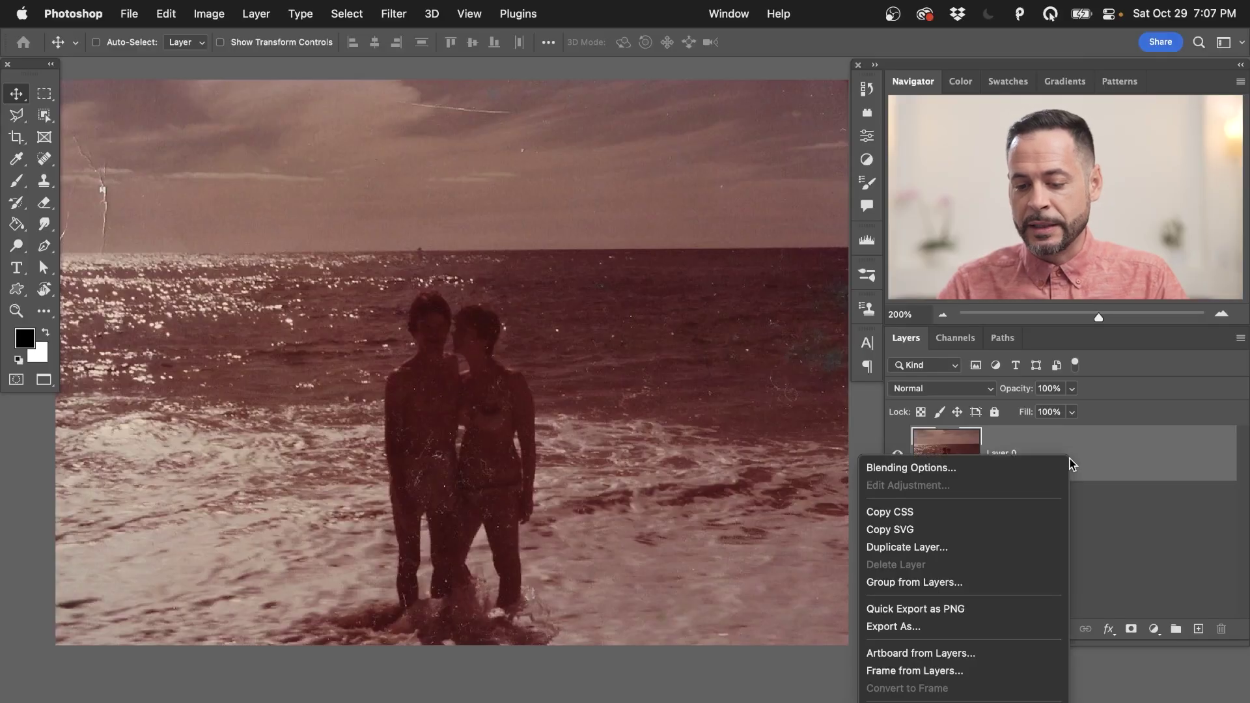
Scroll to reach Layer 0's Convert to Smart Object option
{"action": "scroll", "coordinate": [938, 625], "scroll_direction": "down", "scroll_amount": 5}
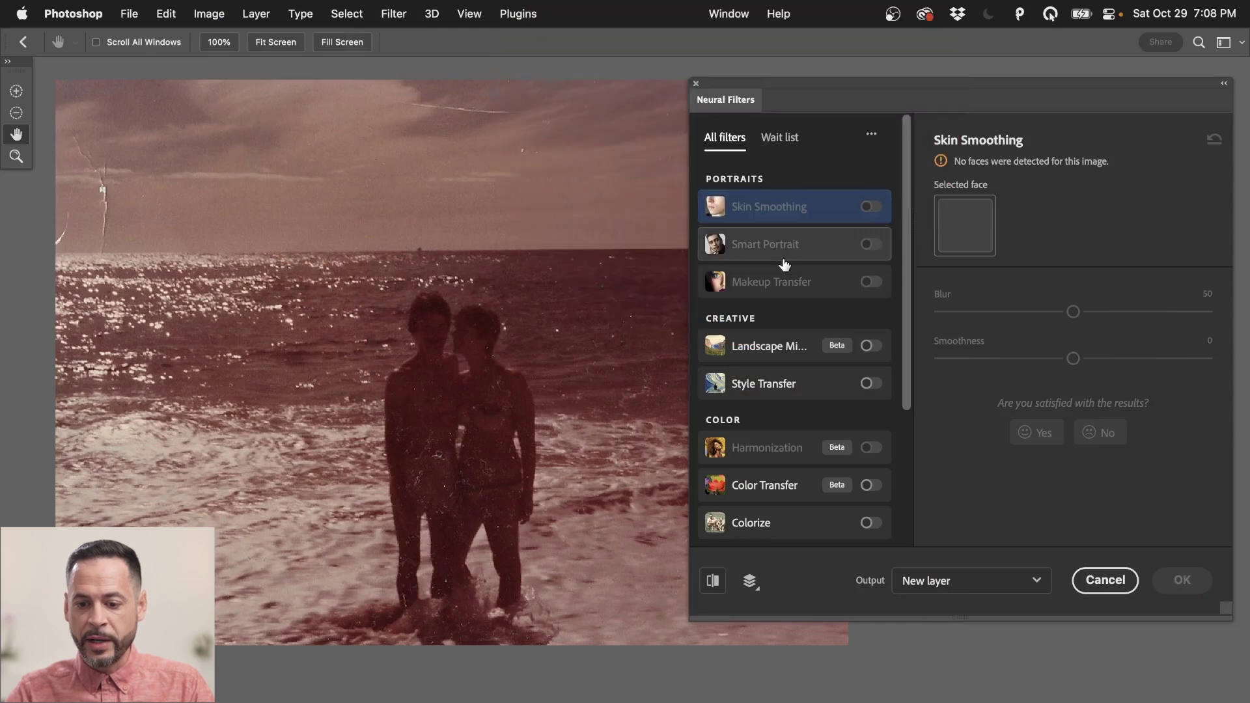
Scroll Neural Filters down to Restoration and switch on Photo Restoration
{"action": "scroll", "coordinate": [784, 264], "scroll_direction": "down", "scroll_amount": 5}
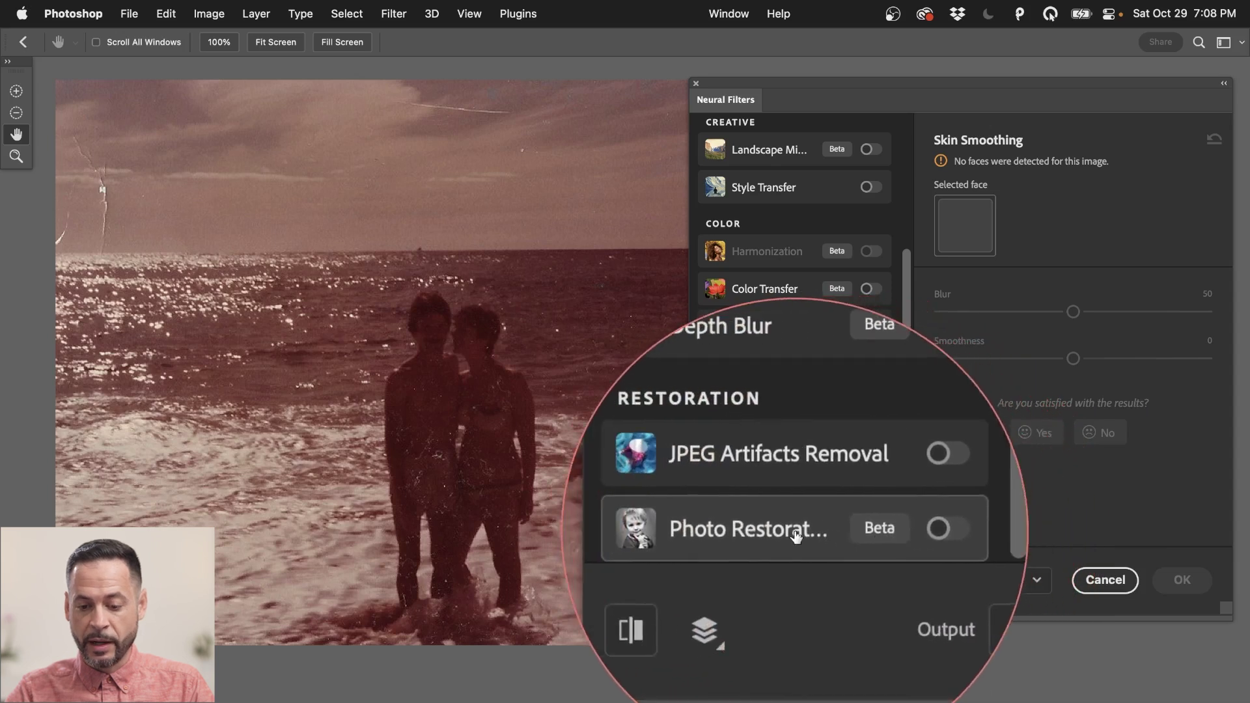
{"action": "mouse_move", "coordinate": [796, 535]}
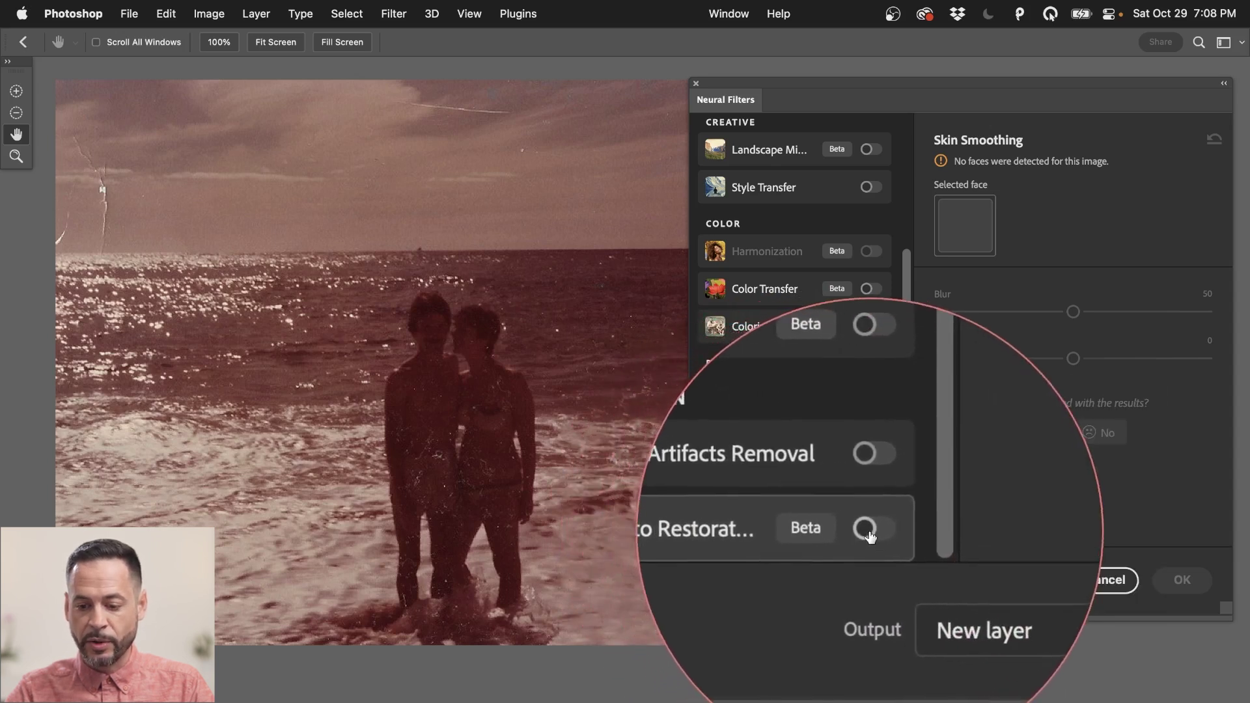
{"action": "left_click", "coordinate": [869, 533]}
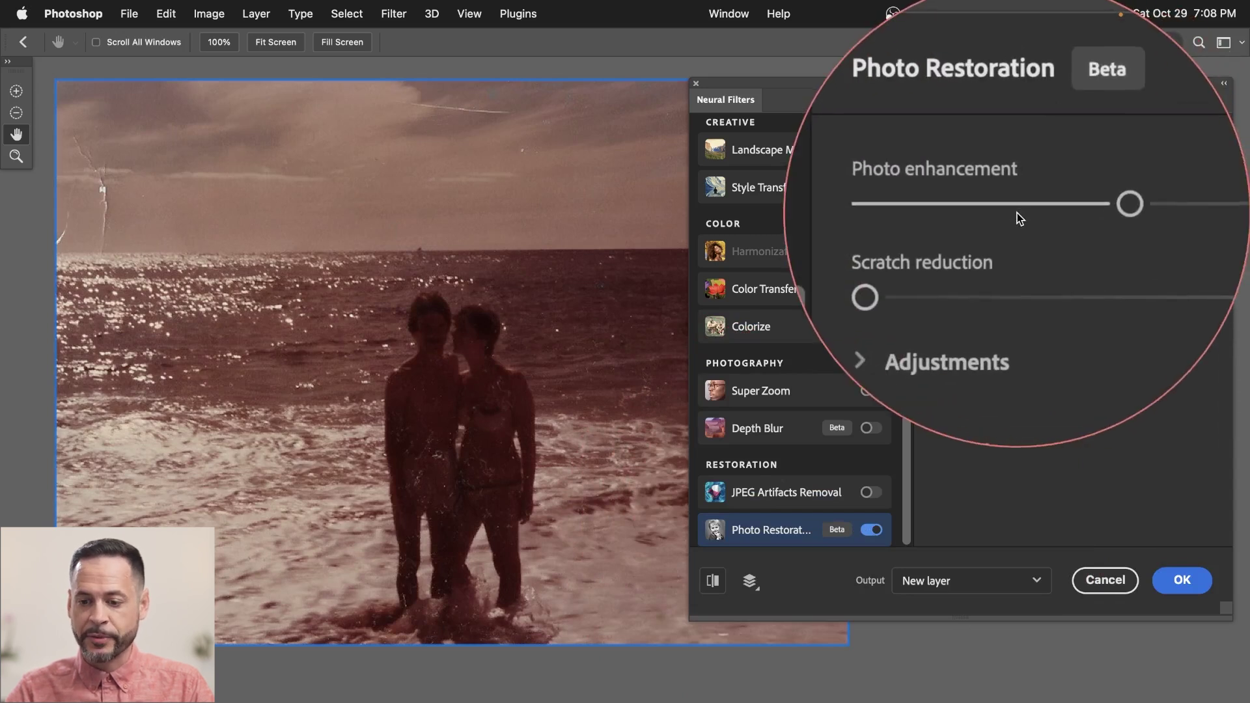
Set Photo enhancement to 0 and Scratch reduction to 100, then view the original for comparison
{"action": "left_click_drag", "start_coordinate": [1020, 208], "coordinate": [900, 208]}
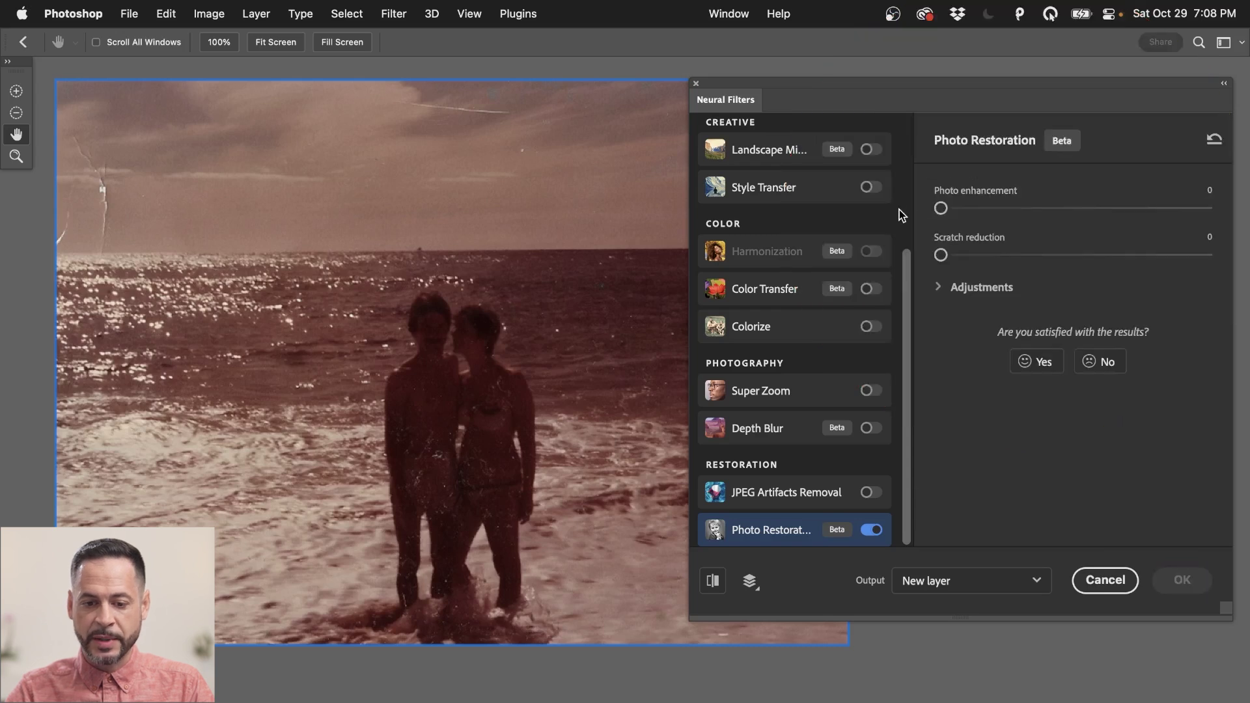
{"action": "left_click_drag", "start_coordinate": [940, 254], "coordinate": [948, 256]}
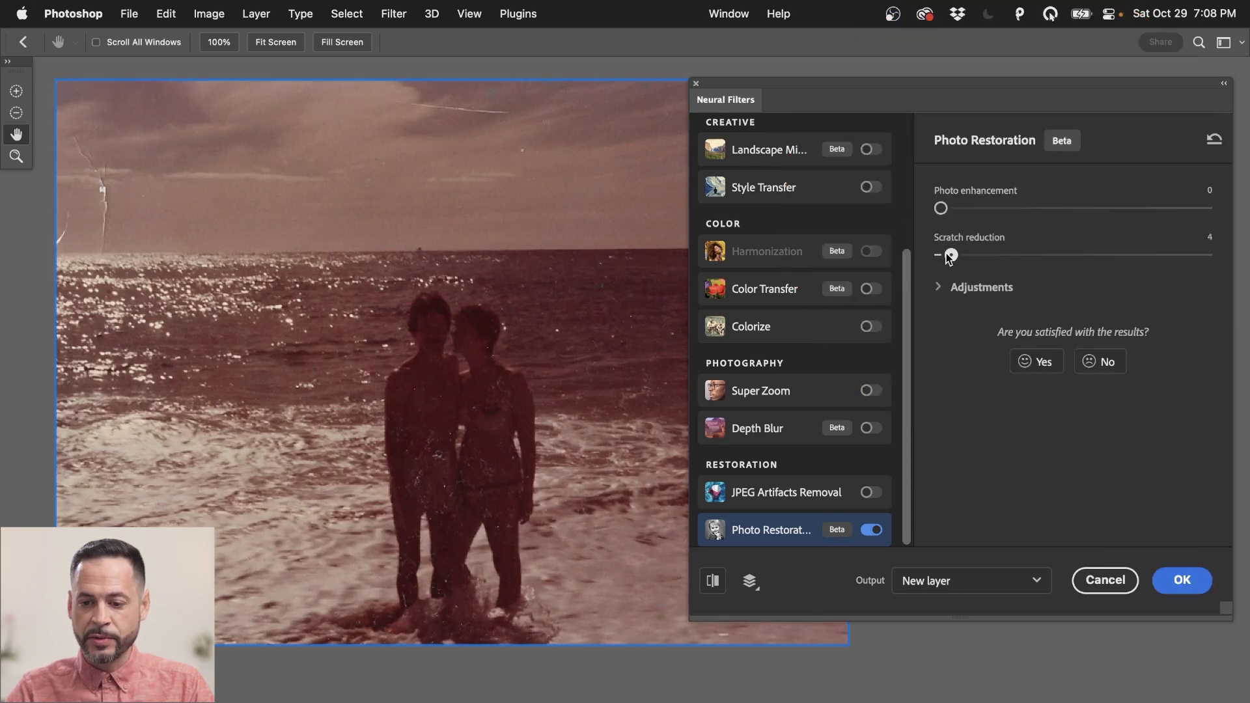
{"action": "left_click_drag", "start_coordinate": [1245, 267], "coordinate": [1240, 268]}
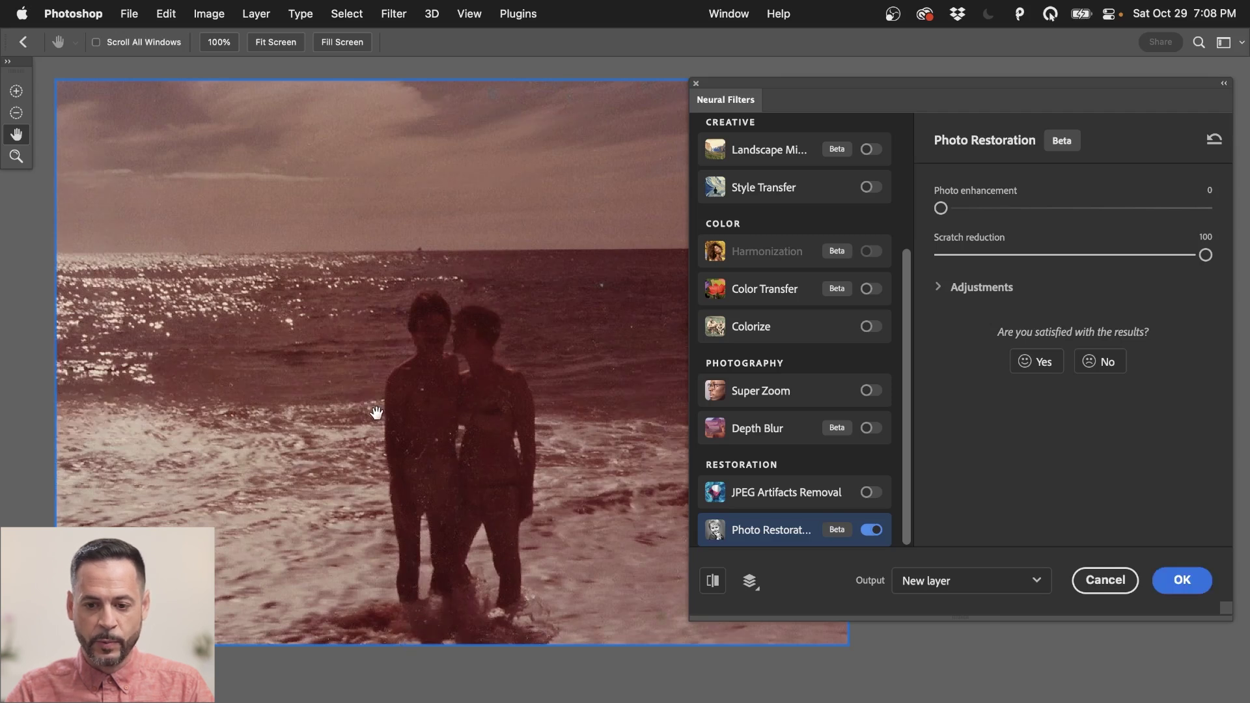
{"action": "left_click_drag", "start_coordinate": [228, 388], "coordinate": [432, 391]}
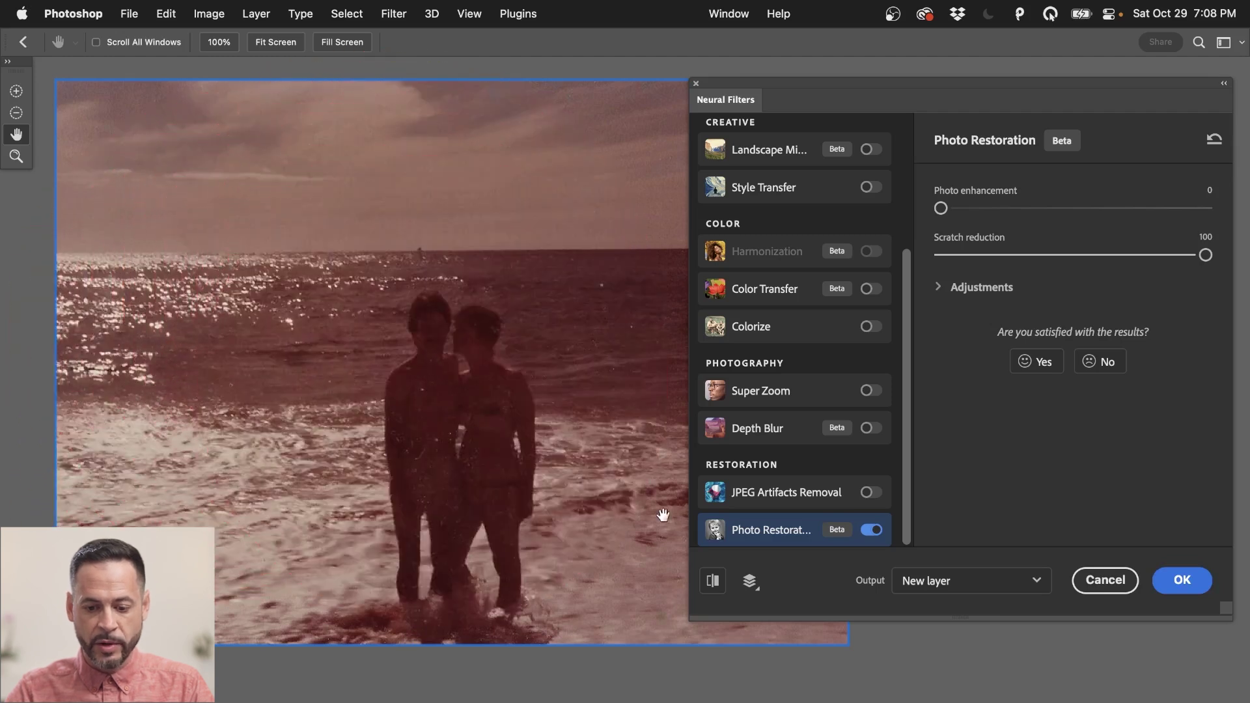
{"action": "left_click", "coordinate": [713, 583]}
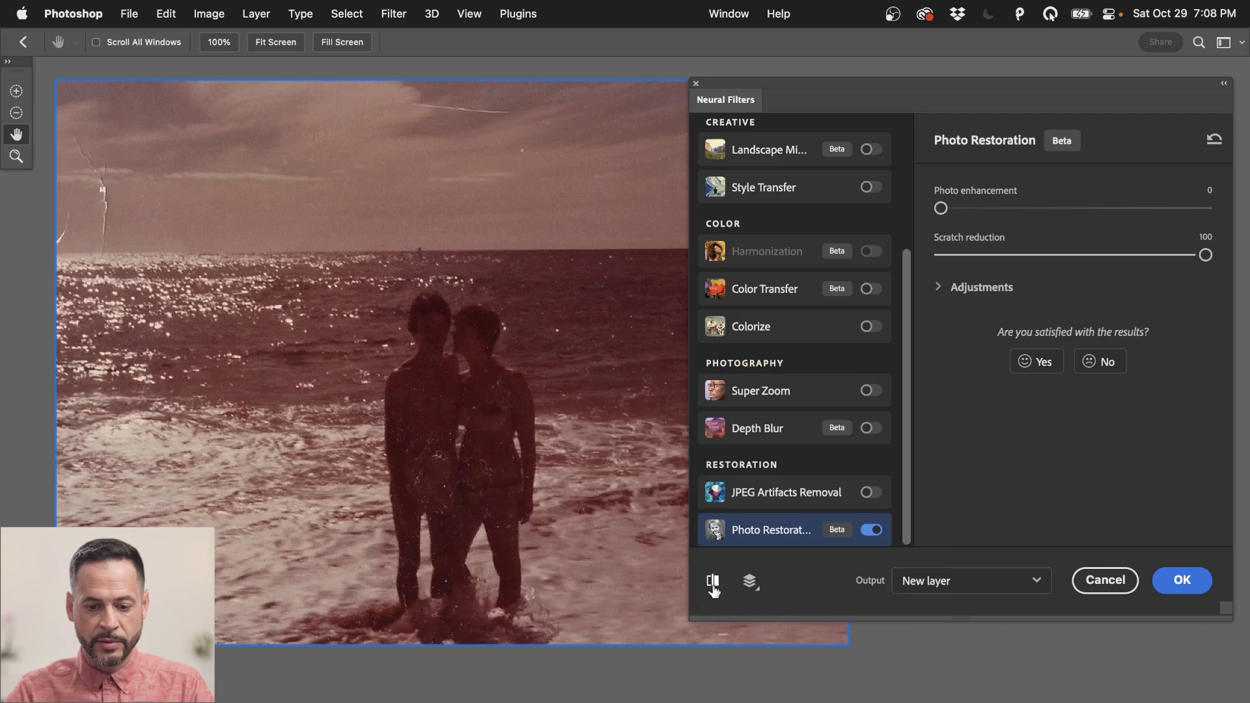
Toggle Show original repeatedly to compare the scratched and restored versions
{"action": "left_click", "coordinate": [713, 584]}
{"action": "left_click", "coordinate": [713, 583]}
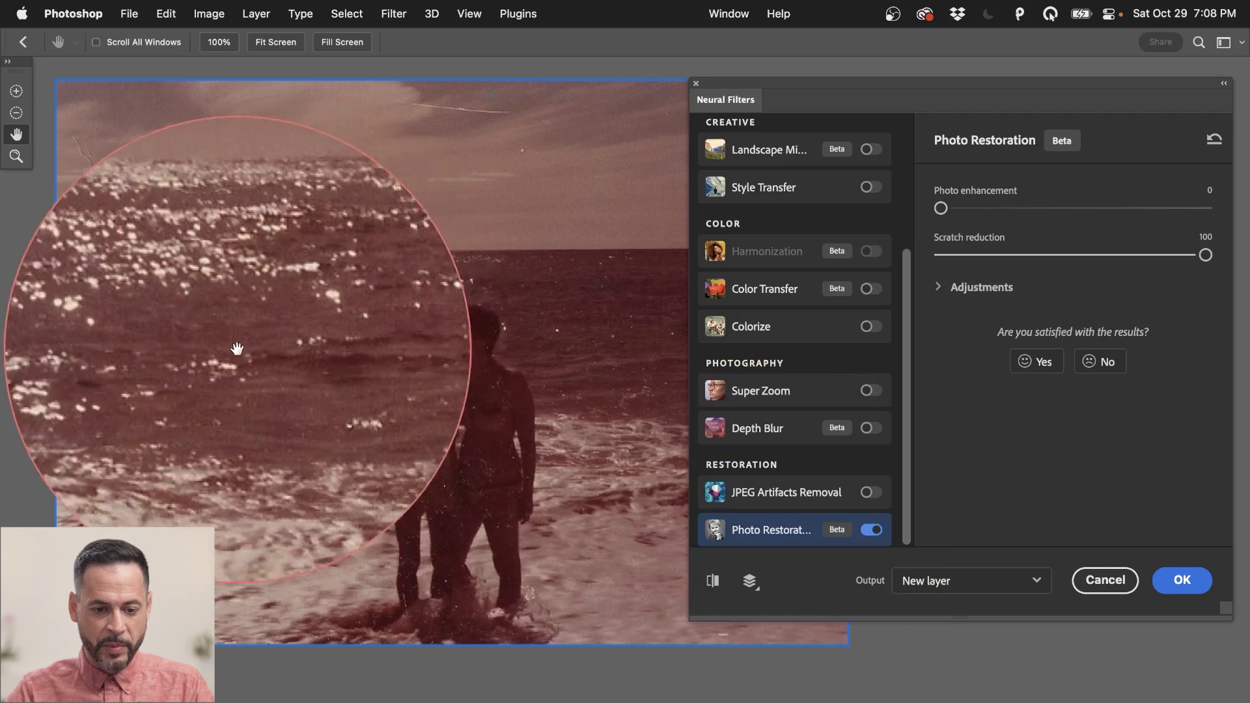
{"action": "left_click", "coordinate": [714, 583]}
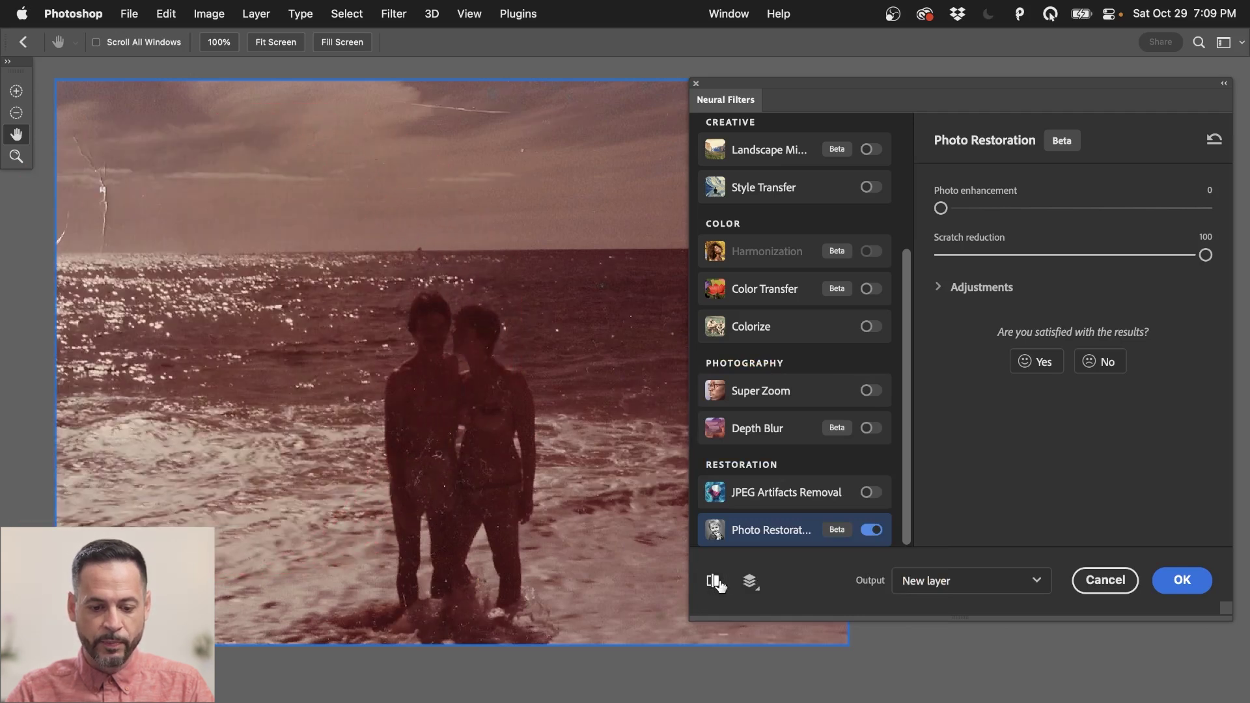
{"action": "left_click", "coordinate": [714, 583]}
{"action": "left_click", "coordinate": [714, 582]}
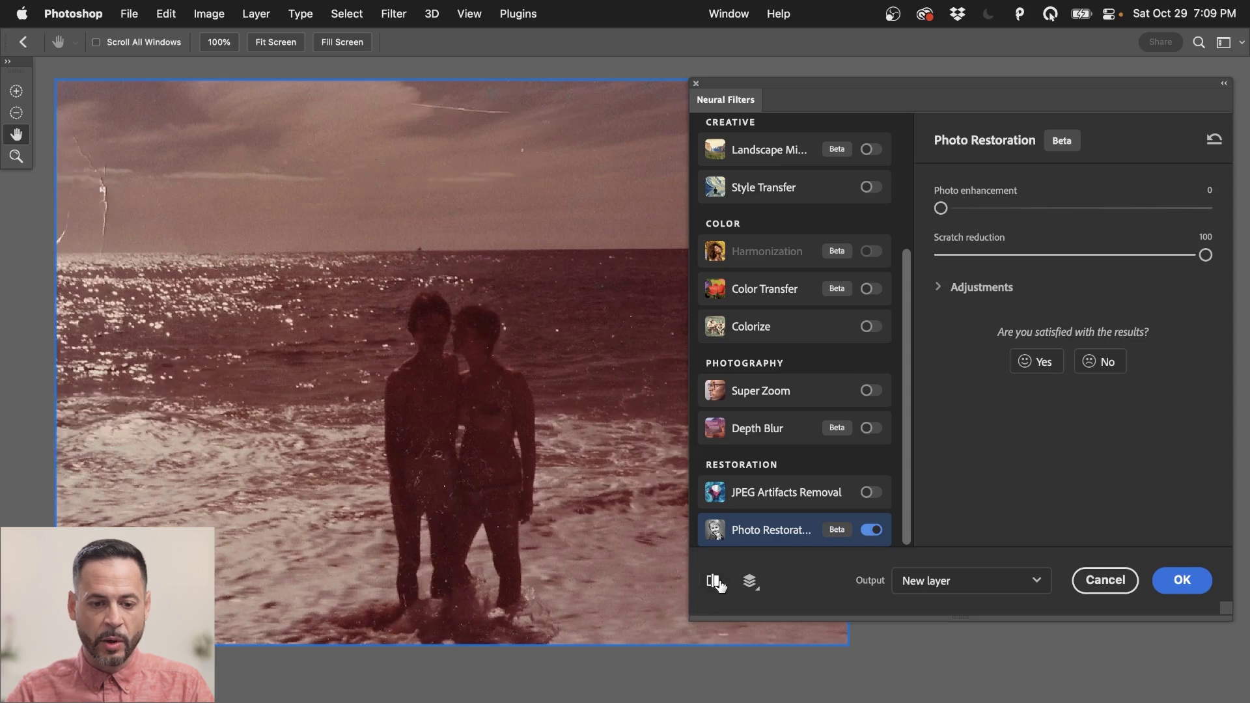
{"action": "left_click", "coordinate": [714, 582]}
{"action": "left_click", "coordinate": [714, 581]}
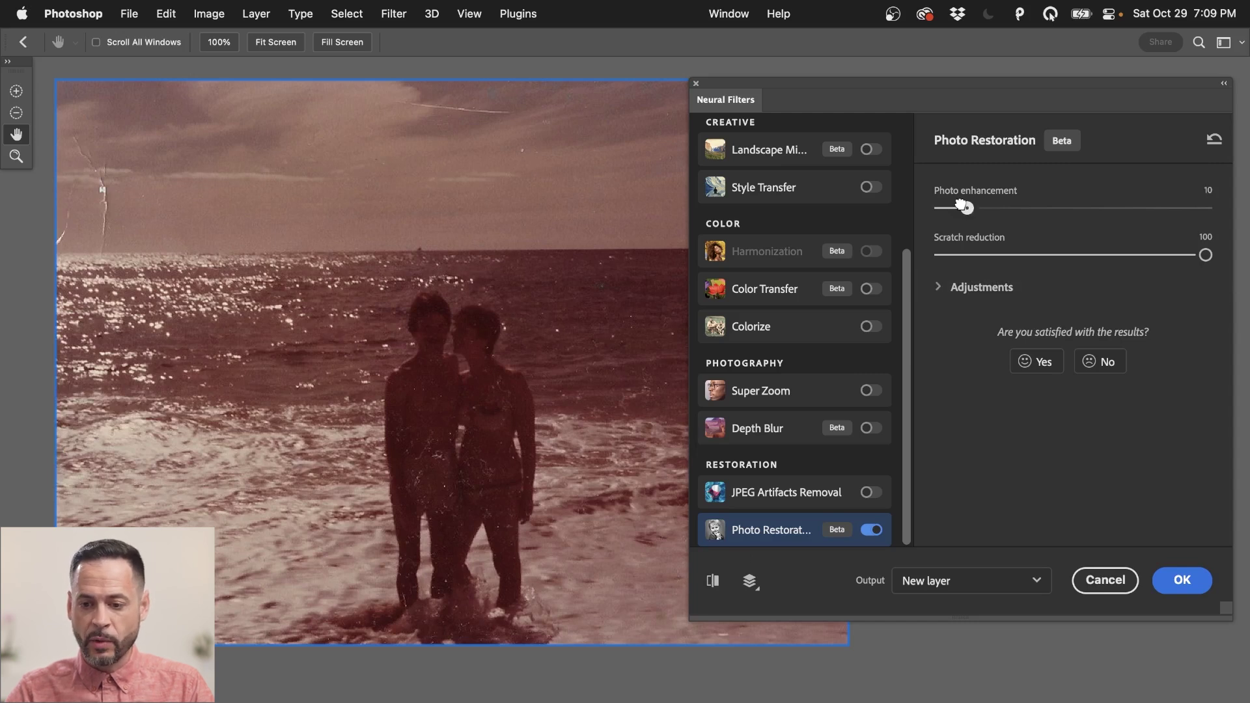
Raise Photo enhancement to 48 and expand the extra restoration adjustments
{"action": "left_click", "coordinate": [1029, 208]}
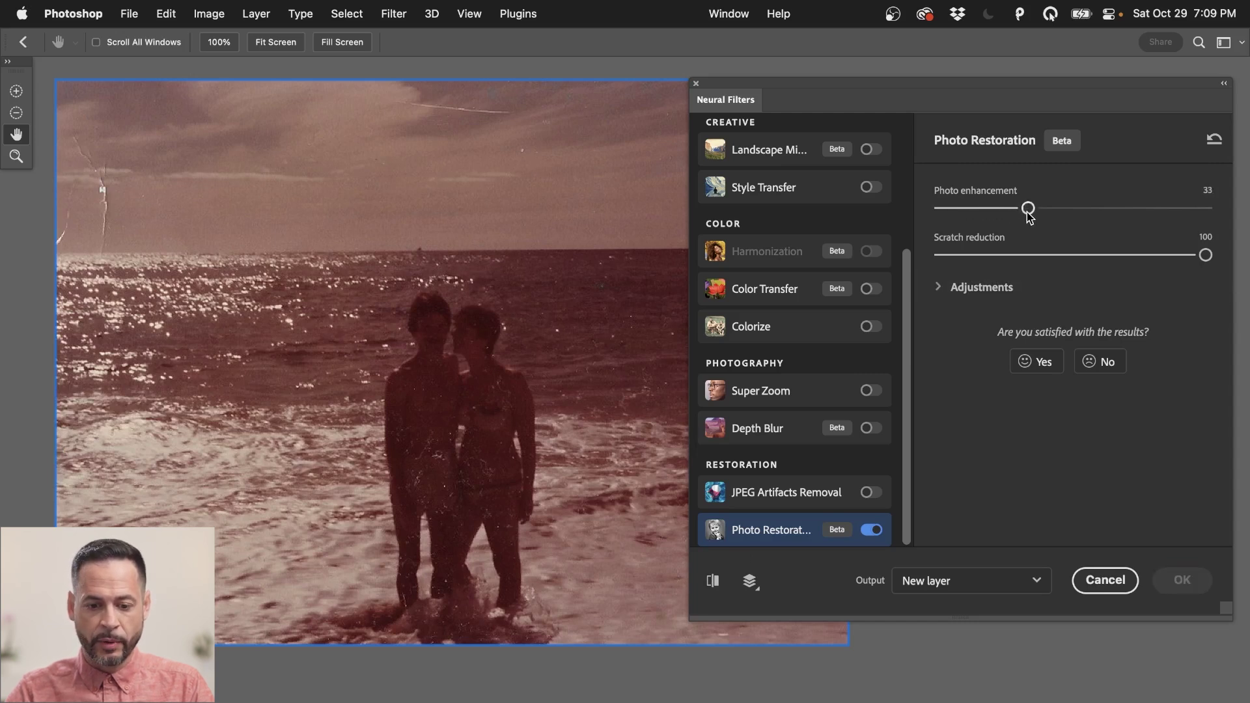
{"action": "left_click_drag", "start_coordinate": [1040, 213], "coordinate": [1084, 211]}
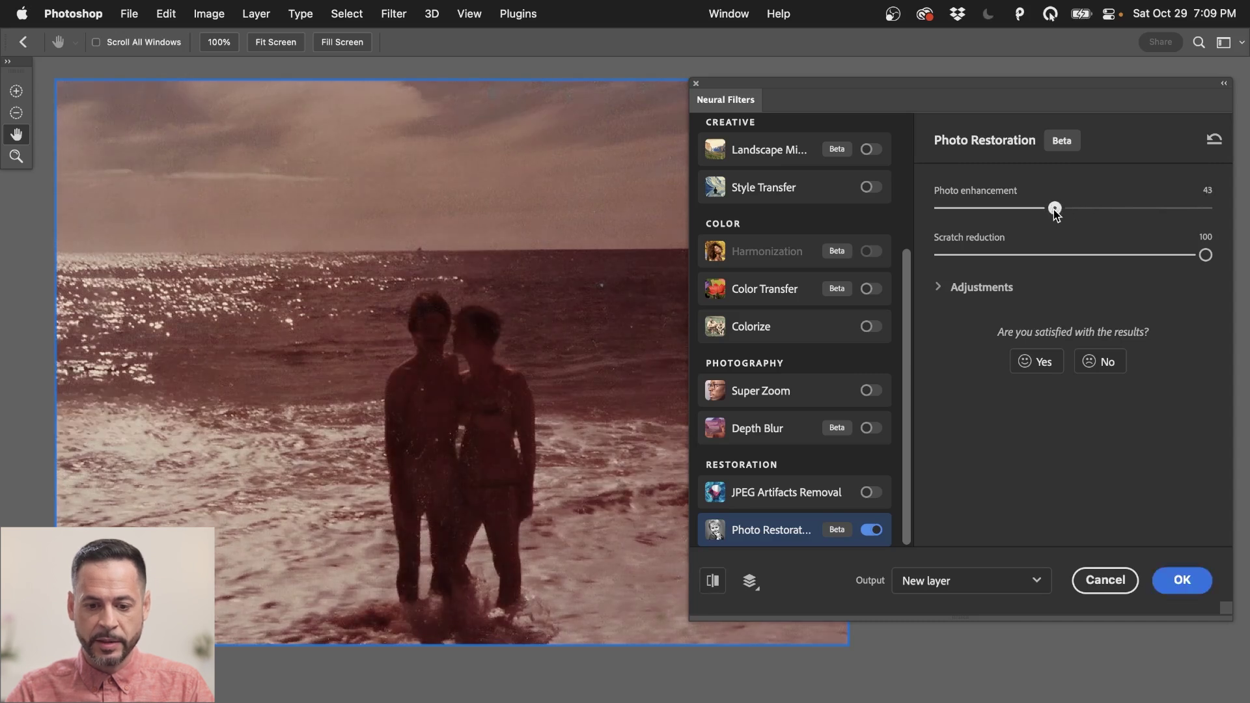
{"action": "mouse_move", "coordinate": [1115, 214]}
{"action": "left_mouse_down"}
{"action": "mouse_move", "coordinate": [1202, 210]}
{"action": "mouse_move", "coordinate": [1127, 209]}
{"action": "left_mouse_up"}
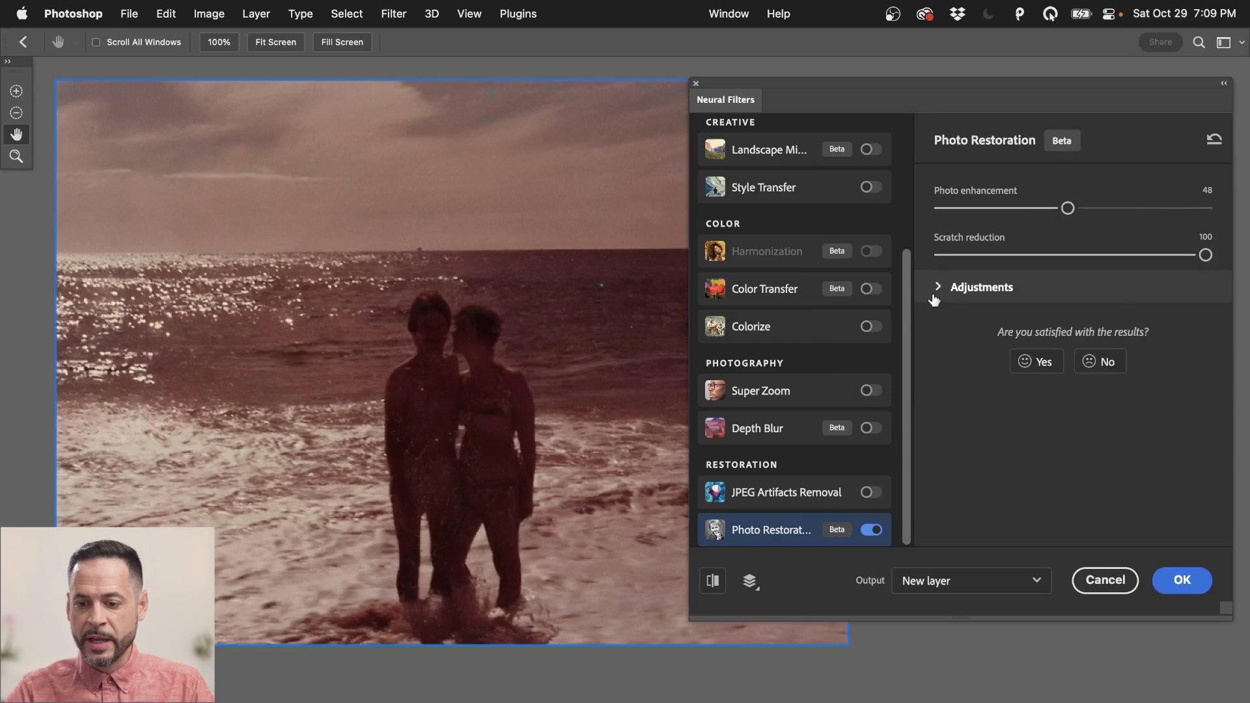
{"action": "left_click", "coordinate": [939, 291]}
Try Noise reduction at 63 and Color noise reduction at 100, resetting both to 0
{"action": "scroll", "coordinate": [938, 296], "scroll_direction": "down", "scroll_amount": 1}
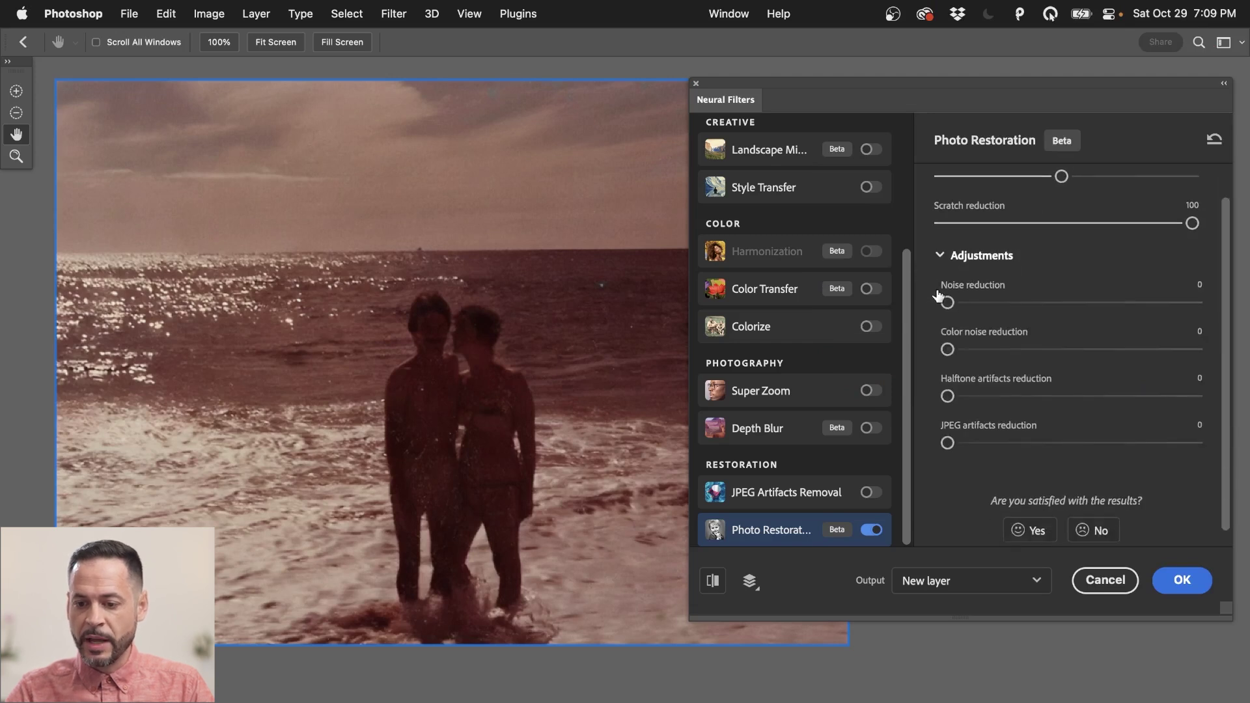
{"action": "left_click_drag", "start_coordinate": [964, 307], "coordinate": [1108, 295]}
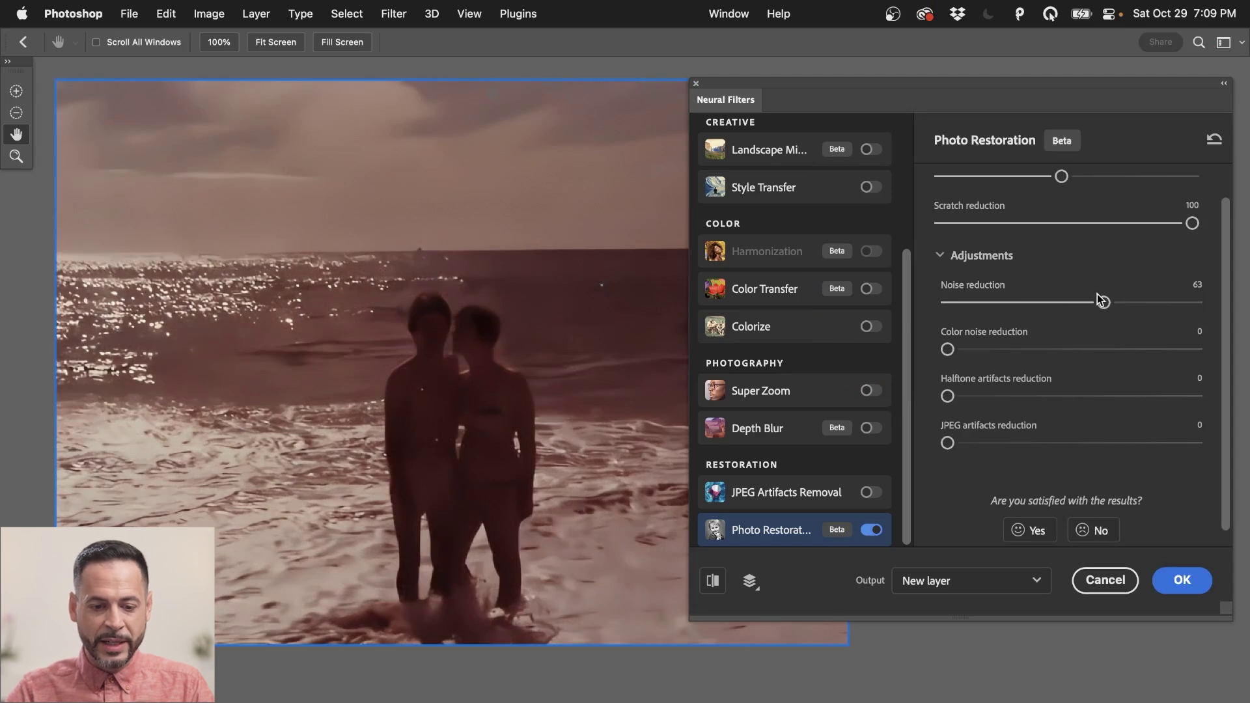
{"action": "left_click", "coordinate": [432, 330]}
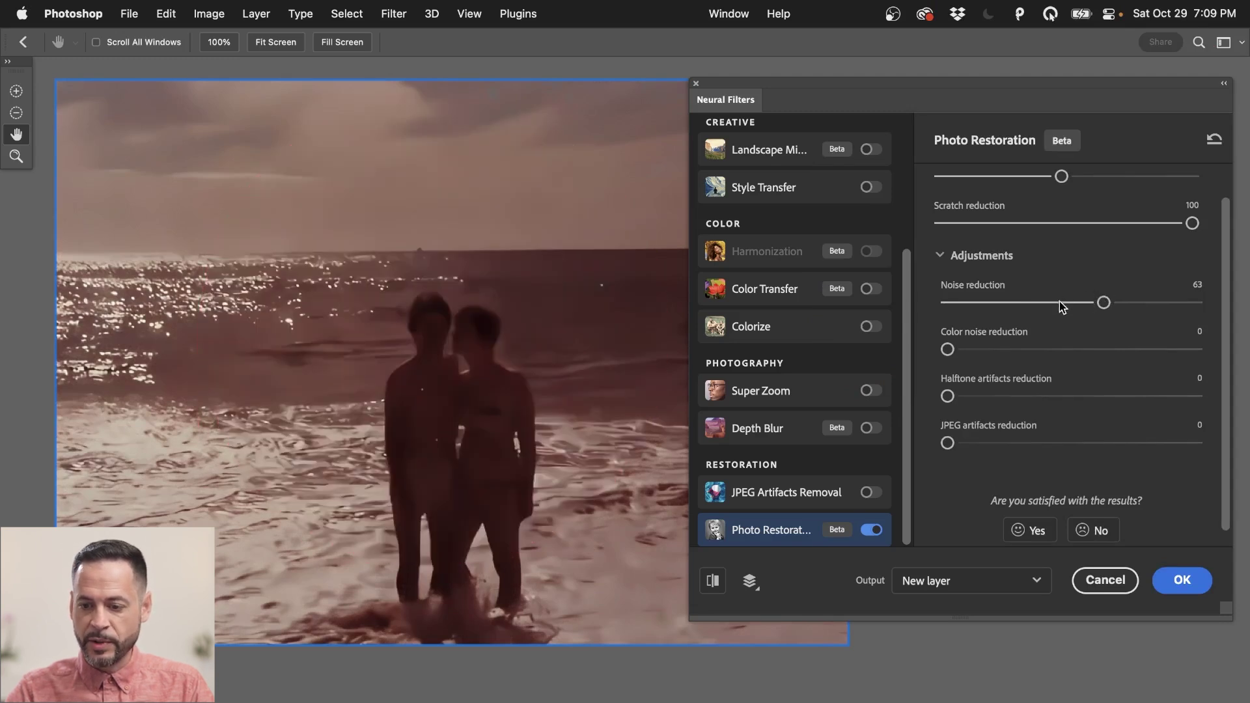
{"action": "left_click_drag", "start_coordinate": [1031, 310], "coordinate": [918, 312]}
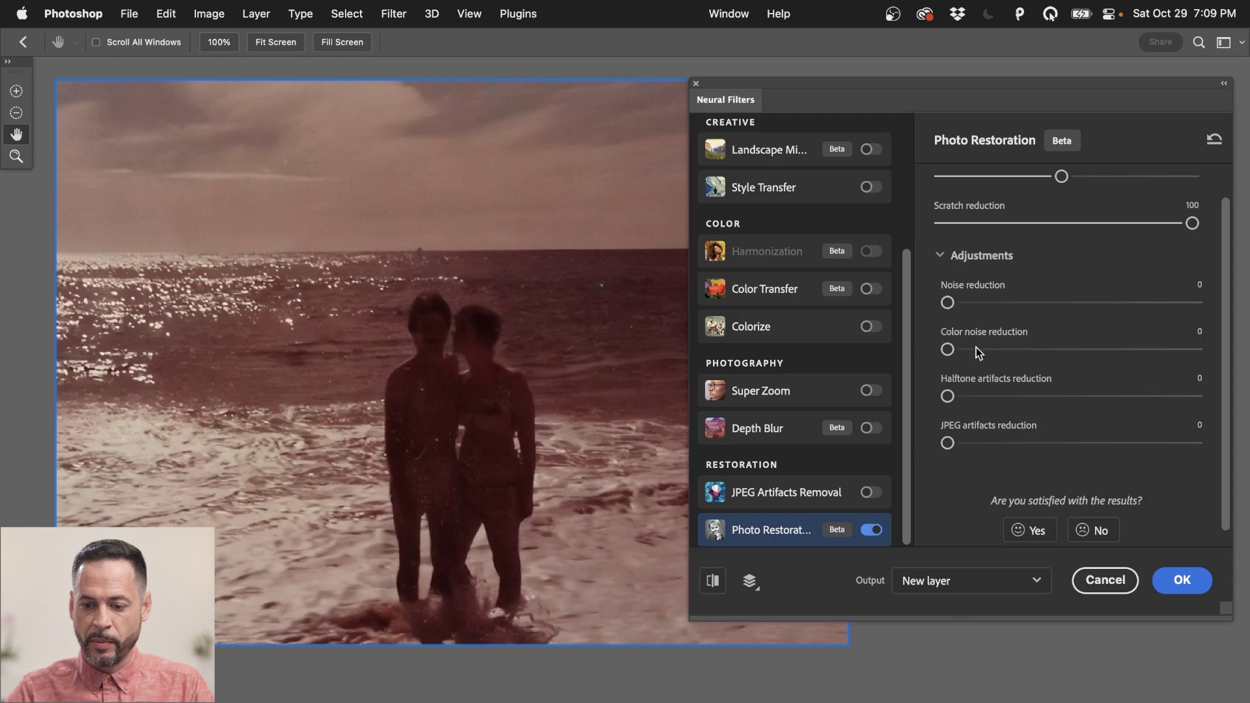
{"action": "mouse_move", "coordinate": [976, 352]}
{"action": "left_mouse_down"}
{"action": "mouse_move", "coordinate": [1119, 348]}
{"action": "mouse_move", "coordinate": [976, 347]}
{"action": "left_mouse_up"}
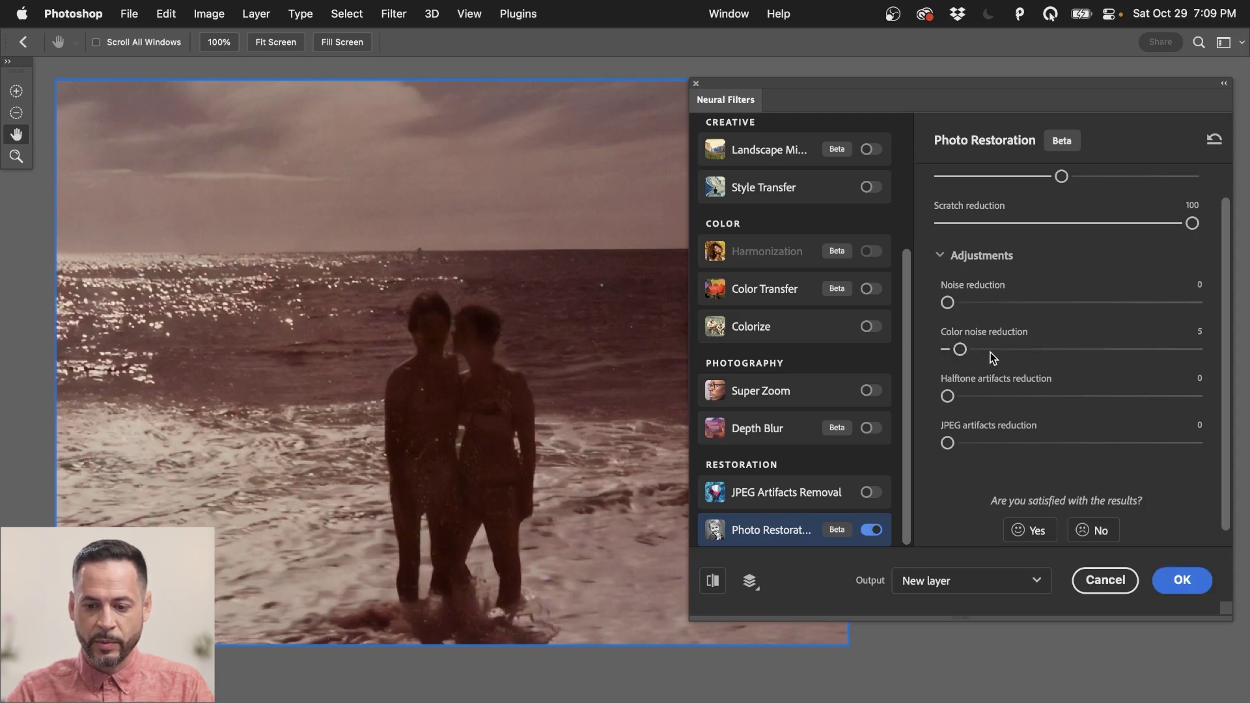
{"action": "left_click_drag", "start_coordinate": [1008, 354], "coordinate": [1215, 361]}
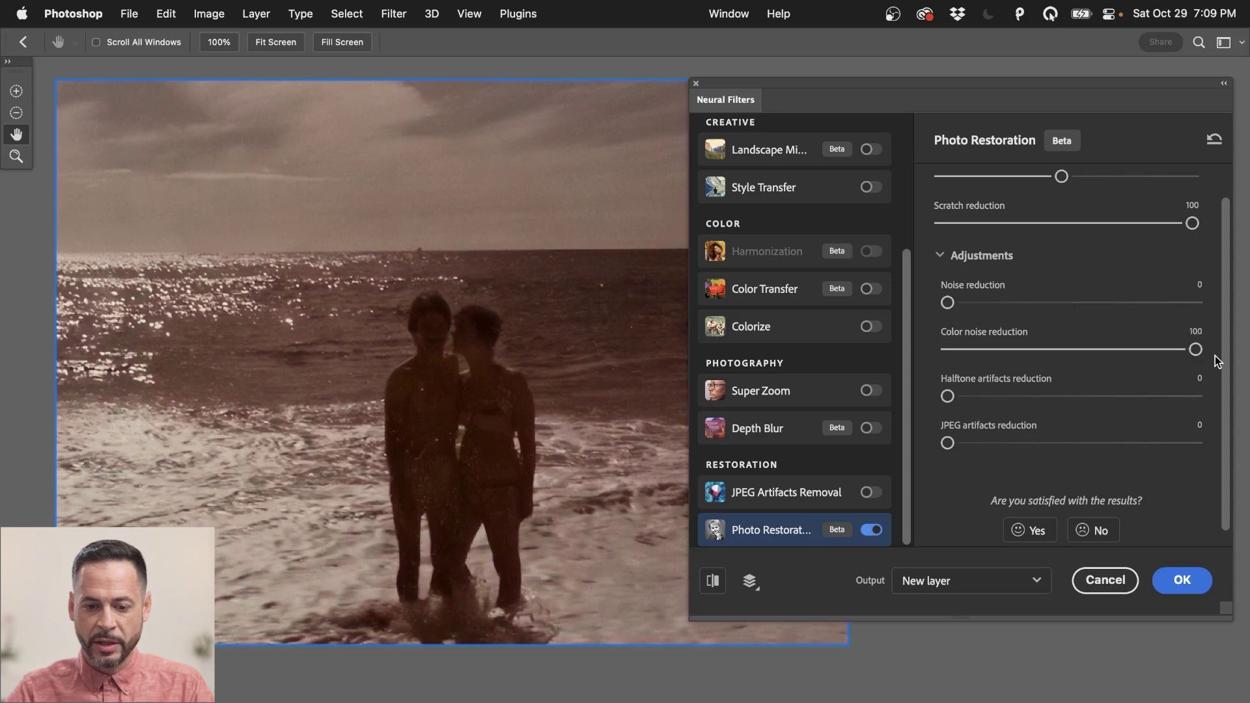
{"action": "left_click_drag", "start_coordinate": [1077, 351], "coordinate": [888, 354]}
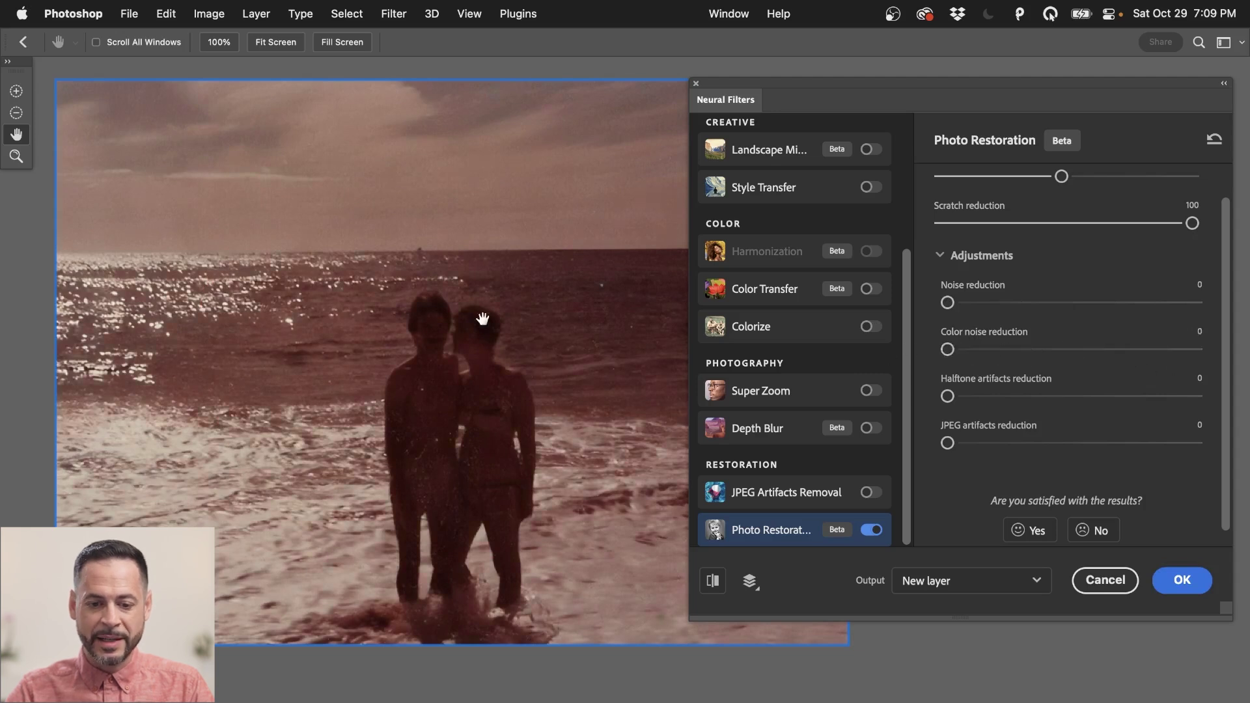
Try Halftone artifacts reduction at 96 and reset JPEG artifacts reduction to 0
{"action": "left_click", "coordinate": [459, 313]}
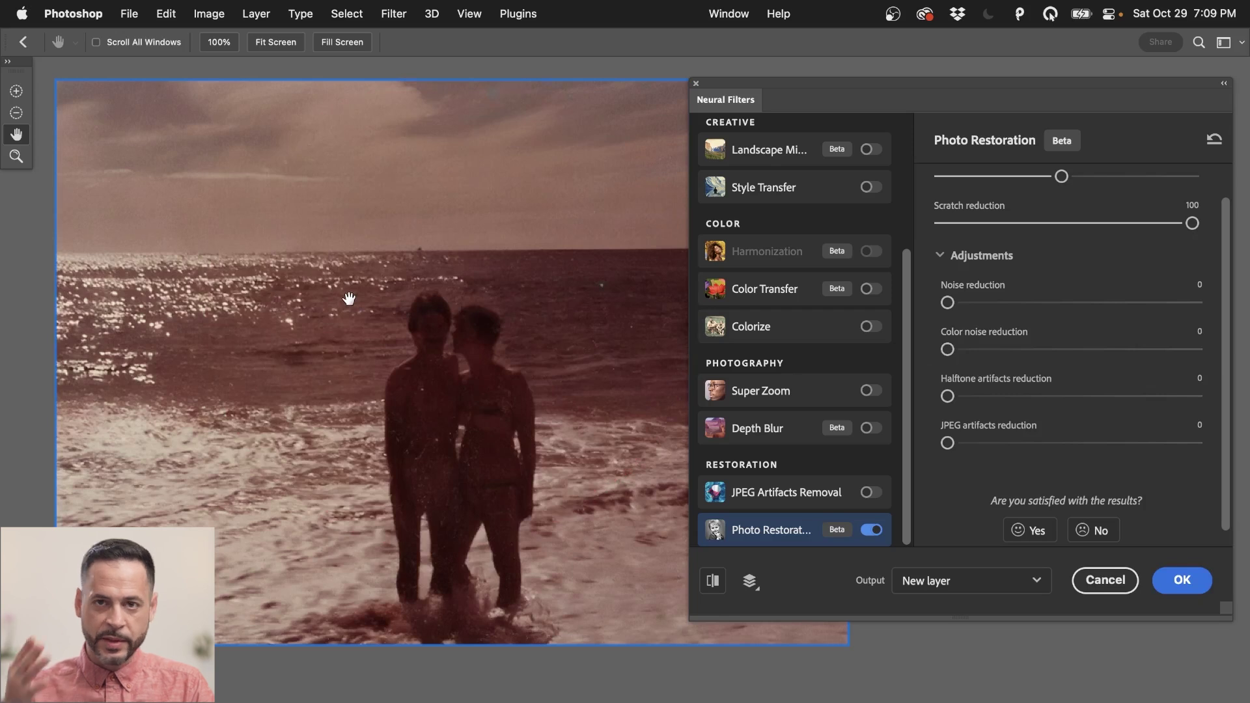
{"action": "left_click", "coordinate": [479, 293]}
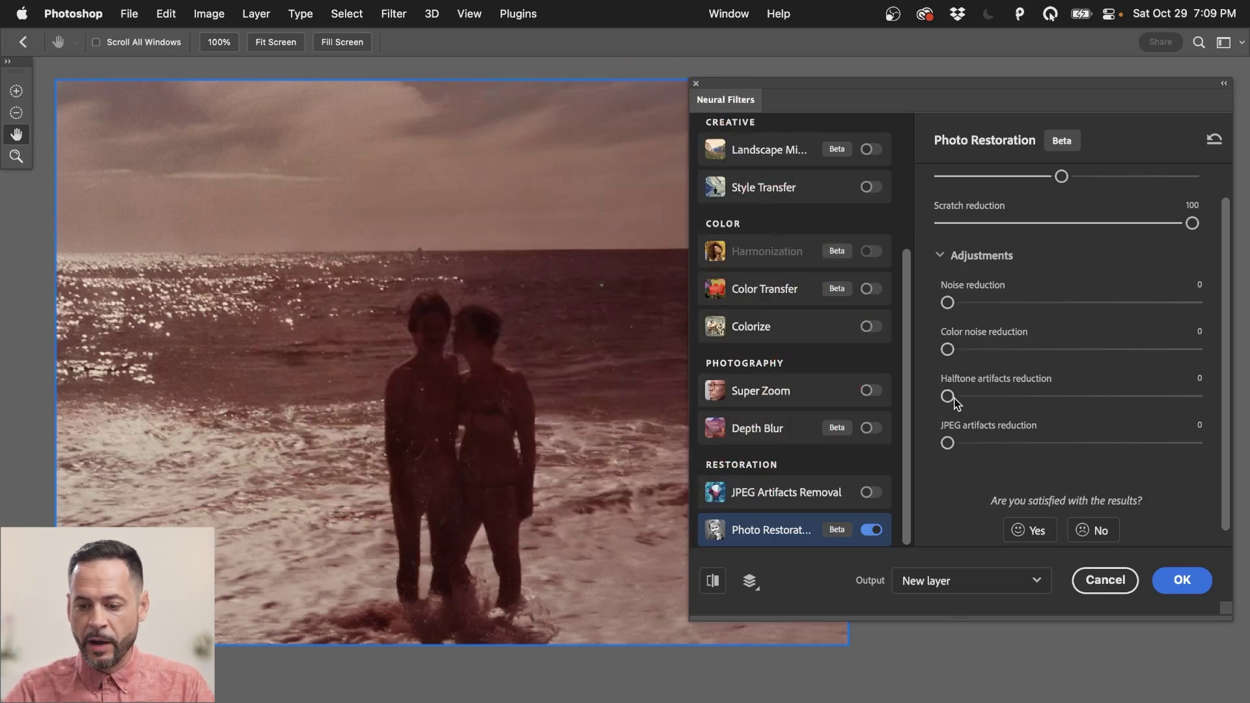
{"action": "left_click_drag", "start_coordinate": [952, 398], "coordinate": [1204, 435]}
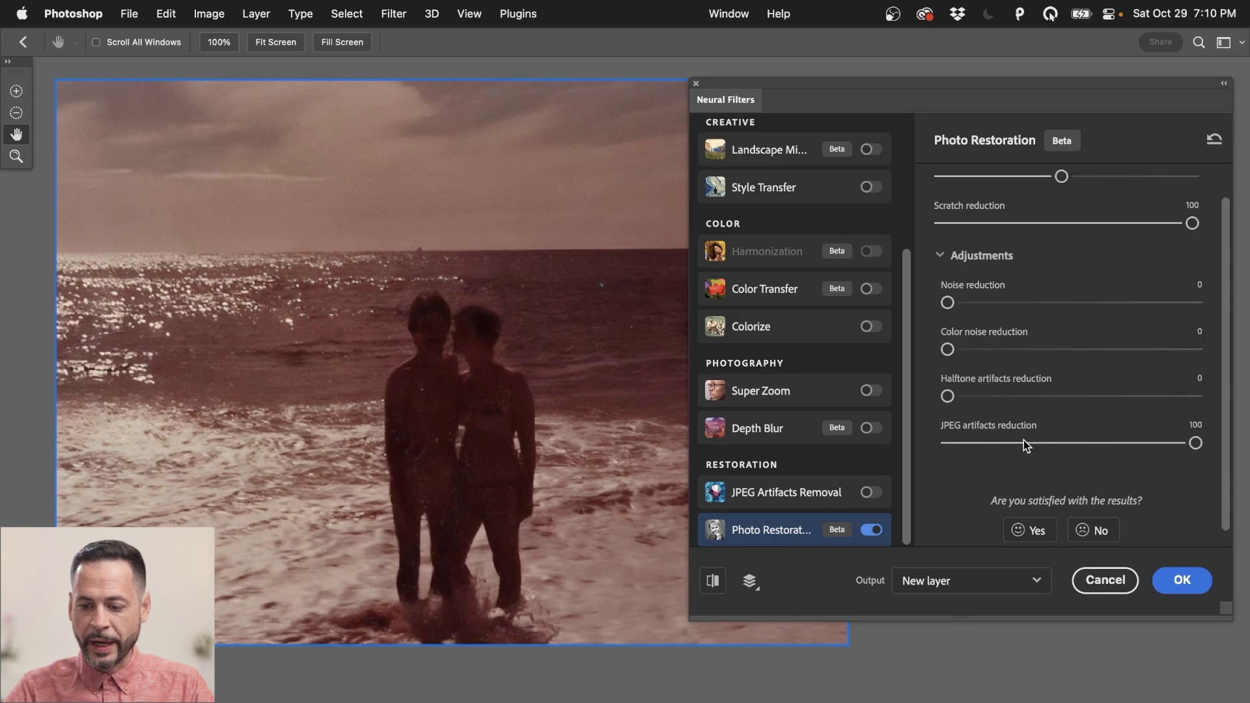
{"action": "left_click_drag", "start_coordinate": [1023, 445], "coordinate": [941, 443]}
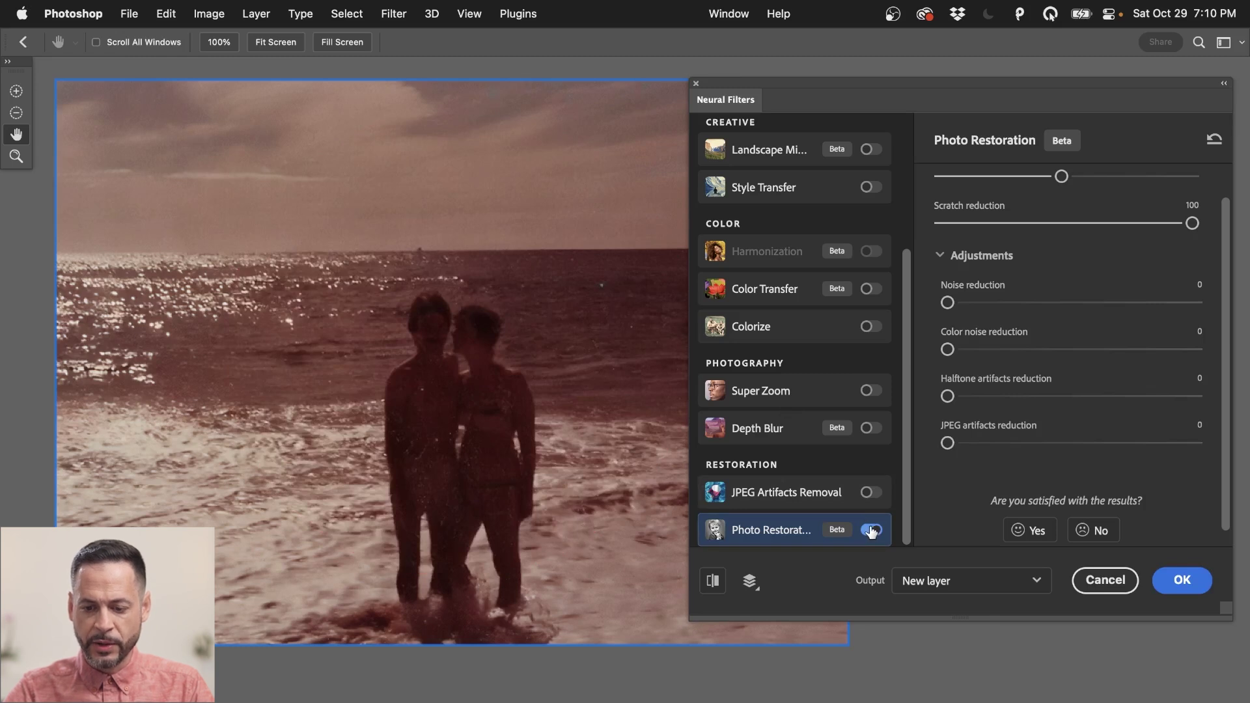
{"action": "left_click", "coordinate": [935, 588]}
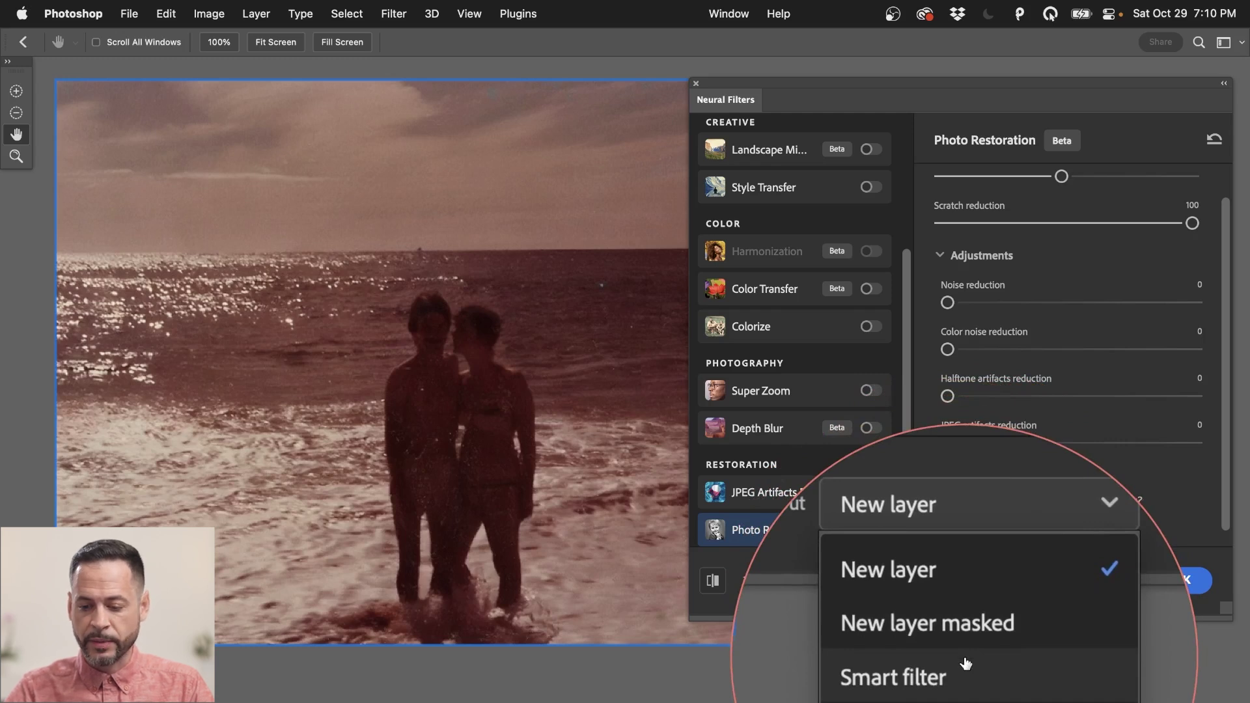
{"action": "left_click", "coordinate": [963, 610]}
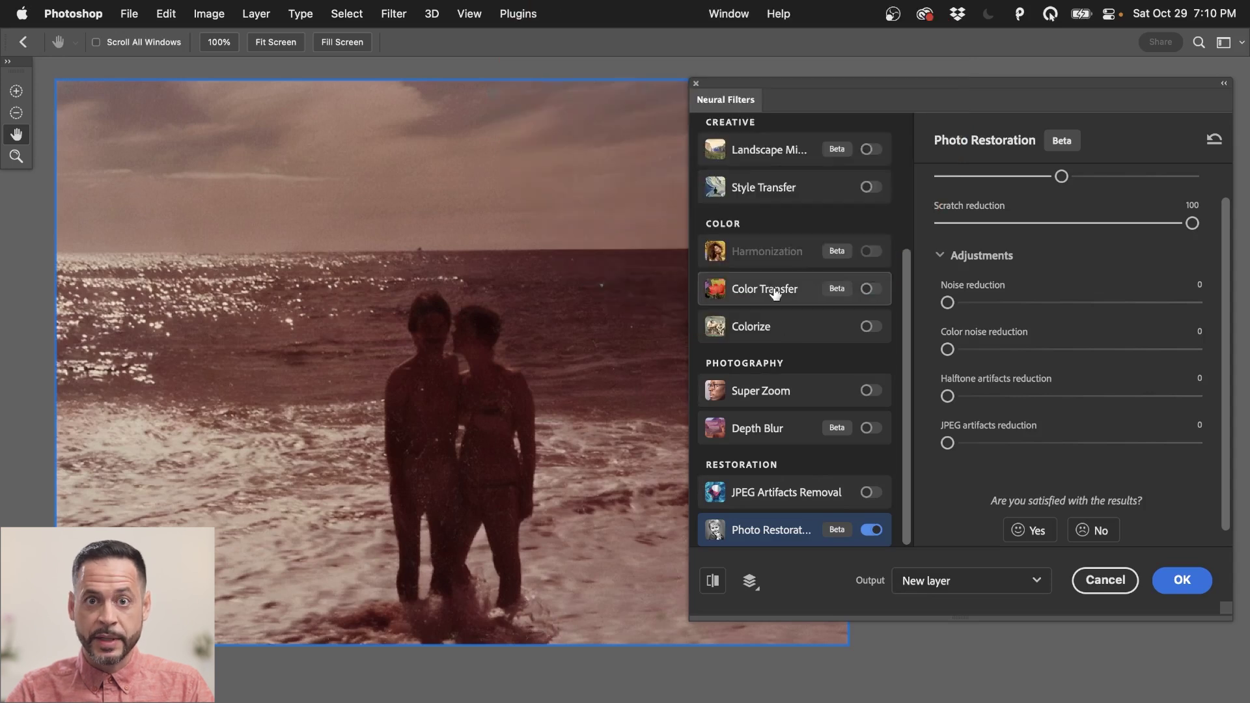
{"action": "mouse_move", "coordinate": [775, 293]}
{"action": "mouse_move", "coordinate": [749, 327]}
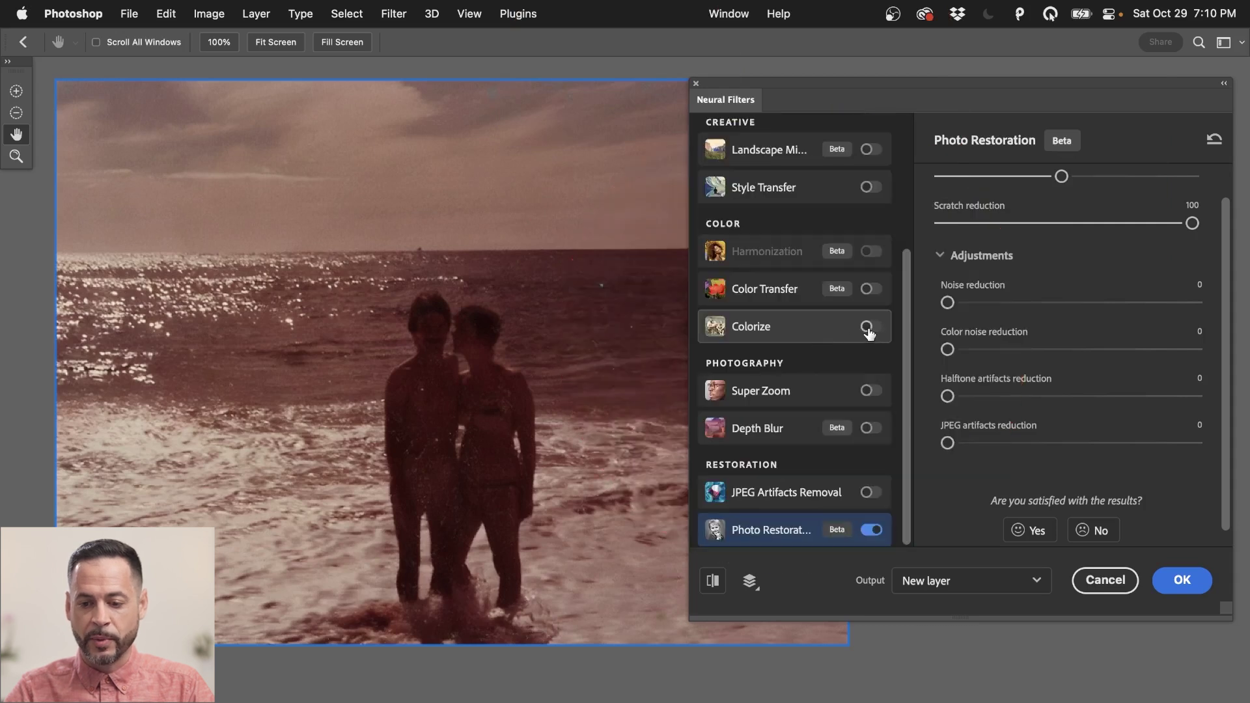
Turn on Colorize, try the Retro bright and Retro green profiles, then set Profile to None
{"action": "left_click", "coordinate": [869, 329]}
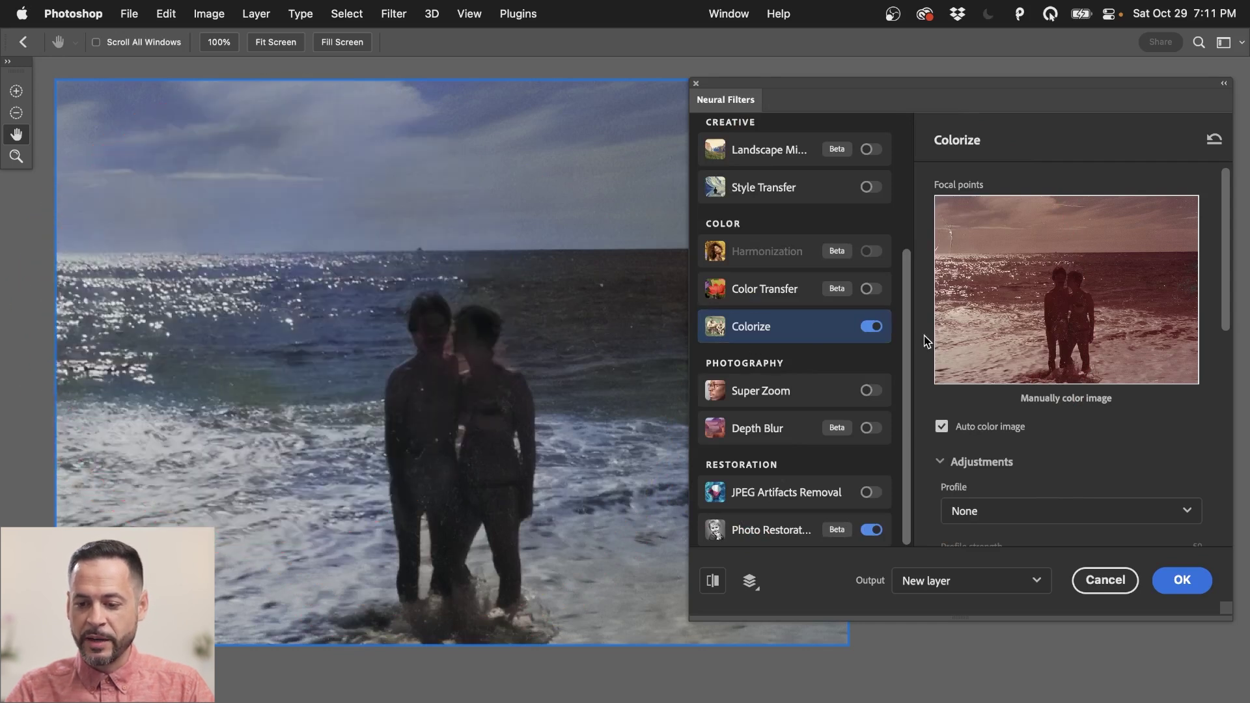
{"action": "scroll", "coordinate": [924, 335], "scroll_direction": "down", "scroll_amount": 3}
{"action": "left_click", "coordinate": [1002, 409]}
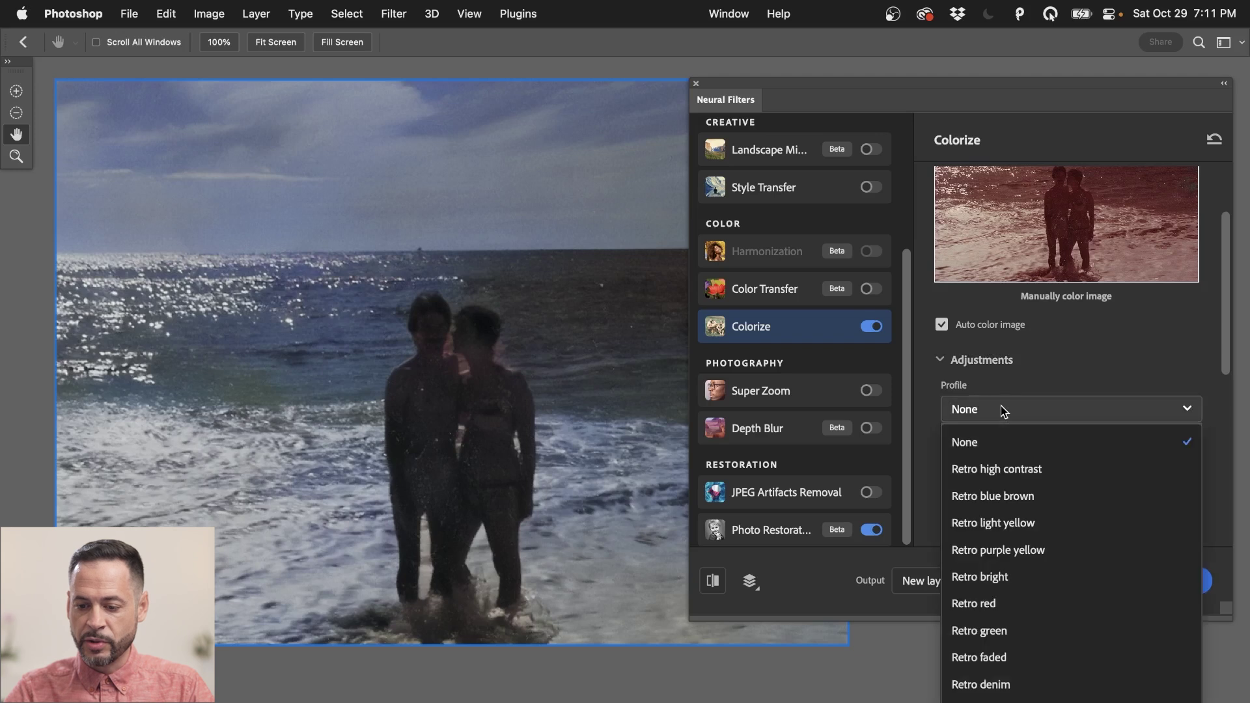
{"action": "left_click", "coordinate": [1007, 576]}
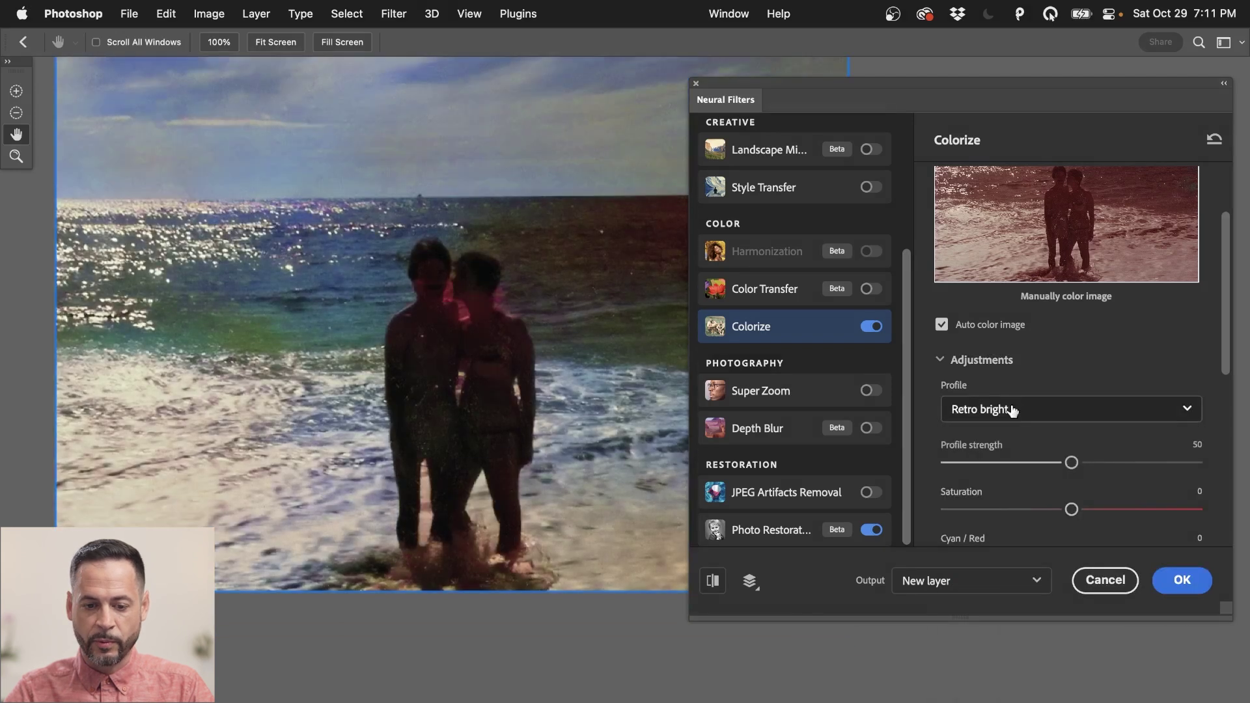
{"action": "scroll", "coordinate": [1009, 381], "scroll_direction": "down", "scroll_amount": 2}
{"action": "left_click", "coordinate": [1017, 349]}
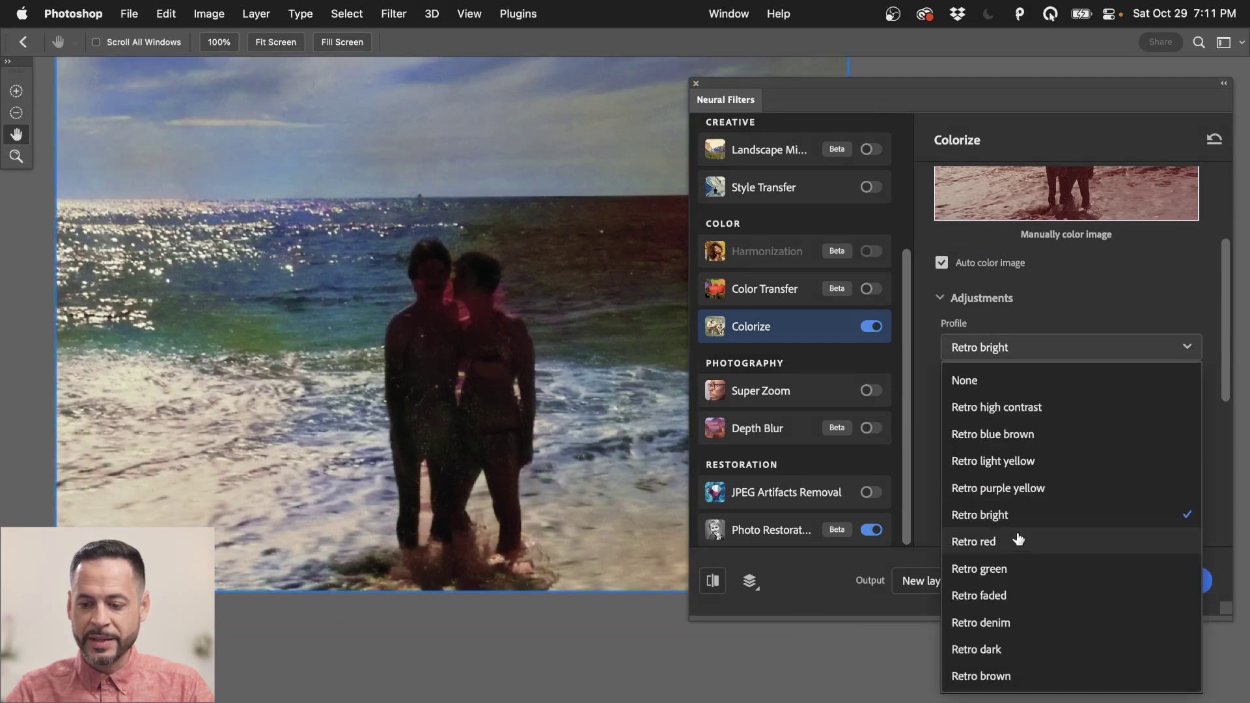
{"action": "left_click", "coordinate": [1022, 568]}
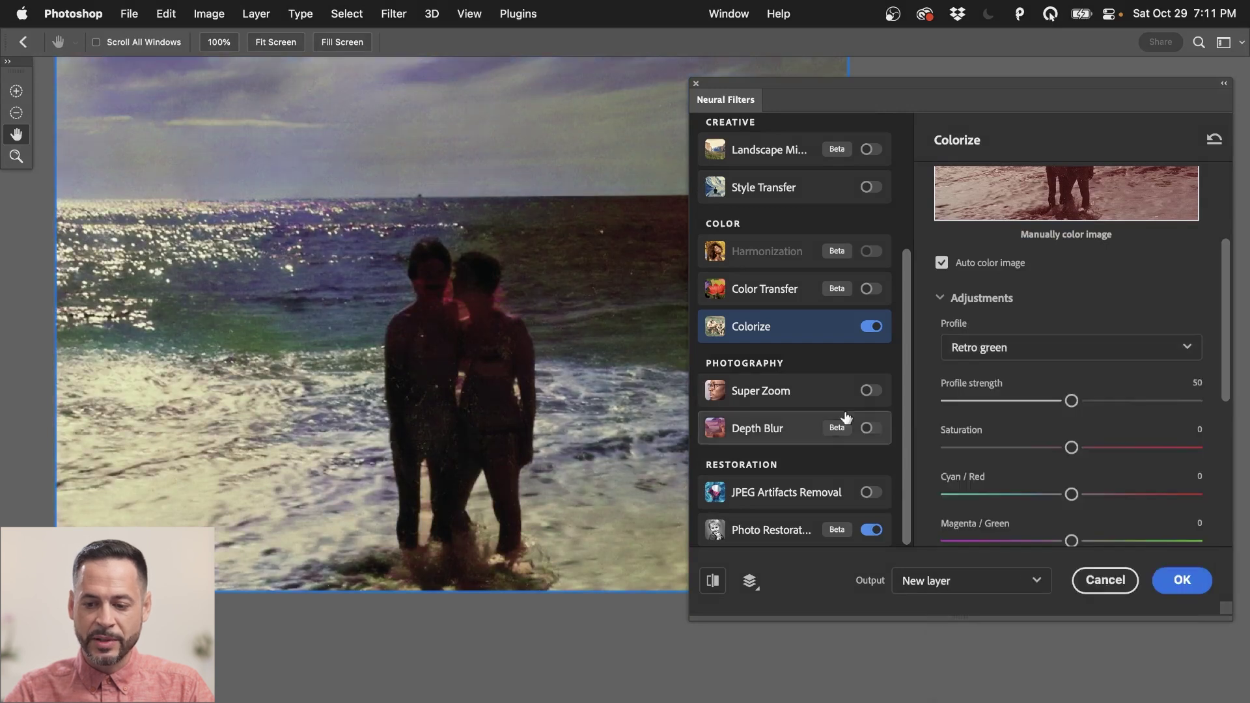
{"action": "left_click", "coordinate": [984, 354]}
{"action": "left_click", "coordinate": [985, 381]}
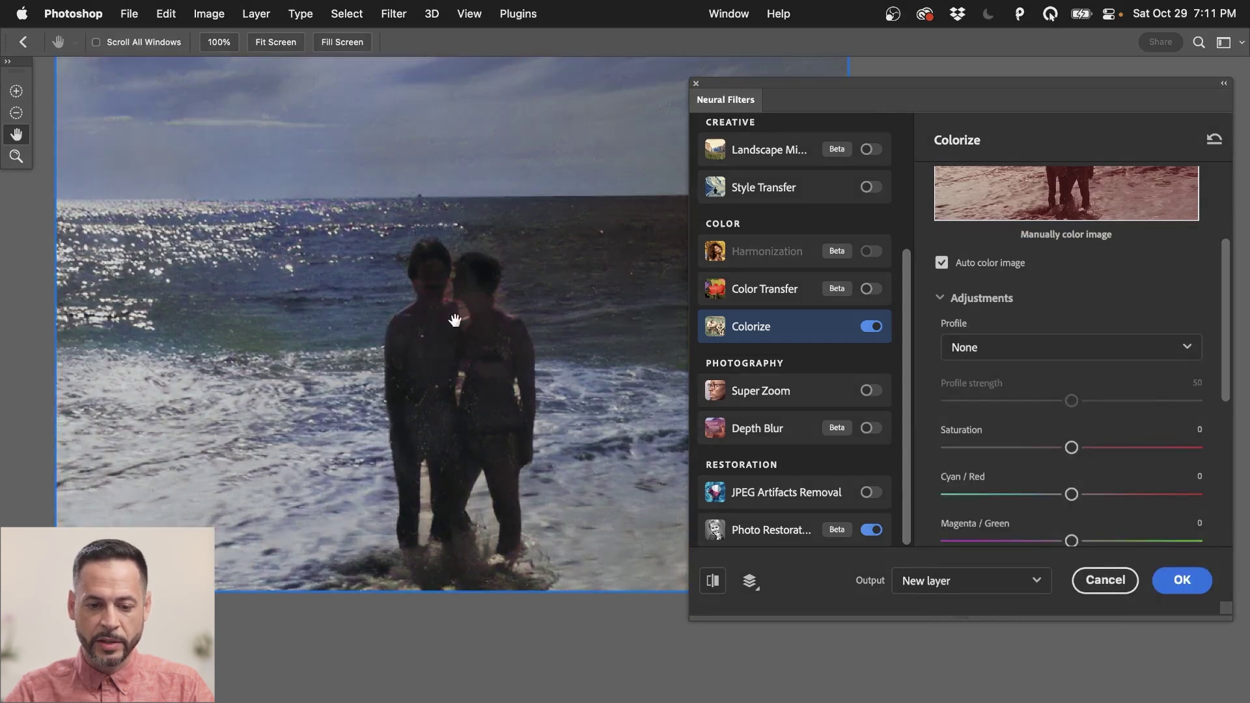
Turn off Colorize's Auto color image option
{"action": "scroll", "coordinate": [454, 320], "scroll_direction": "up", "scroll_amount": 3}
{"action": "scroll", "coordinate": [454, 320], "scroll_direction": "right", "scroll_amount": 3}
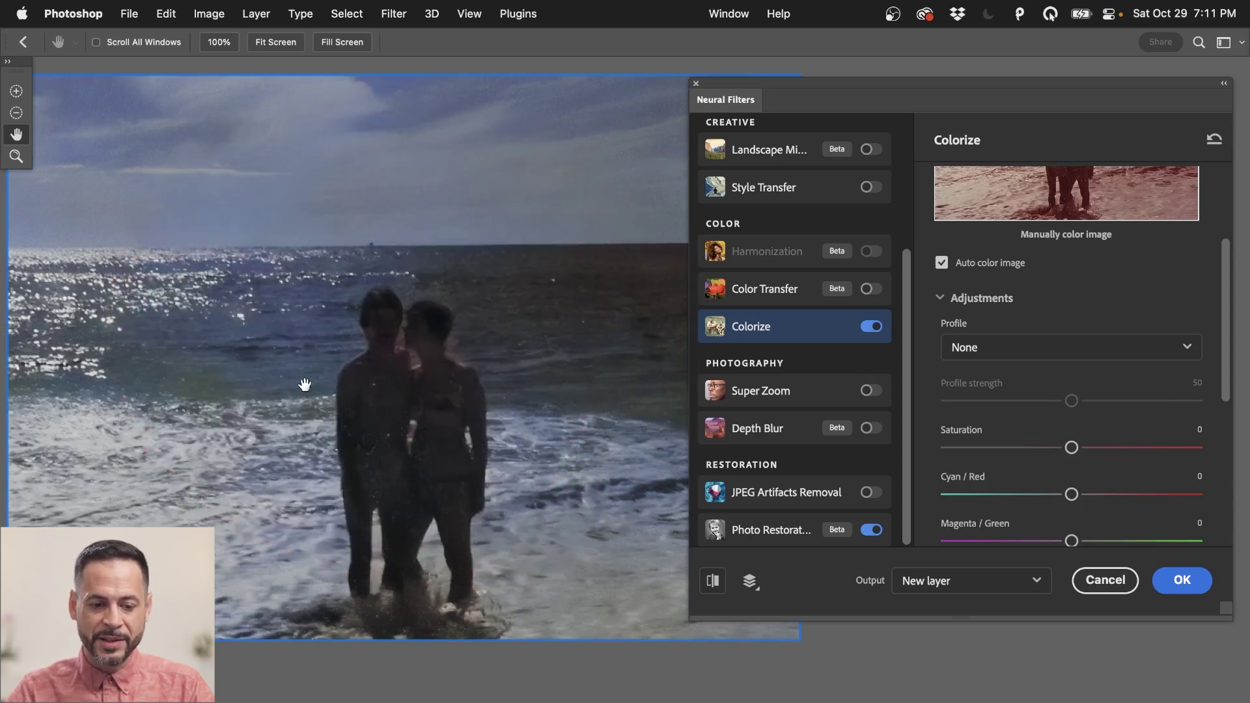
{"action": "scroll", "coordinate": [1045, 315], "scroll_direction": "down", "scroll_amount": 2}
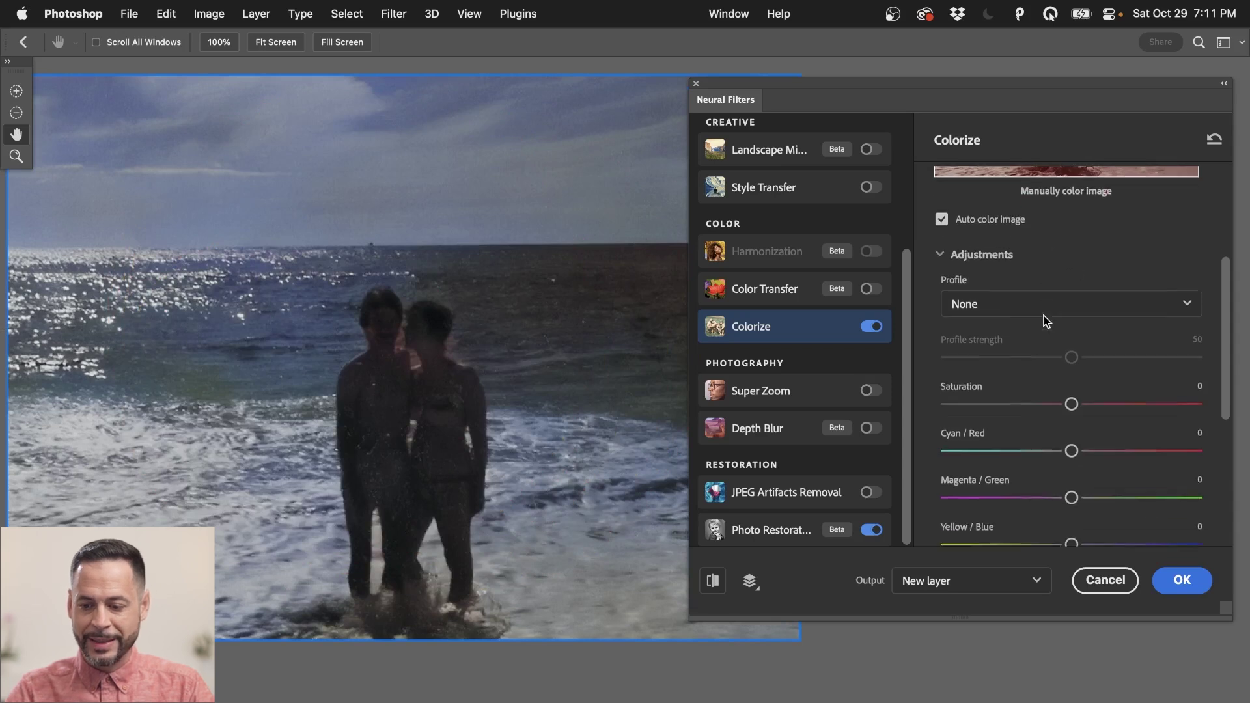
{"action": "scroll", "coordinate": [1044, 315], "scroll_direction": "down", "scroll_amount": 5}
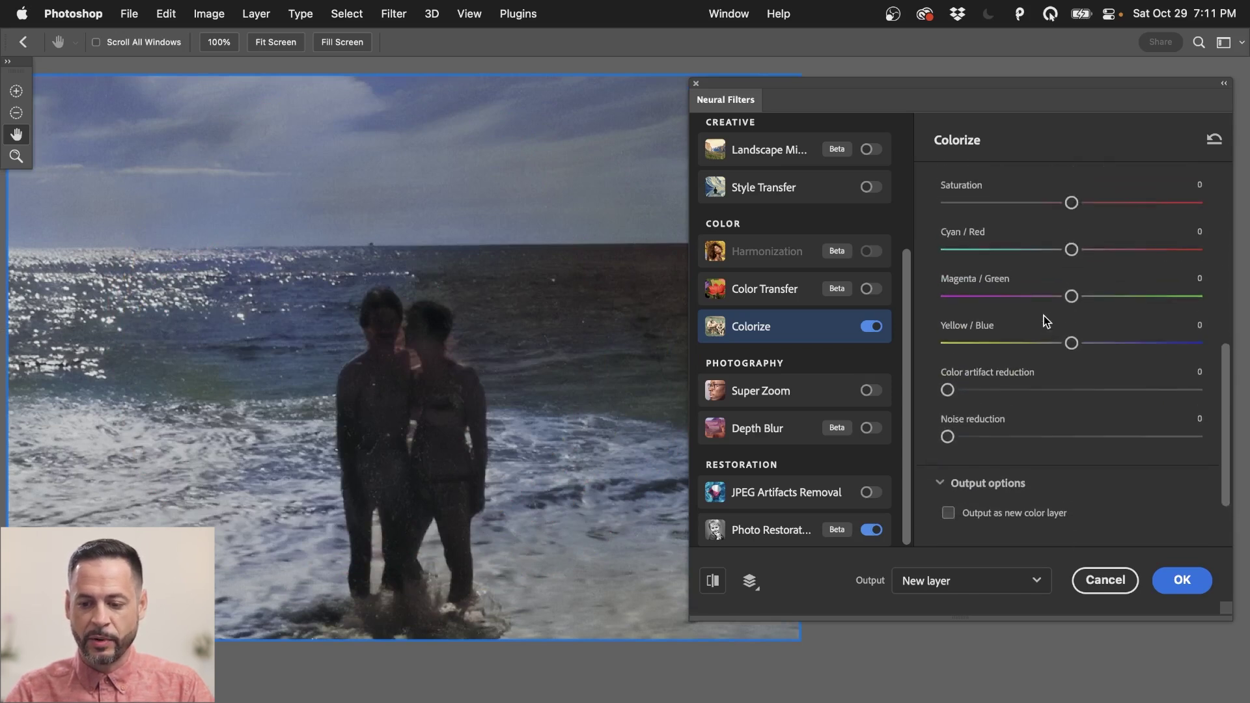
{"action": "scroll", "coordinate": [1044, 315], "scroll_direction": "up", "scroll_amount": 8}
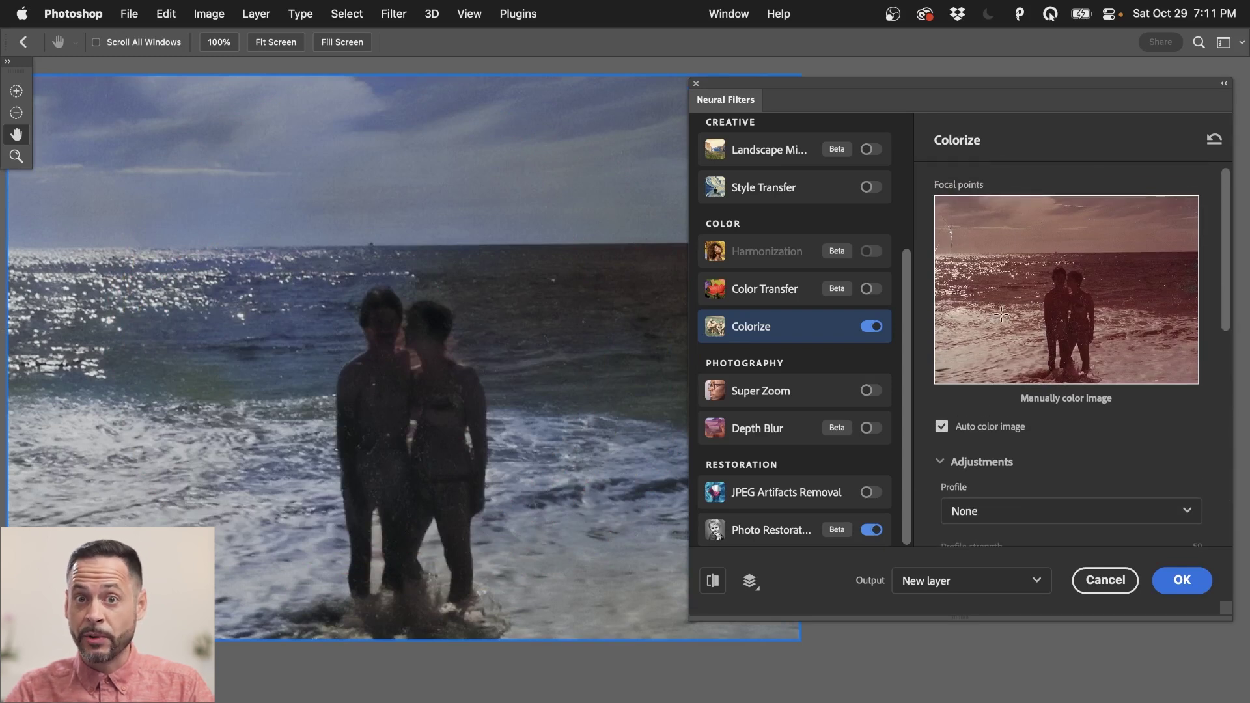
{"action": "left_click", "coordinate": [999, 427]}
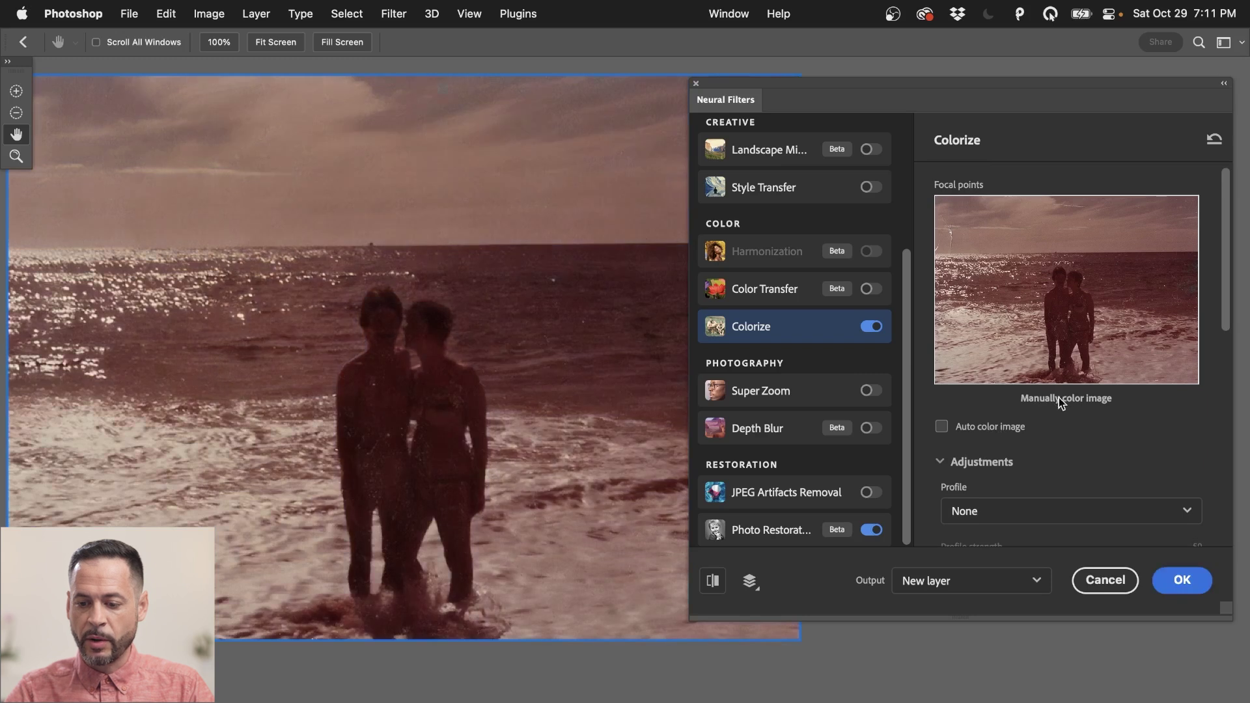
Place focal points on the preview and colour the sea point light blue
{"action": "left_click", "coordinate": [1070, 382]}
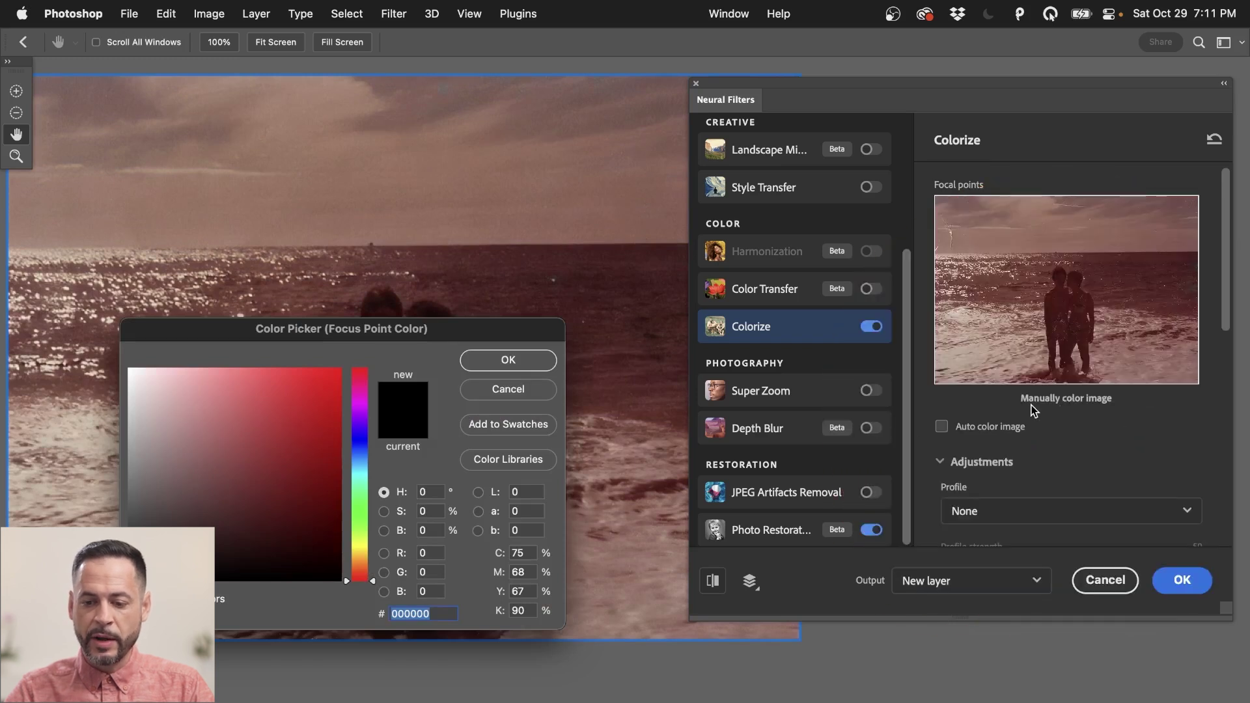
{"action": "left_click", "coordinate": [543, 395]}
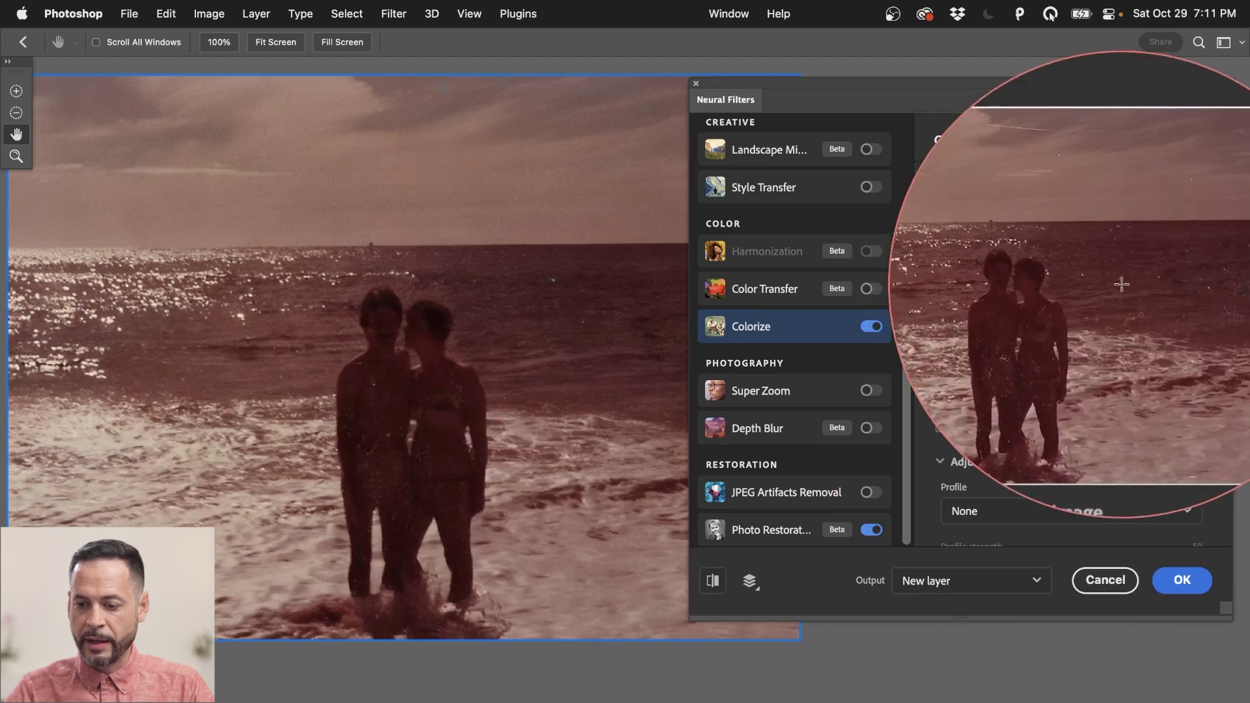
{"action": "left_click", "coordinate": [1122, 284]}
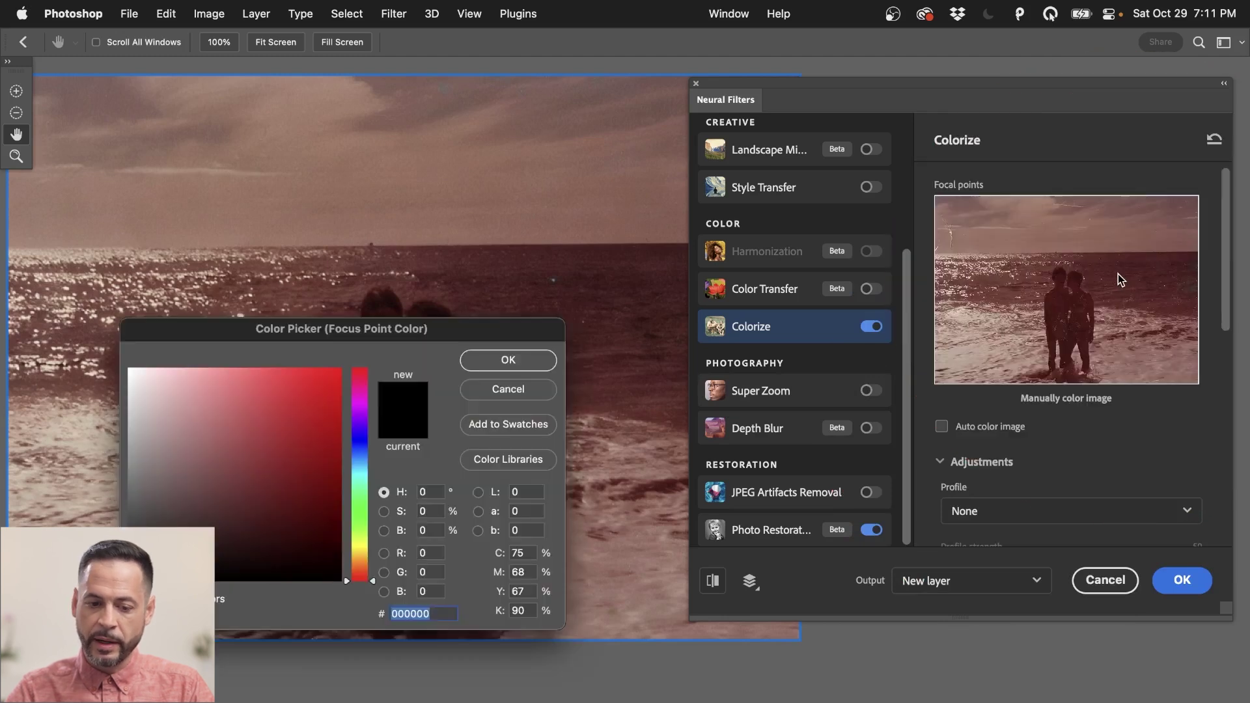
{"action": "left_click", "coordinate": [360, 444]}
{"action": "left_click_drag", "start_coordinate": [237, 427], "coordinate": [199, 410]}
{"action": "left_click", "coordinate": [368, 454]}
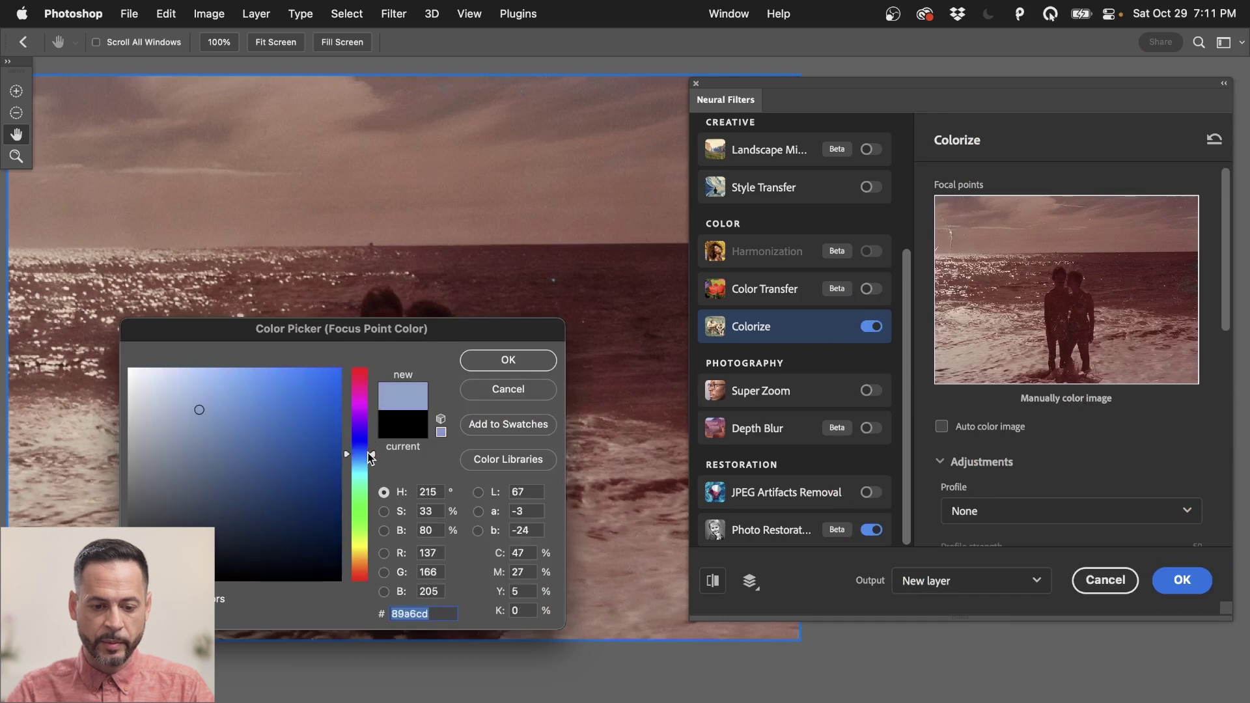
{"action": "left_click_drag", "start_coordinate": [368, 458], "coordinate": [369, 460]}
{"action": "left_click", "coordinate": [493, 364]}
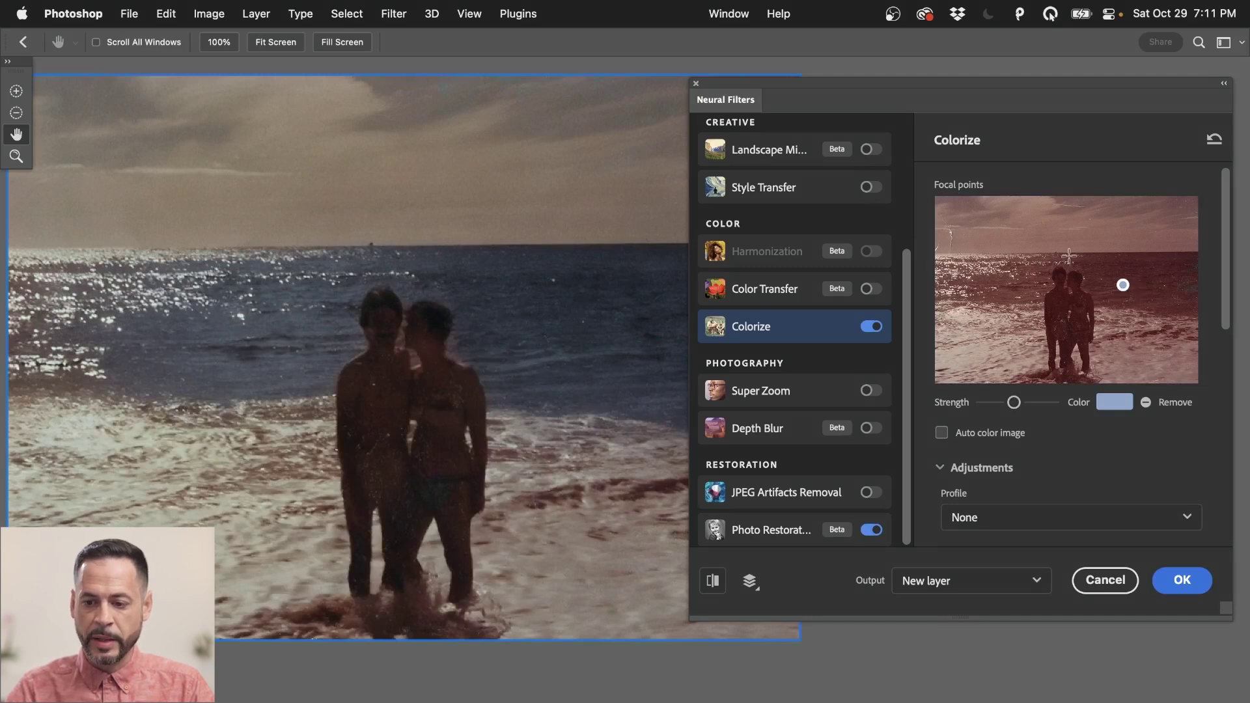
Add a pale-blue focal point in the sky and a third on the lower-left shore
{"action": "left_click", "coordinate": [1040, 236]}
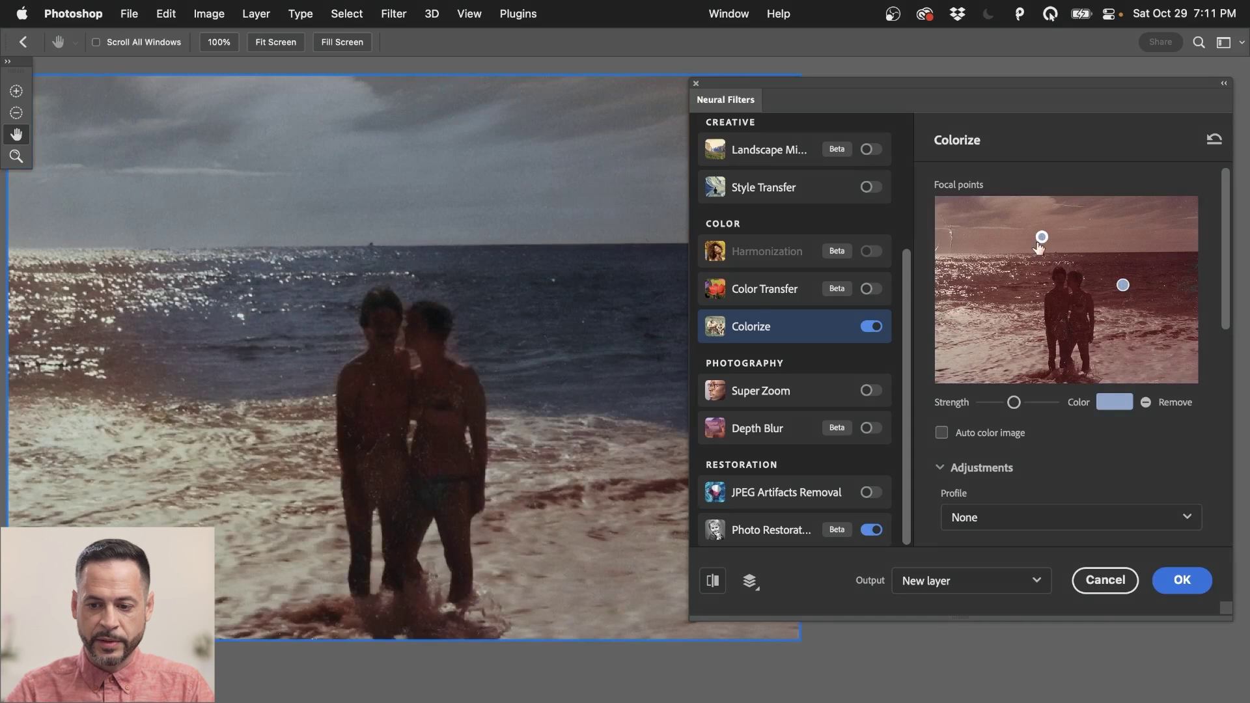
{"action": "left_click", "coordinate": [1105, 407]}
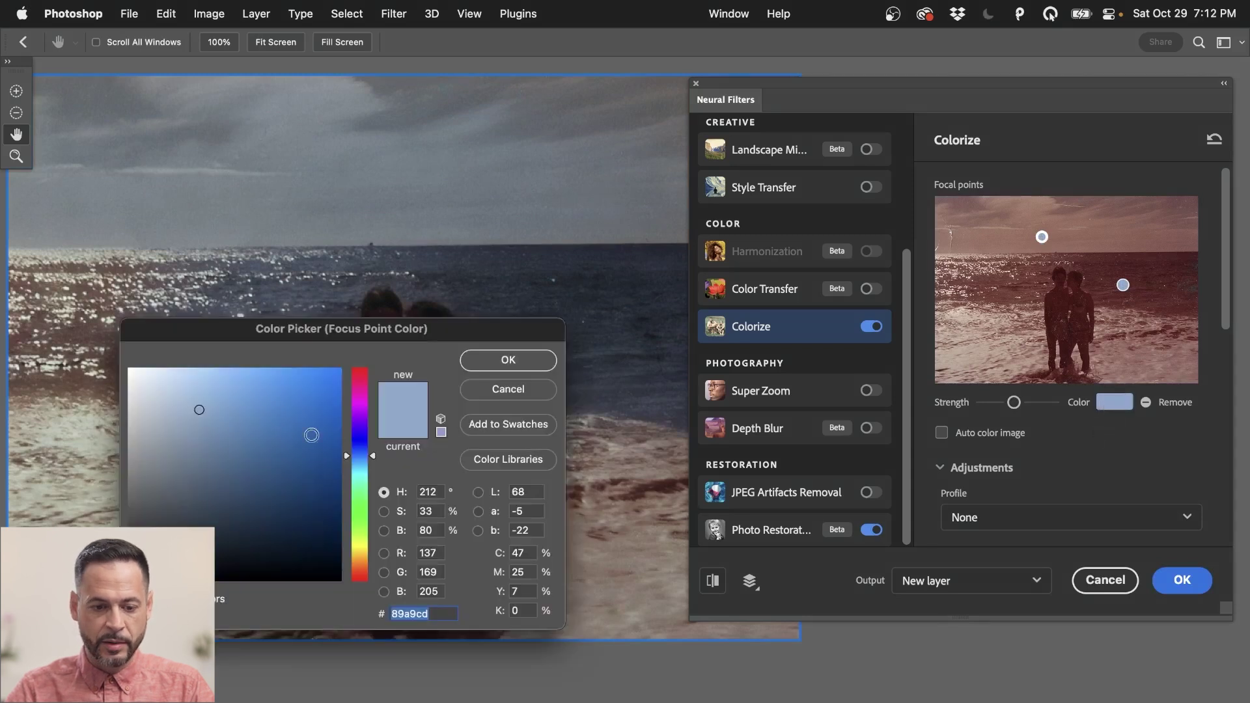
{"action": "left_click_drag", "start_coordinate": [205, 394], "coordinate": [282, 369]}
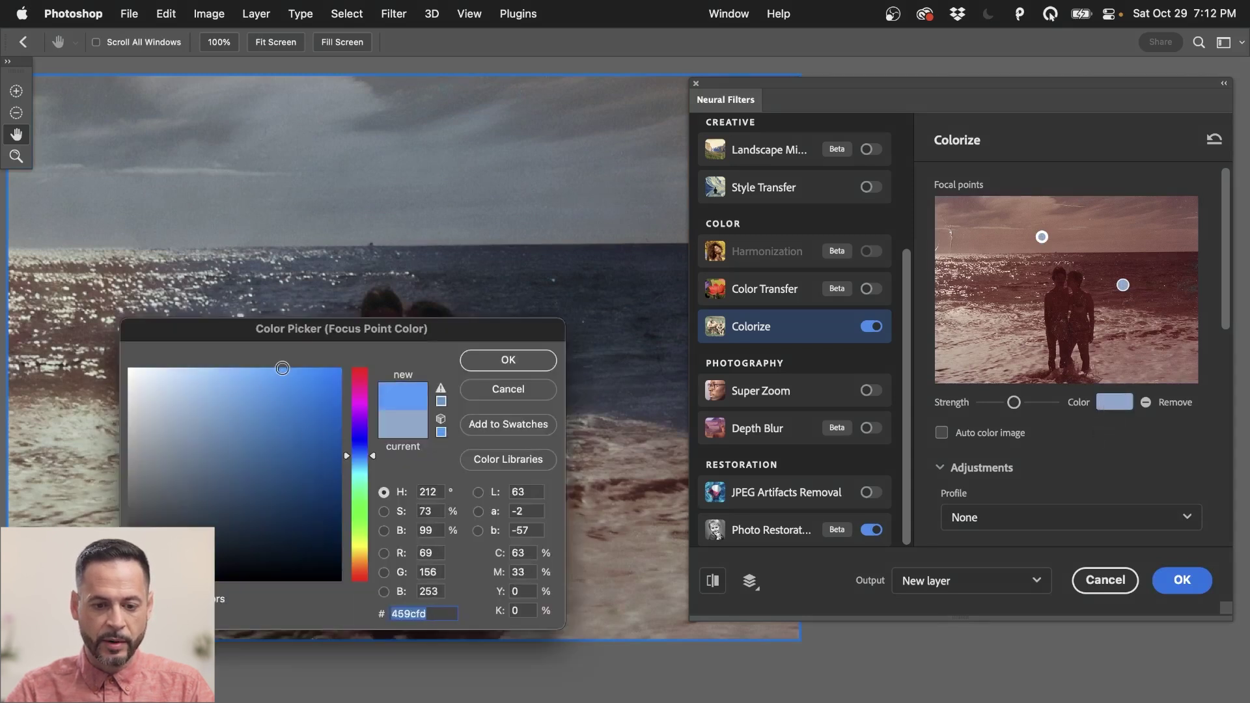
{"action": "left_click", "coordinate": [525, 363]}
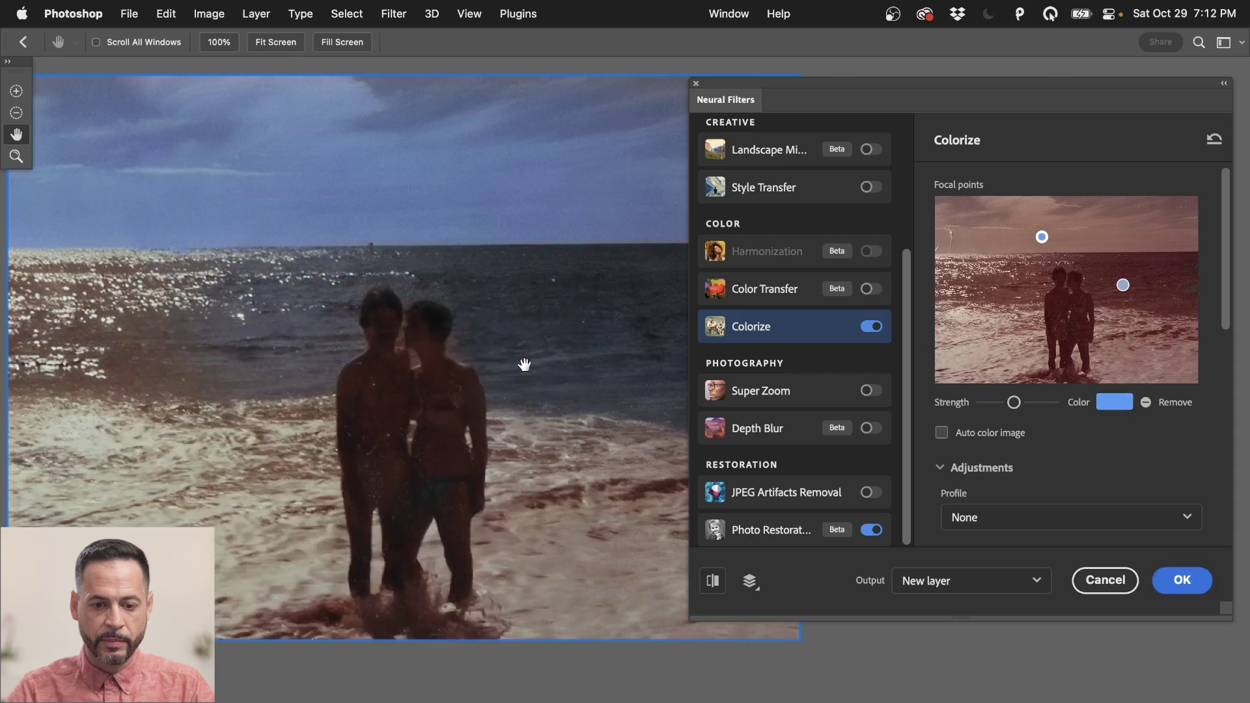
{"action": "left_click", "coordinate": [1111, 403]}
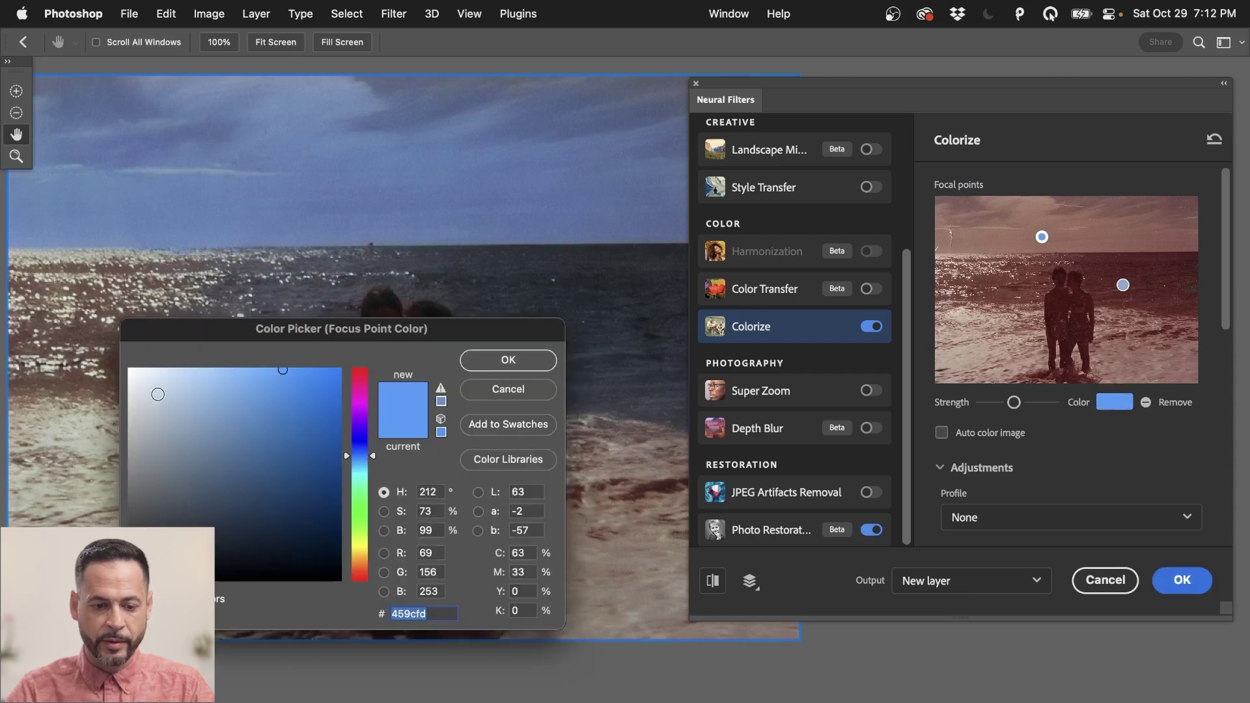
{"action": "left_click_drag", "start_coordinate": [190, 411], "coordinate": [194, 402]}
{"action": "left_click", "coordinate": [497, 360]}
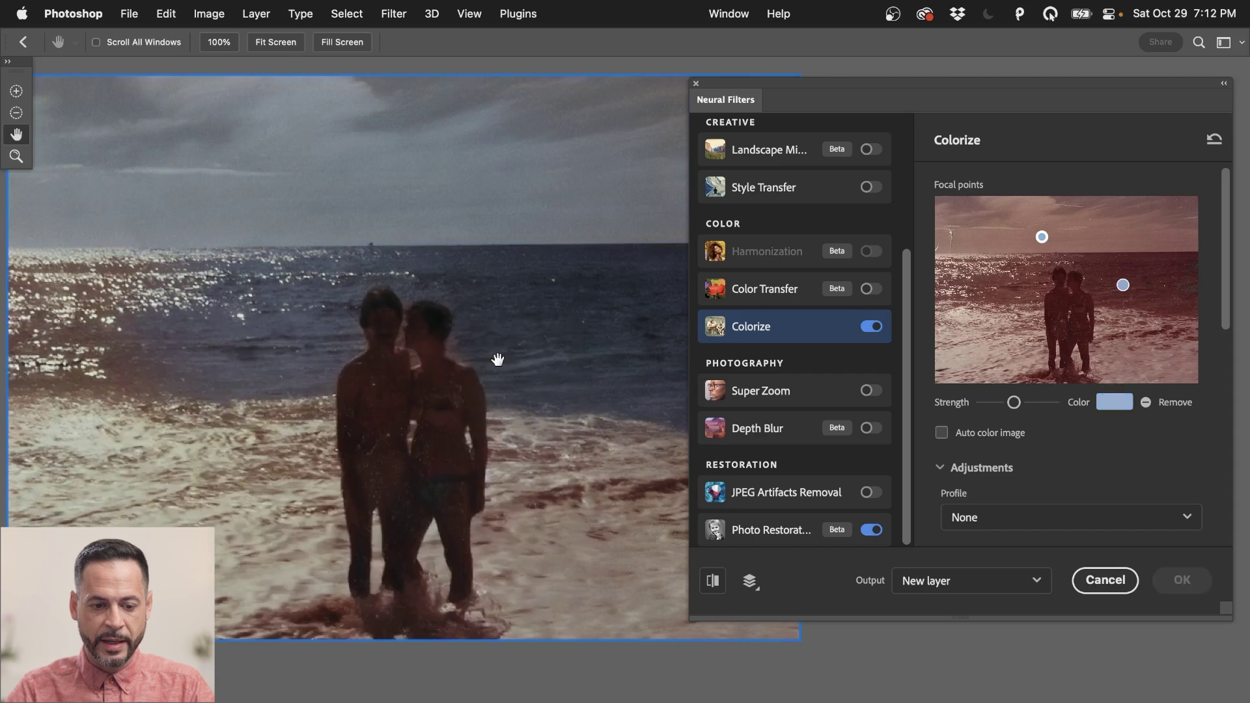
{"action": "left_click", "coordinate": [968, 353]}
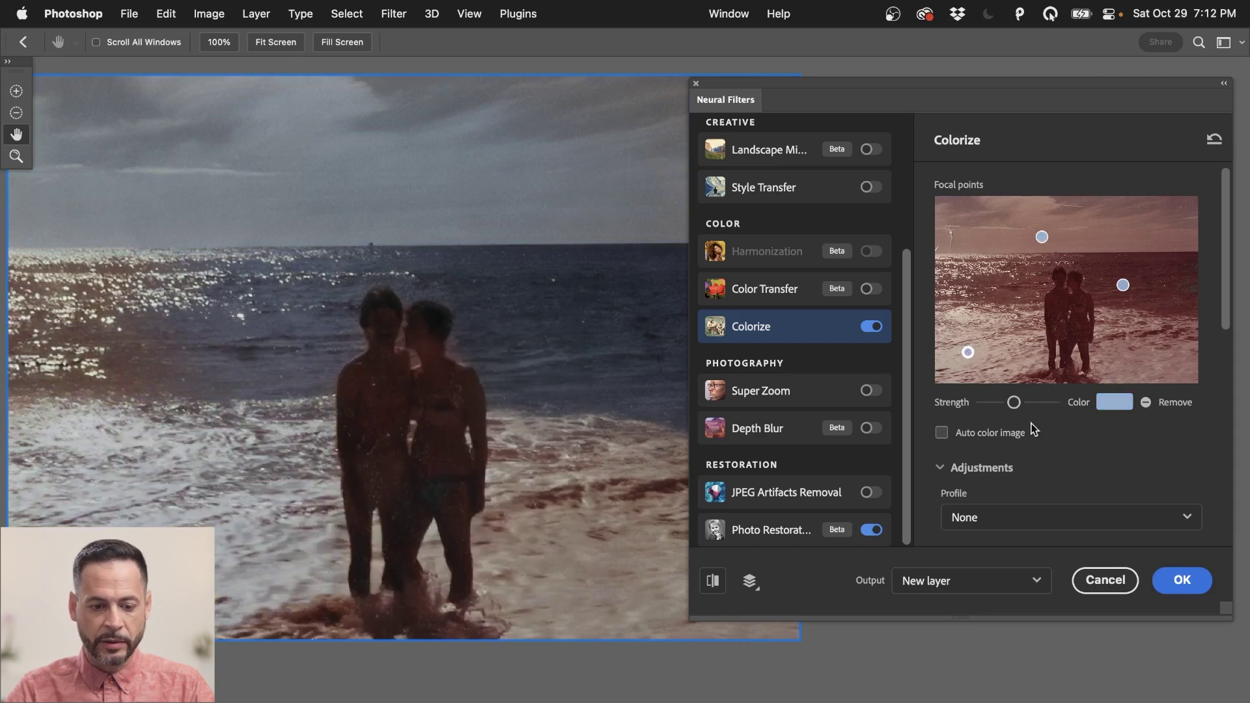
Re-enable Auto color image, check Output as new color layer, and apply Colorize
{"action": "left_click", "coordinate": [985, 434]}
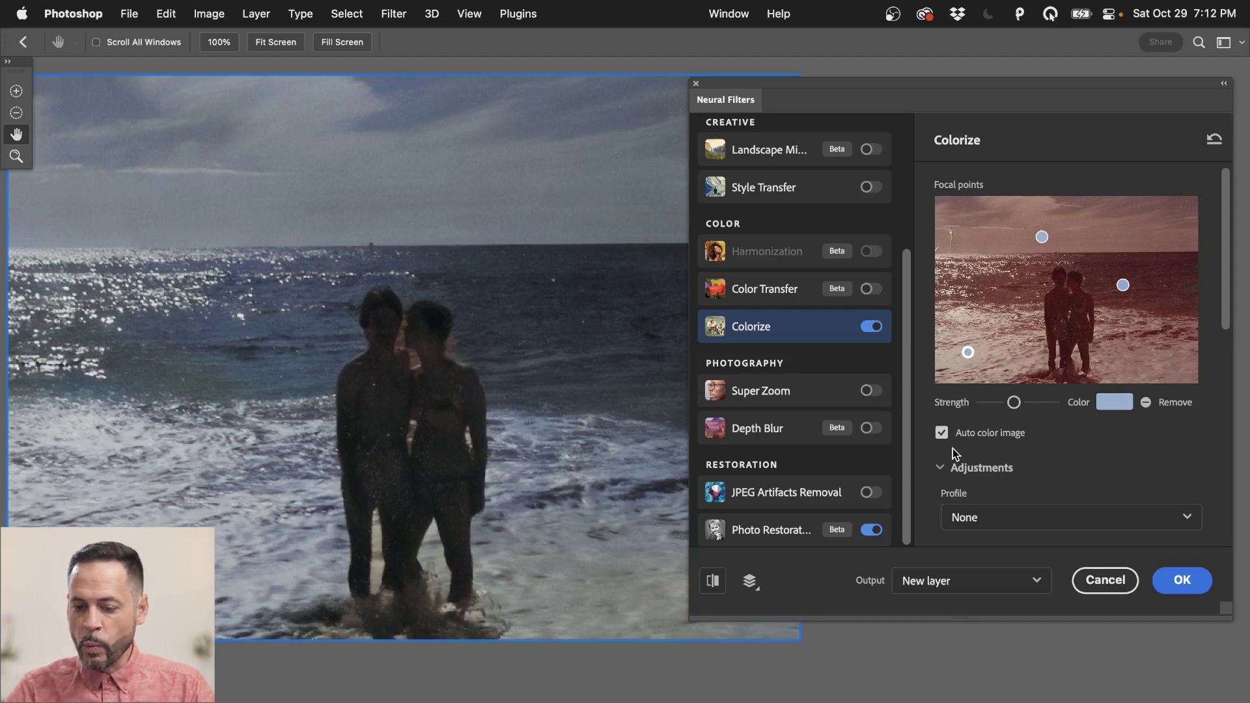
{"action": "scroll", "coordinate": [952, 448], "scroll_direction": "down", "scroll_amount": 10}
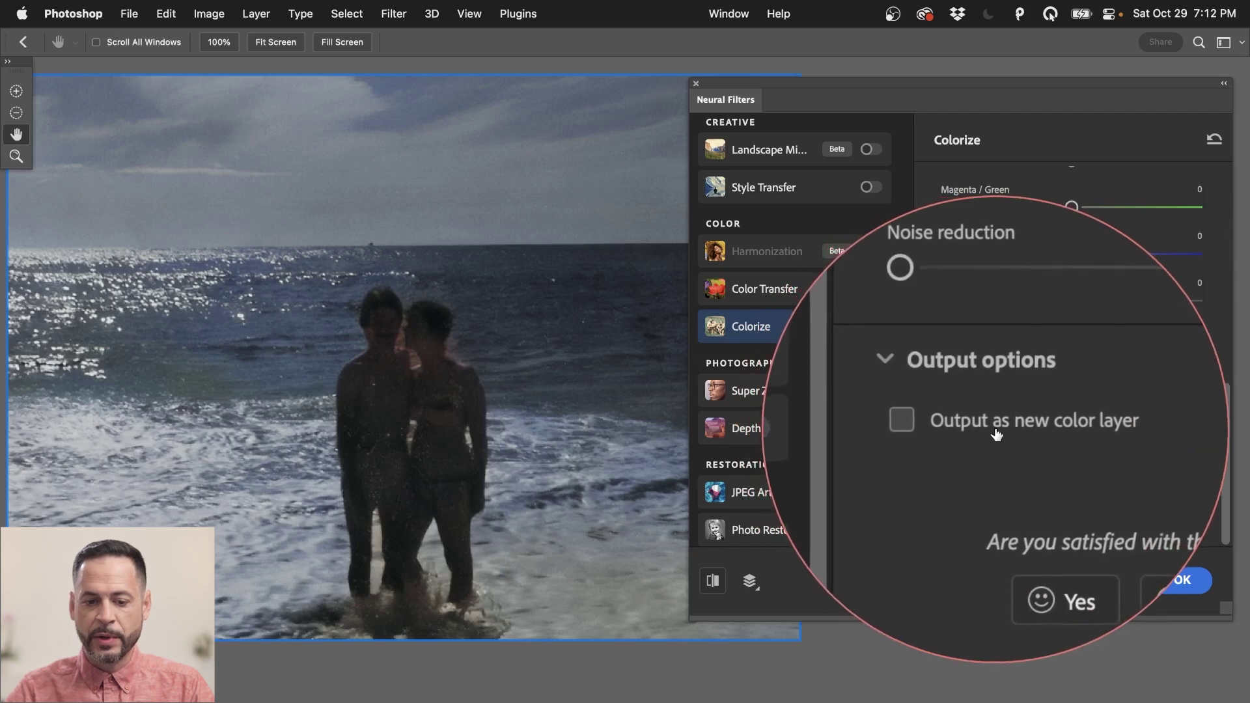
{"action": "left_click", "coordinate": [995, 429]}
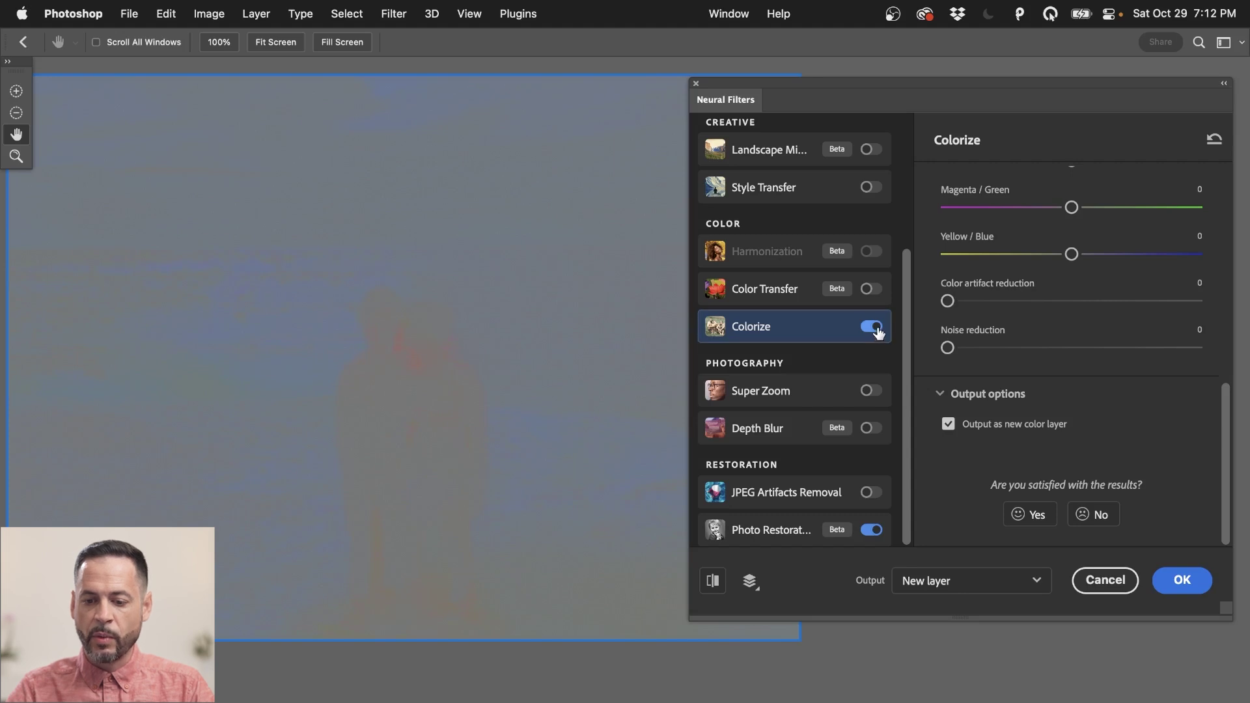
{"action": "left_click", "coordinate": [1182, 586]}
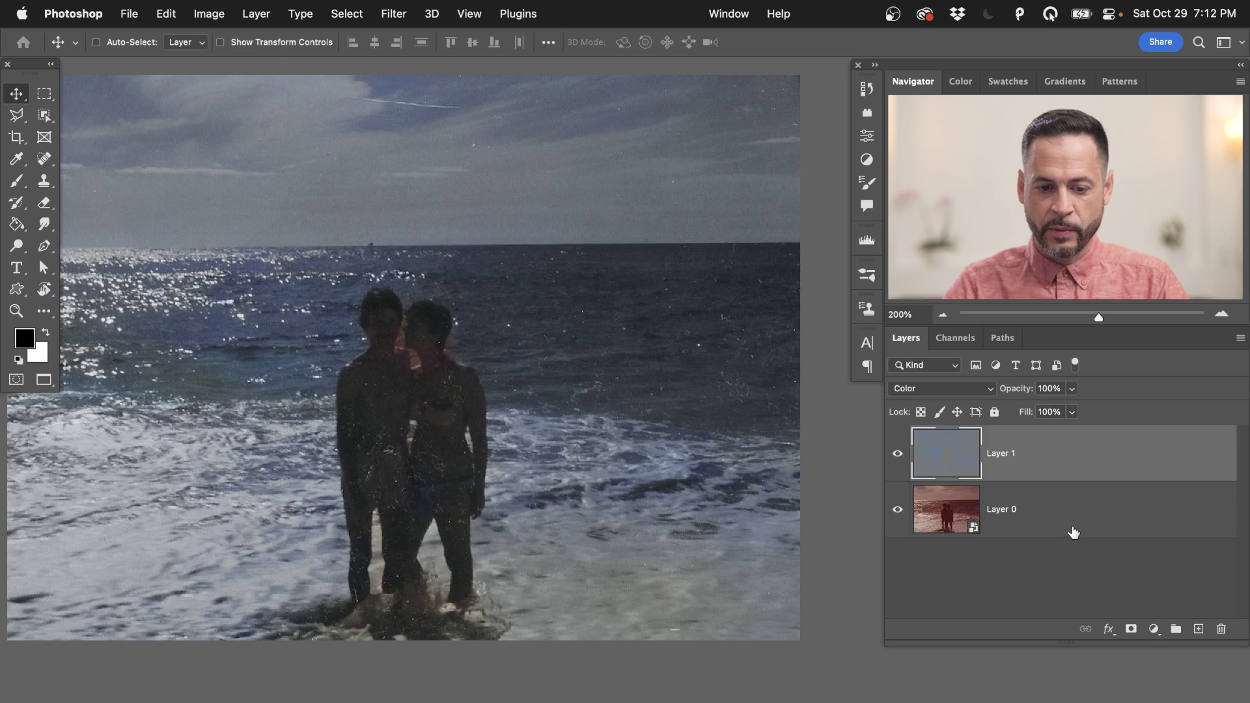
Toggle Layer 1's visibility to compare the colourised result, leaving it hidden
{"action": "left_click", "coordinate": [898, 454]}
{"action": "left_click", "coordinate": [898, 454]}
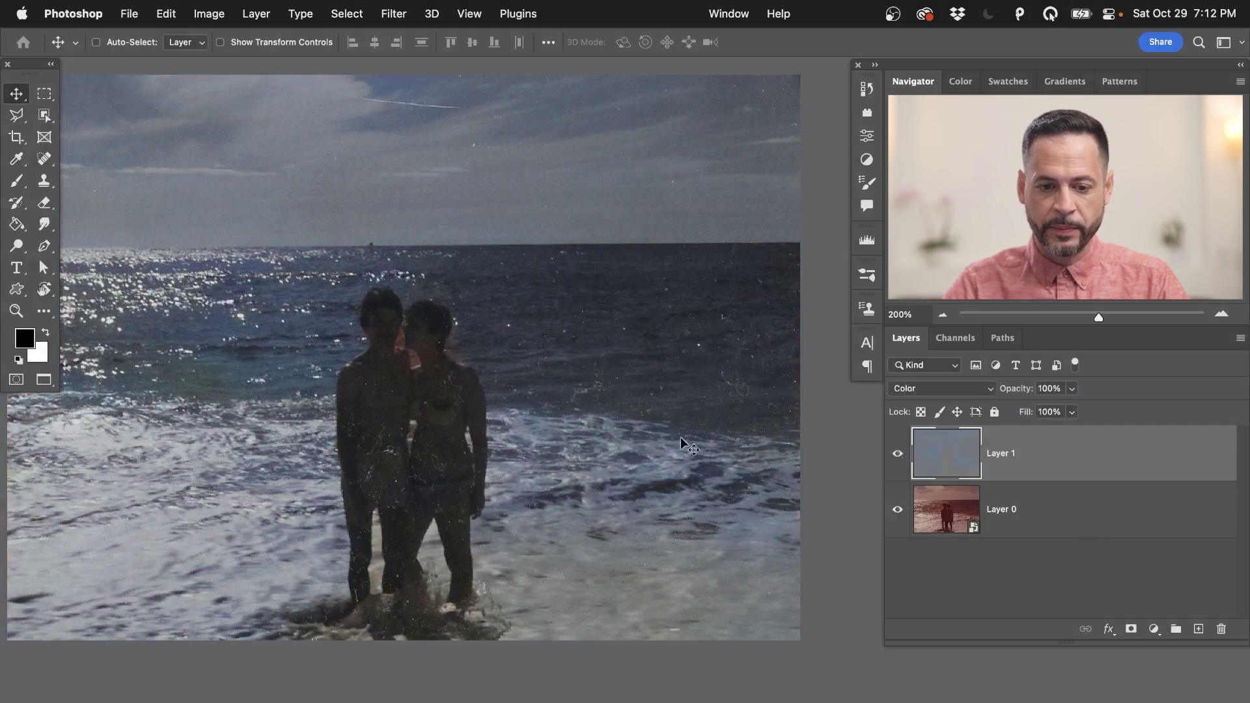
{"action": "scroll", "coordinate": [680, 446], "scroll_direction": "left", "scroll_amount": 5}
{"action": "scroll", "coordinate": [680, 446], "scroll_direction": "up", "scroll_amount": 2}
{"action": "scroll", "coordinate": [680, 446], "scroll_direction": "left", "scroll_amount": 3}
{"action": "scroll", "coordinate": [681, 446], "scroll_direction": "up", "scroll_amount": 1}
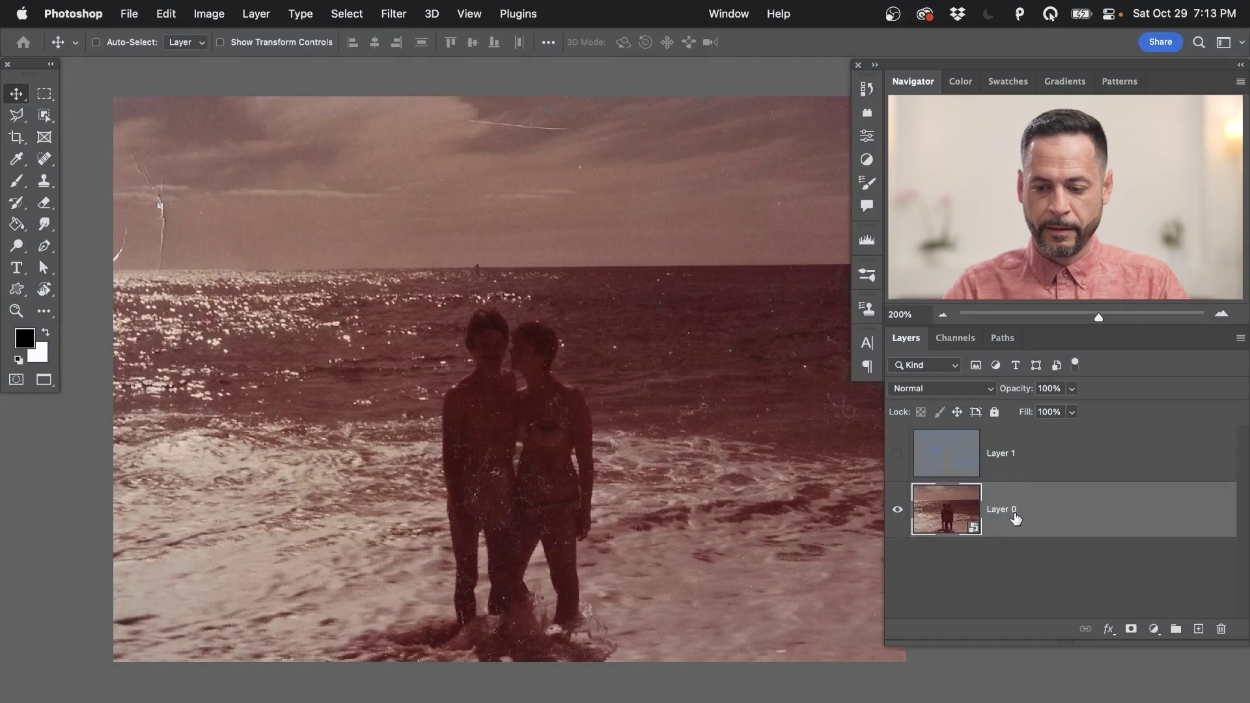
{"action": "left_click", "coordinate": [394, 13]}
Apply Photo Restoration to a new layer at Photo enhancement 43 and Scratch reduction 100
{"action": "left_click", "coordinate": [430, 88]}
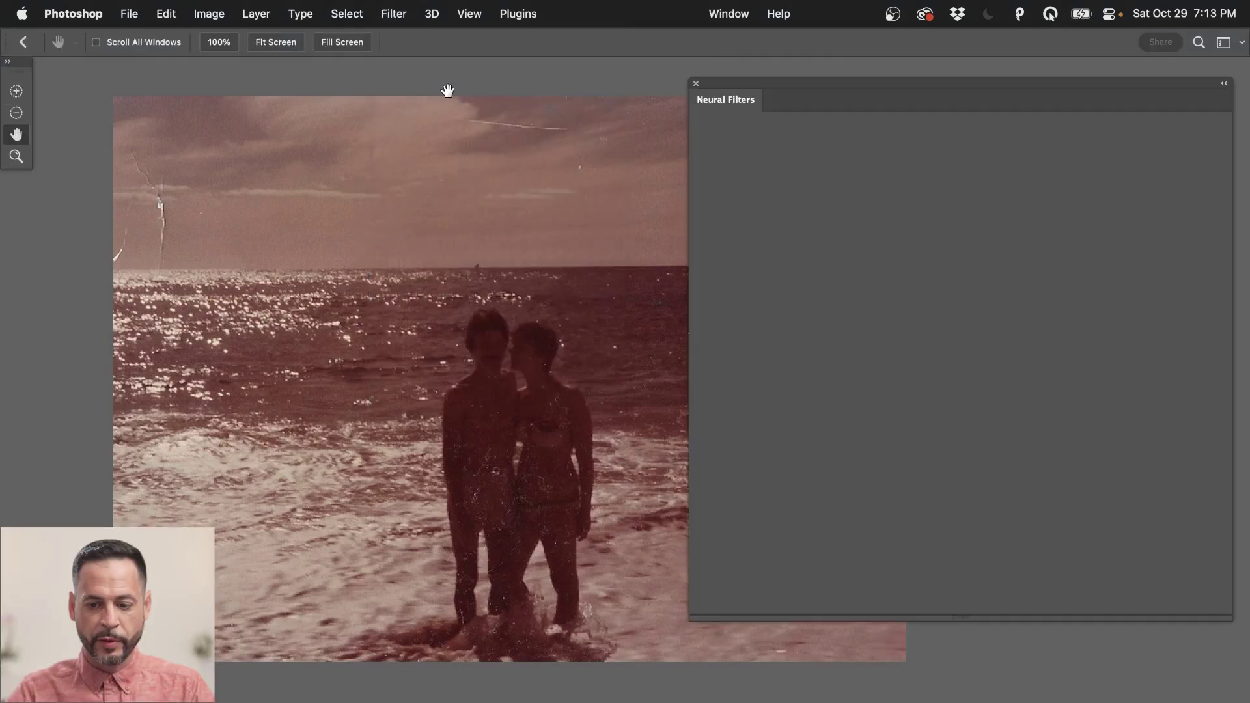
{"action": "scroll", "coordinate": [773, 371], "scroll_direction": "down", "scroll_amount": 5}
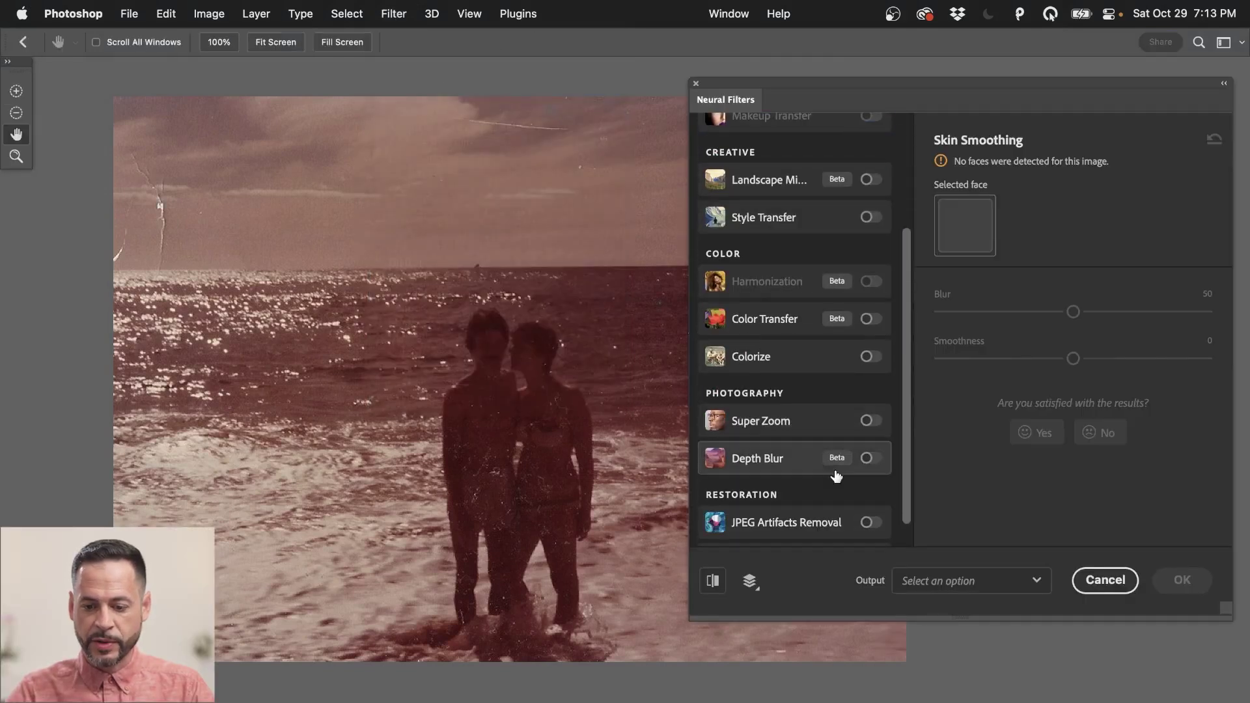
{"action": "scroll", "coordinate": [872, 526], "scroll_direction": "down", "scroll_amount": 1}
{"action": "left_click", "coordinate": [871, 529]}
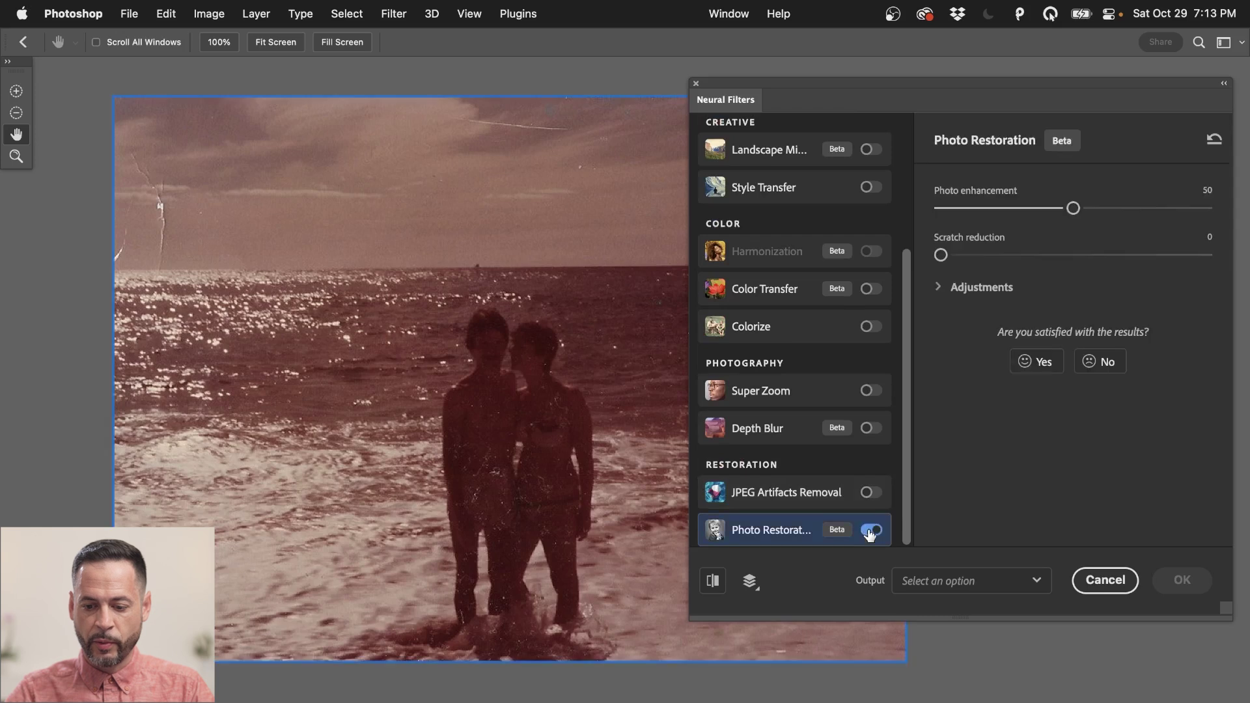
{"action": "left_click", "coordinate": [949, 579]}
{"action": "left_click", "coordinate": [959, 611]}
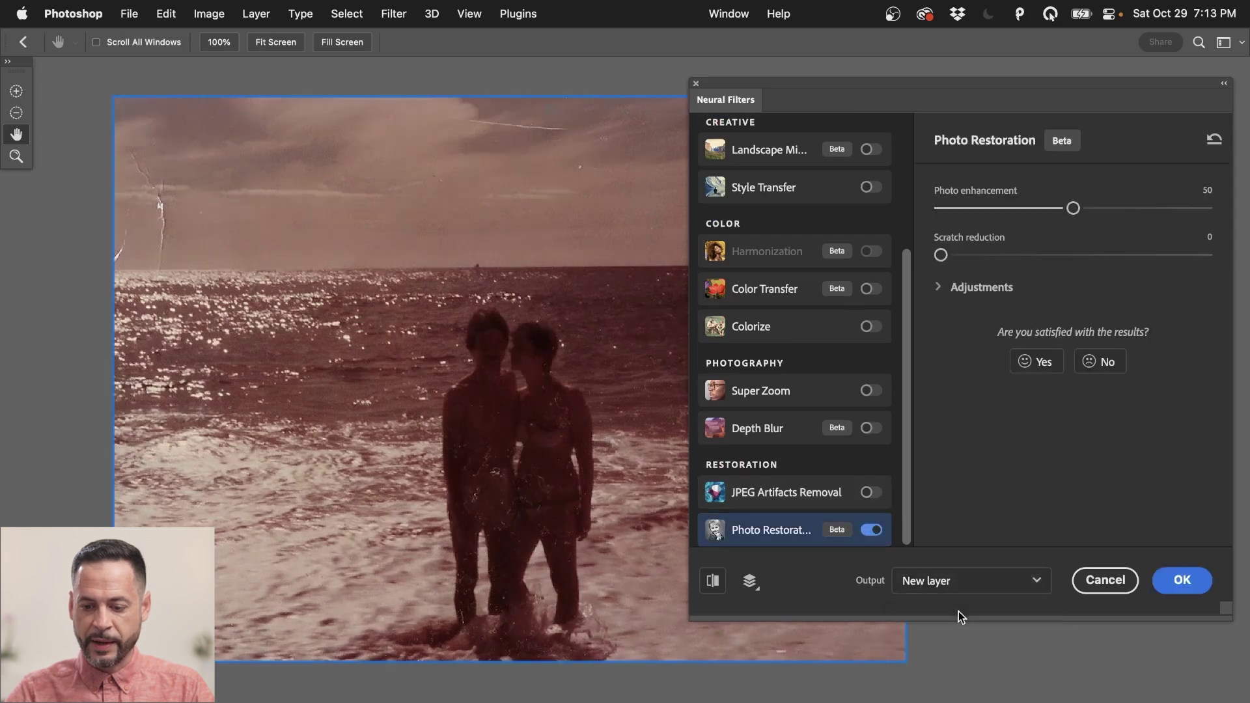
{"action": "left_click_drag", "start_coordinate": [1073, 207], "coordinate": [1246, 246]}
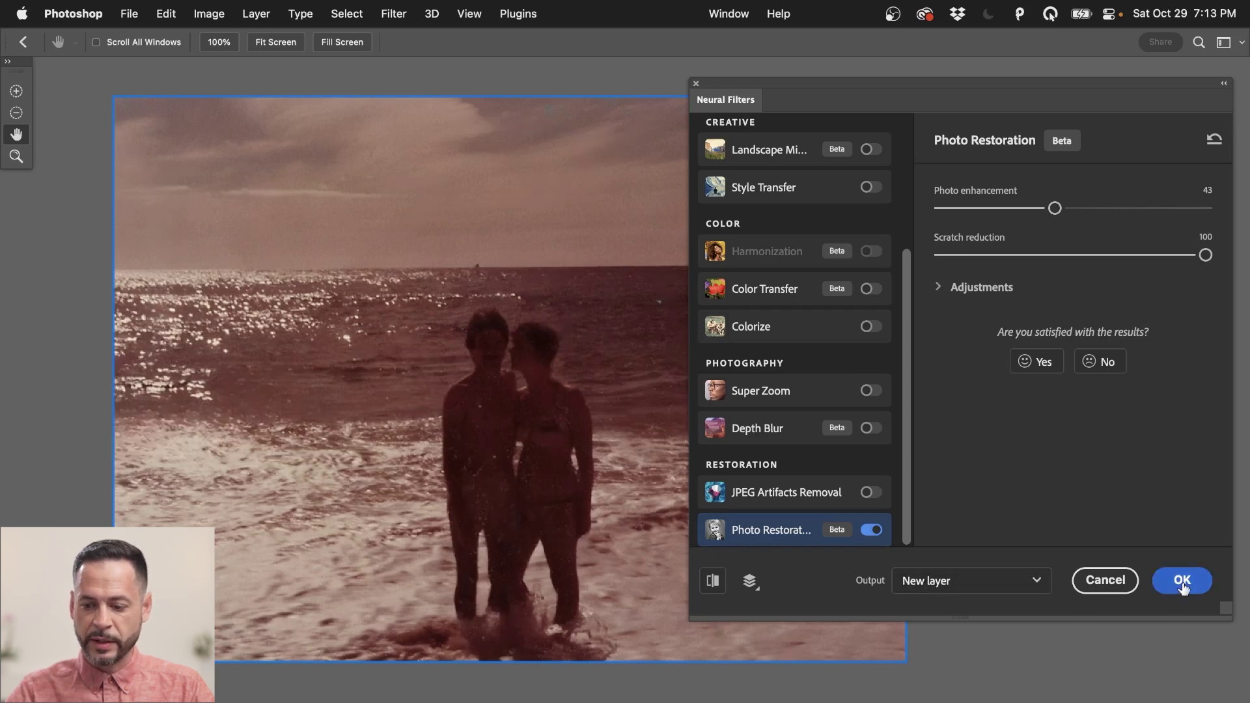
{"action": "left_click", "coordinate": [1182, 582]}
Compare the restored layer with the original, then zoom in on the couple
{"action": "left_click", "coordinate": [899, 511]}
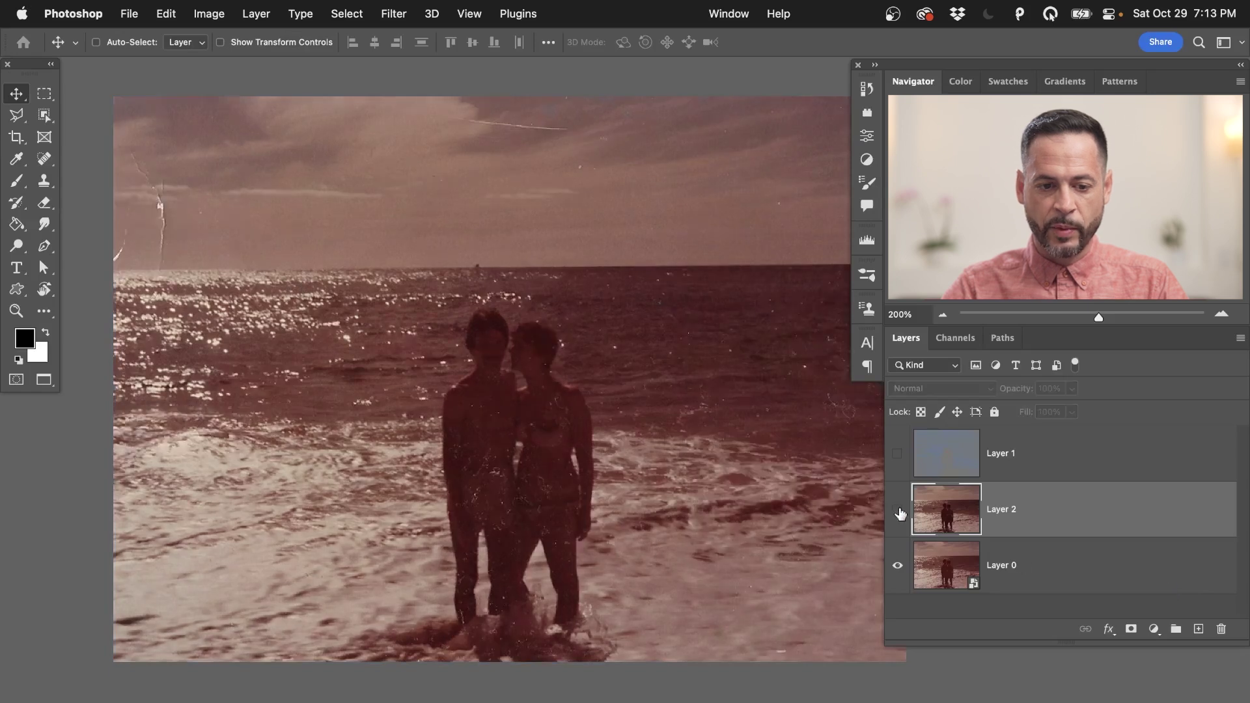
{"action": "left_click", "coordinate": [899, 512]}
{"action": "left_click", "coordinate": [899, 512]}
{"action": "left_click", "coordinate": [900, 513]}
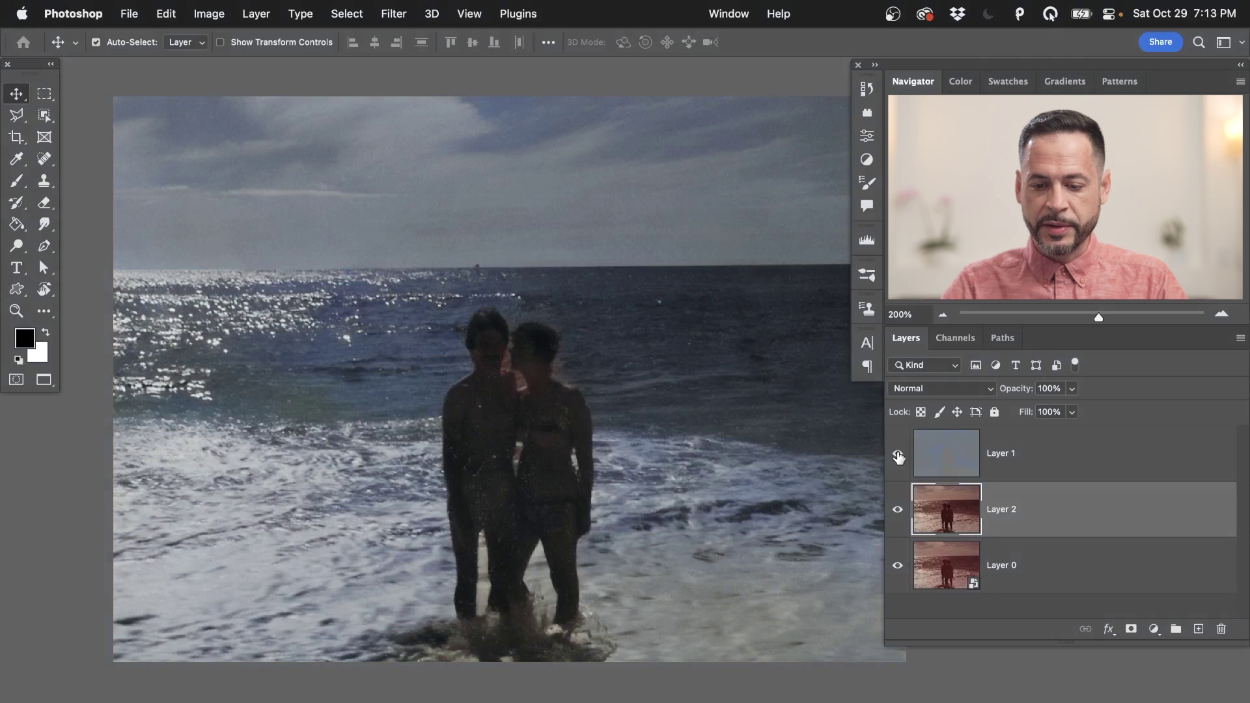
{"action": "key", "text": "super+plus"}
On Layer 1, sample the sea's blue-grey and dab it near the faces with a small brush
{"action": "left_click", "coordinate": [1030, 462]}
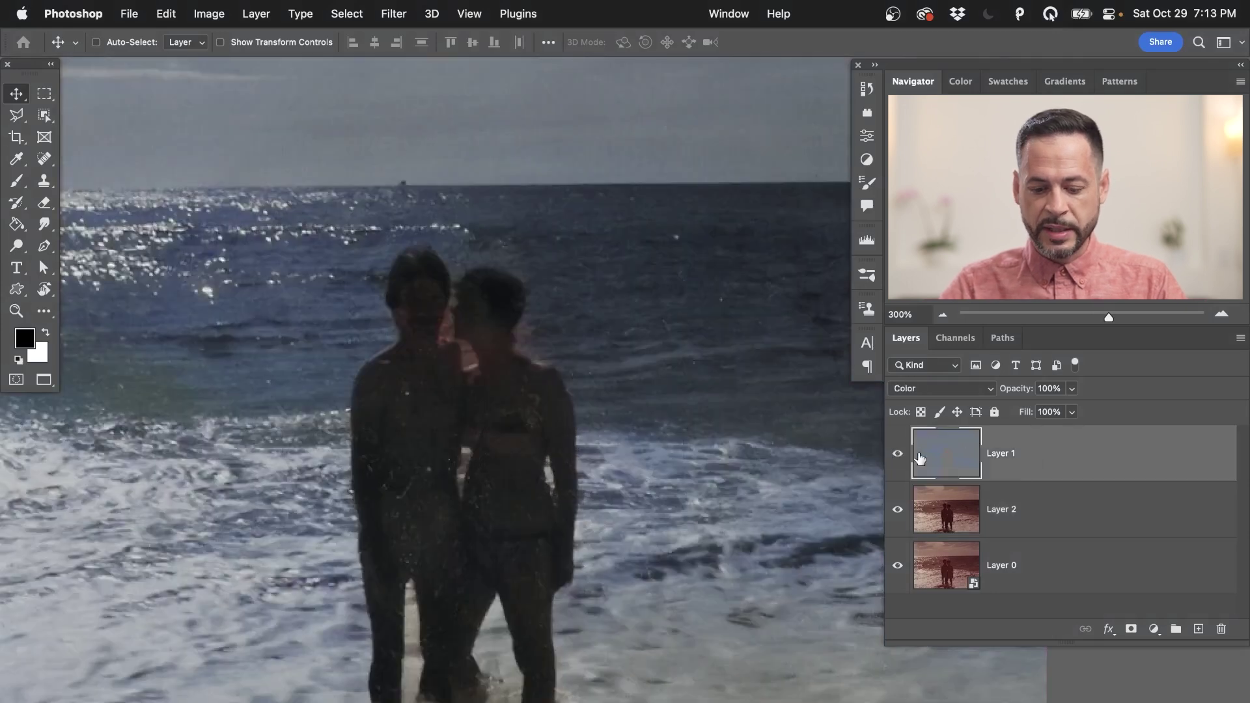
{"action": "key", "text": "b"}
{"action": "mouse_move", "coordinate": [701, 358]}
{"action": "left_mouse_down"}
{"action": "mouse_move", "coordinate": [647, 363]}
{"action": "mouse_move", "coordinate": [553, 410]}
{"action": "mouse_move", "coordinate": [481, 412]}
{"action": "mouse_move", "coordinate": [497, 415]}
{"action": "left_mouse_up"}
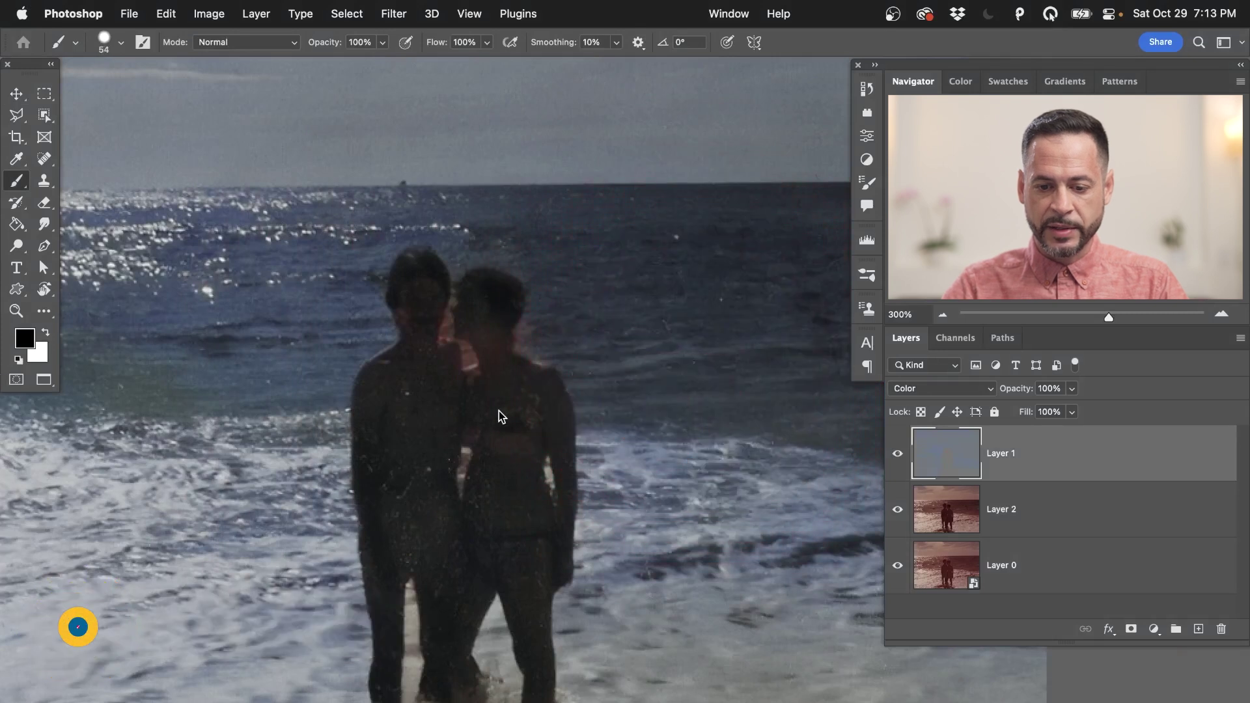
{"action": "left_click", "coordinate": [635, 349], "text": "alt"}
{"action": "left_click", "coordinate": [629, 351], "text": "alt"}
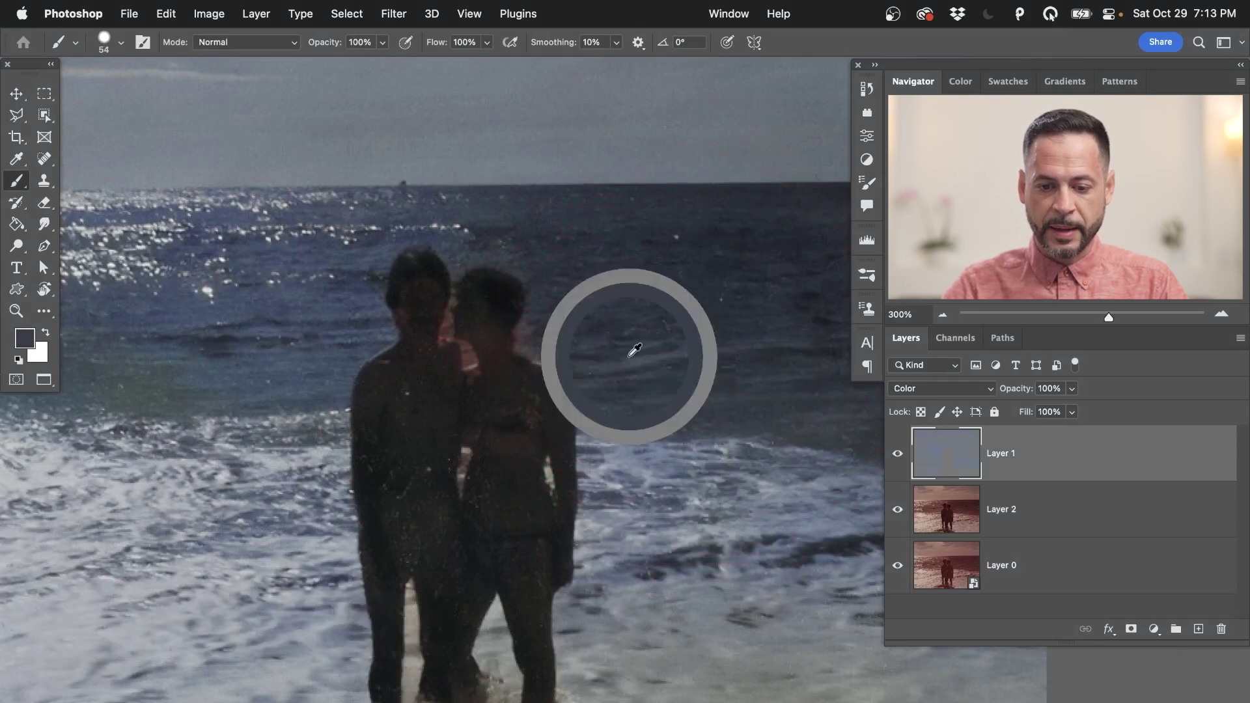
{"action": "left_click_drag", "start_coordinate": [629, 357], "coordinate": [605, 363]}
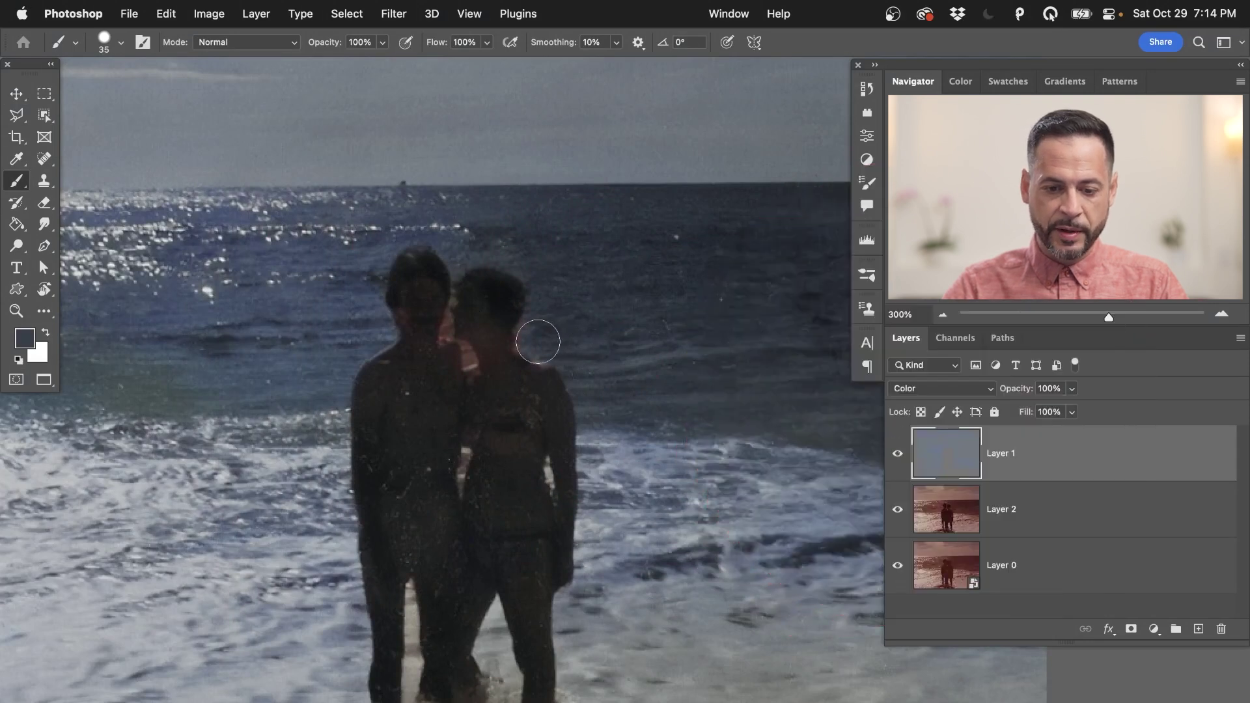
{"action": "key", "text": "bracketleft"}
{"action": "key", "text": "bracketleft"}
{"action": "key", "text": "bracketleft"}
{"action": "key", "text": "bracketleft"}
{"action": "key", "text": "bracketleft"}
{"action": "key", "text": "bracketleft"}
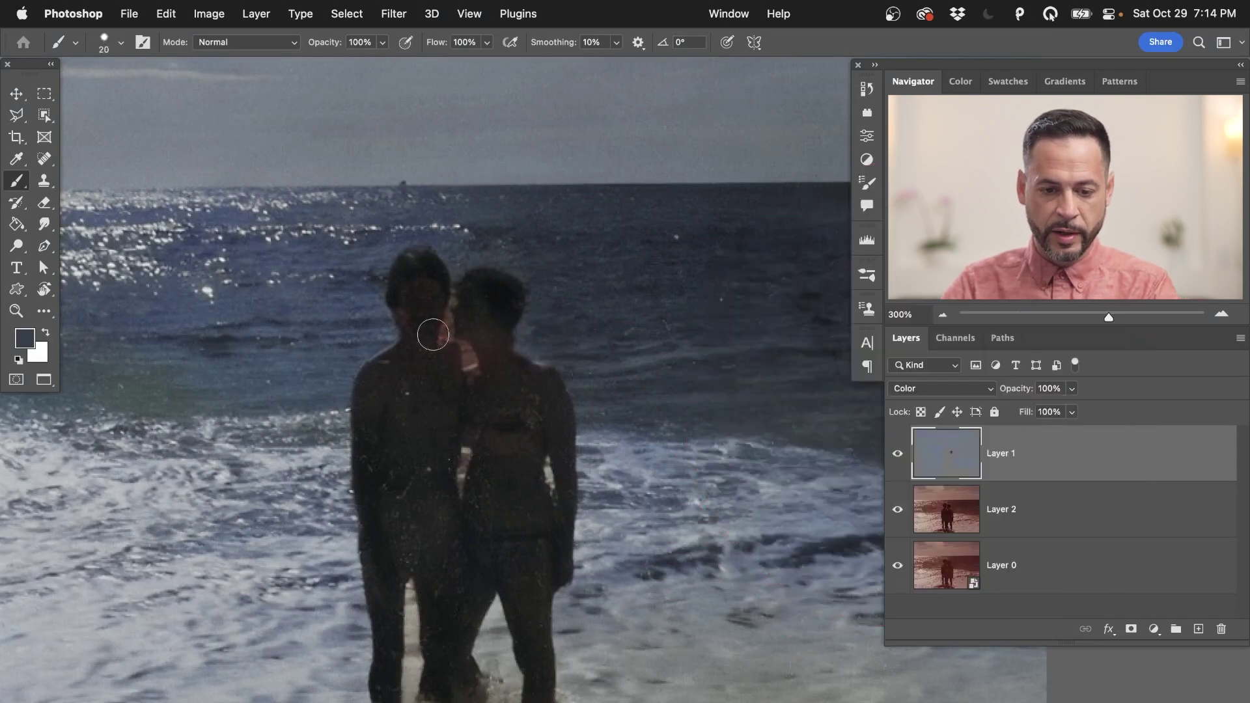
{"action": "left_click", "coordinate": [448, 322]}
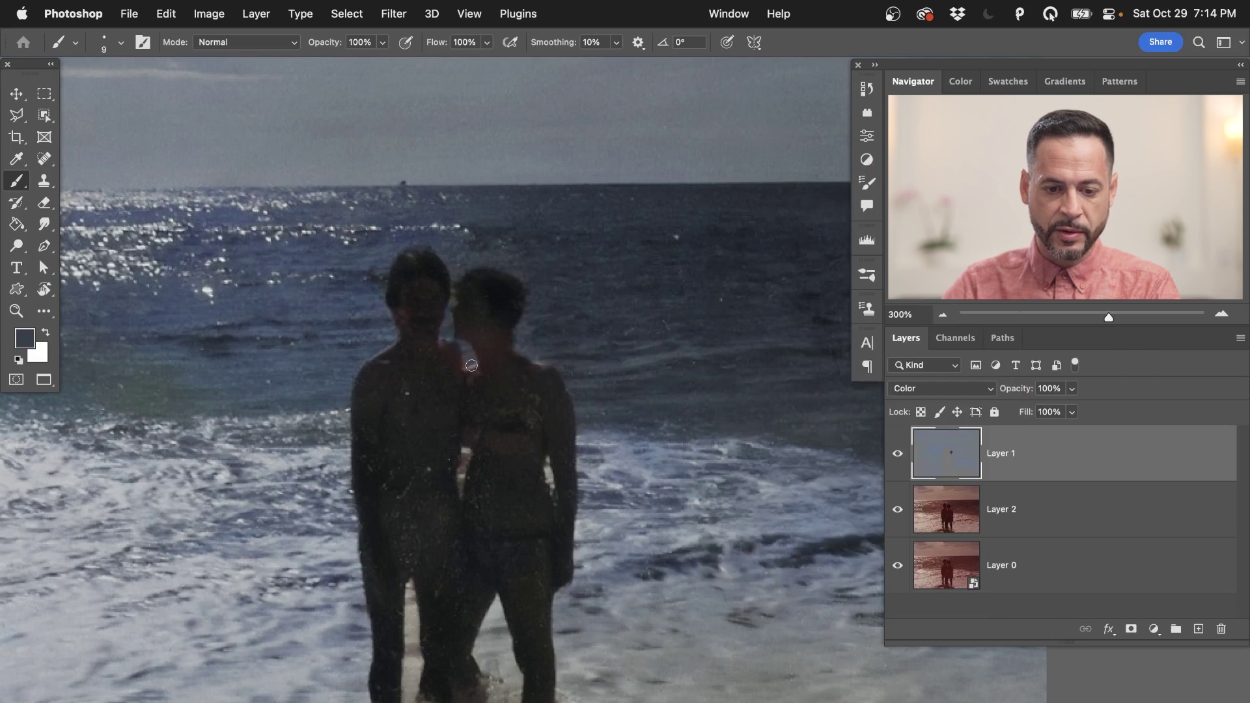
At 200% zoom and 30% flow, paint sampled blue-grey and lighter slate blue over the sea left of the couple
{"action": "key", "text": "super+1"}
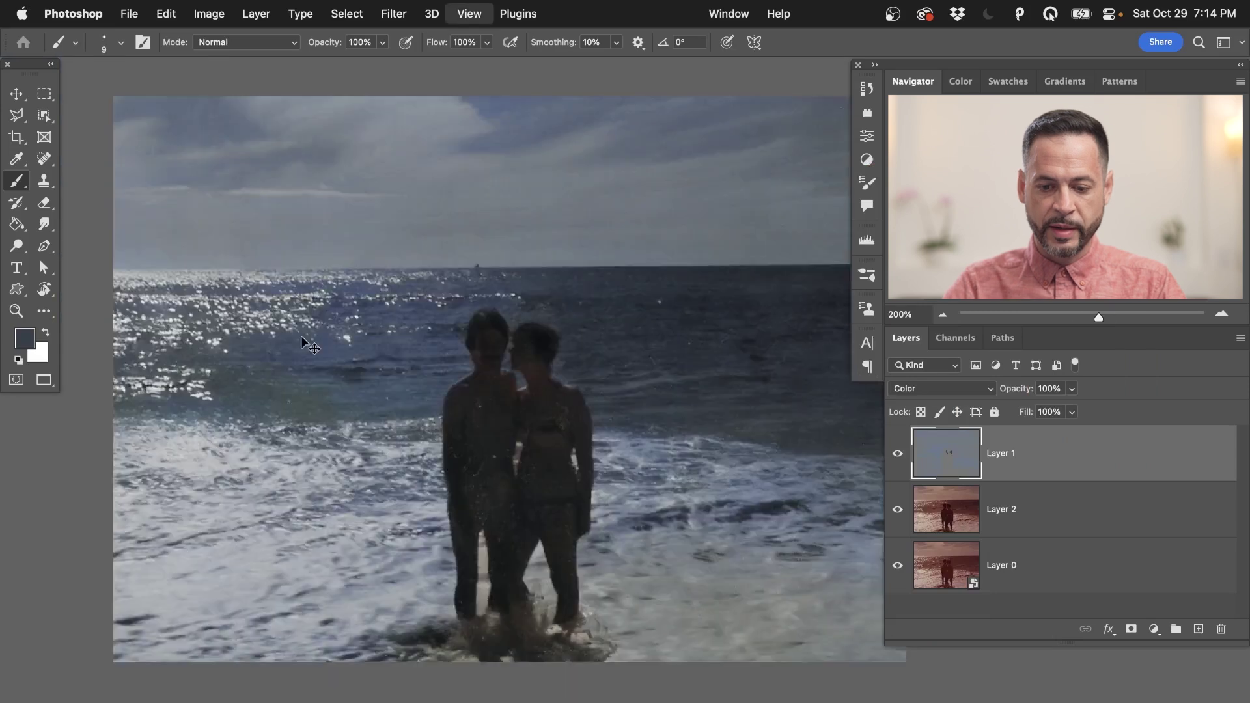
{"action": "key", "text": "super+equal"}
{"action": "left_click_drag", "start_coordinate": [216, 374], "coordinate": [293, 374], "text": "ctrl+alt"}
{"action": "key", "text": "shift+3"}
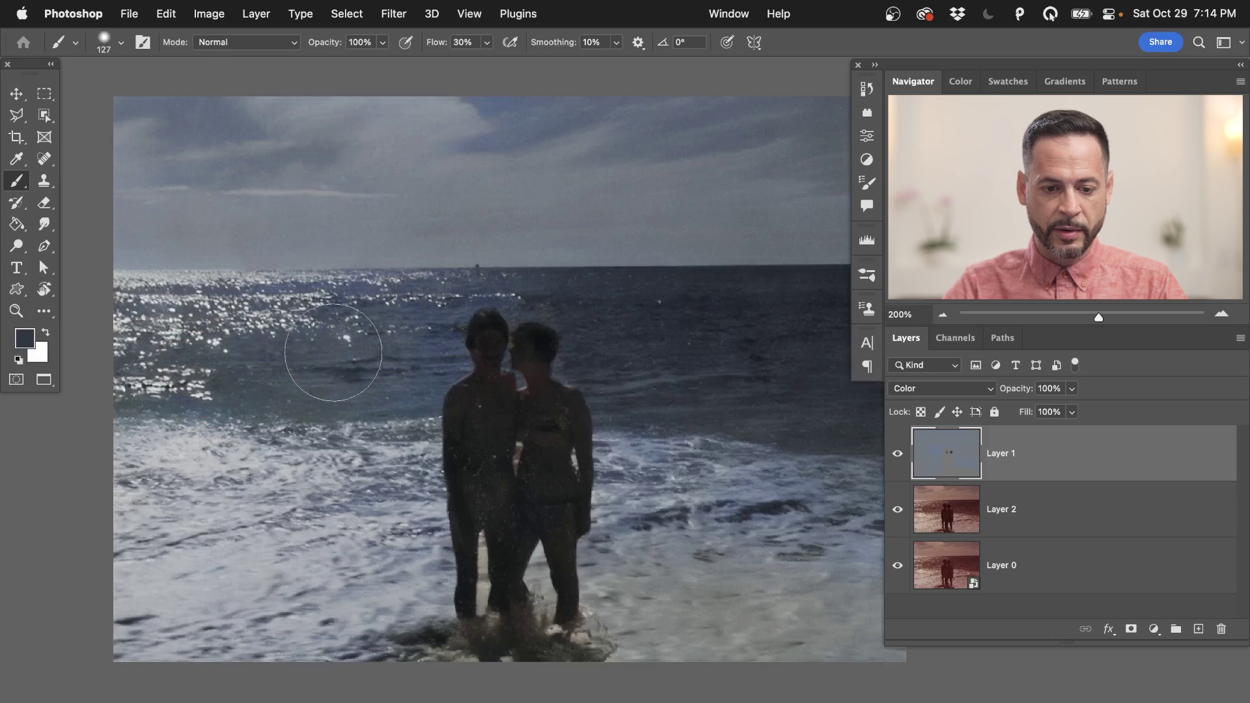
{"action": "mouse_move", "coordinate": [433, 358]}
{"action": "left_mouse_down"}
{"action": "mouse_move", "coordinate": [413, 301]}
{"action": "mouse_move", "coordinate": [480, 279]}
{"action": "mouse_move", "coordinate": [495, 300]}
{"action": "mouse_move", "coordinate": [468, 297]}
{"action": "left_mouse_up"}
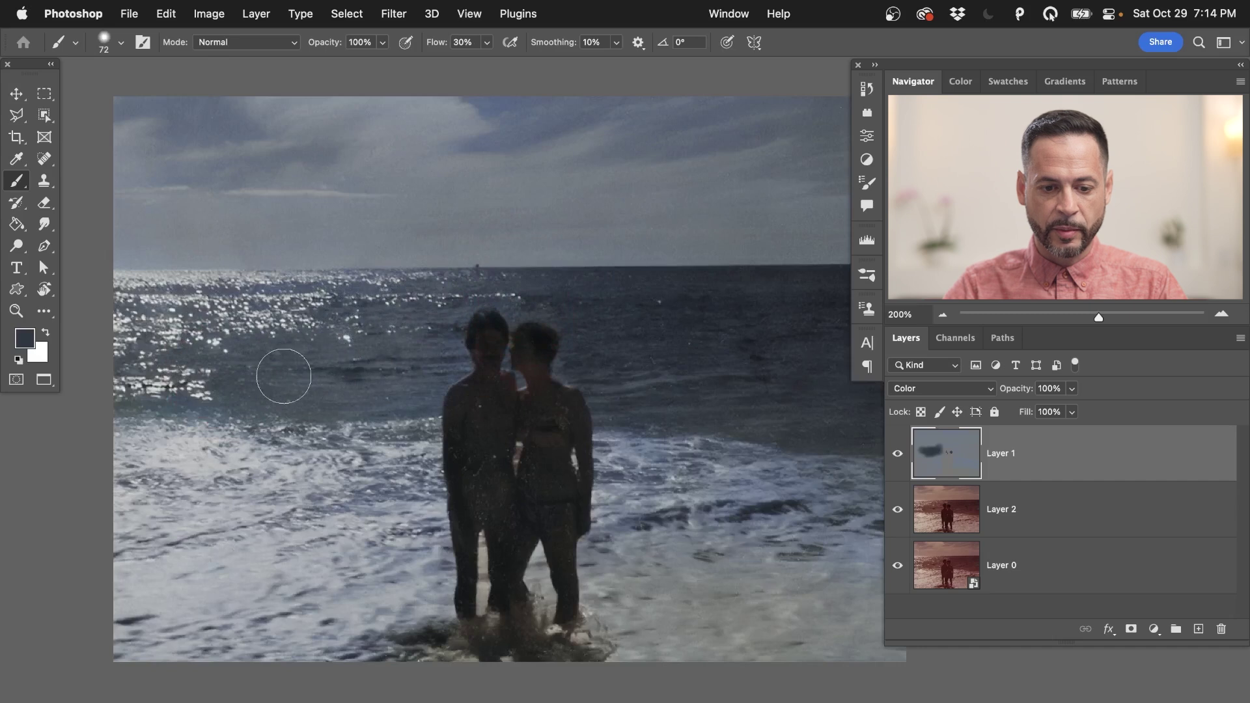
{"action": "left_click", "coordinate": [419, 403], "text": "alt"}
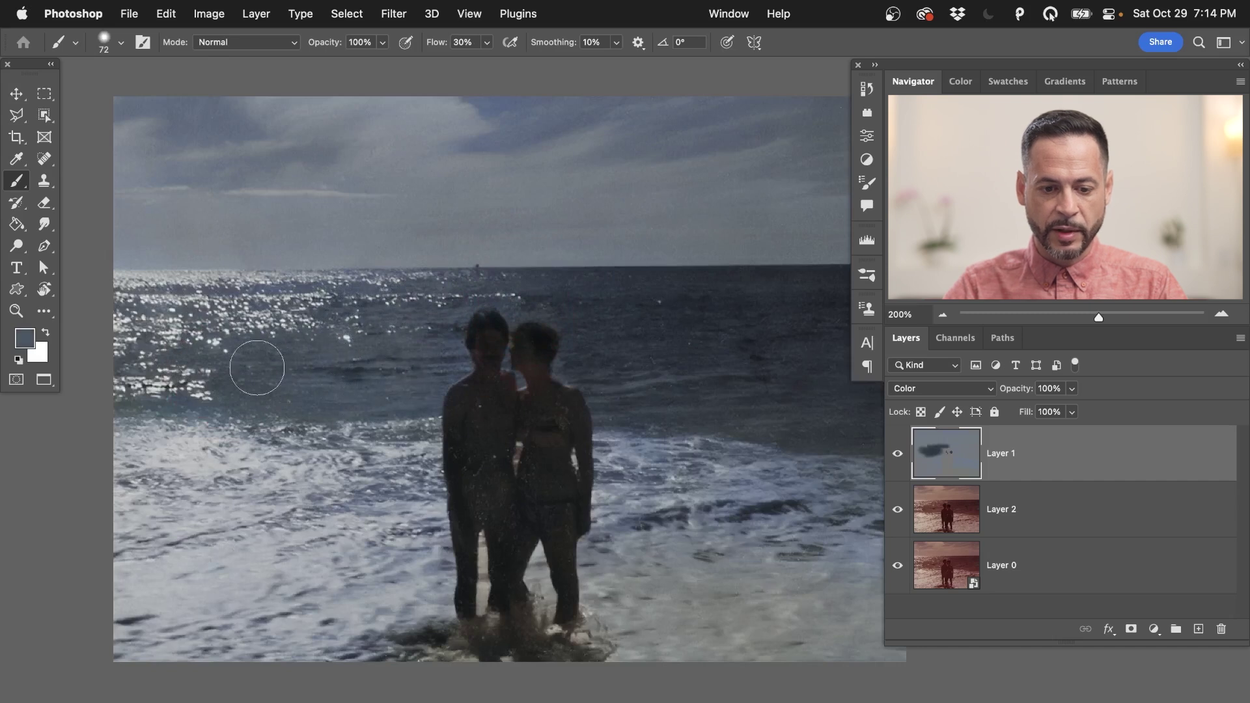
{"action": "mouse_move", "coordinate": [386, 337]}
{"action": "left_mouse_down"}
{"action": "mouse_move", "coordinate": [390, 298]}
{"action": "mouse_move", "coordinate": [351, 309]}
{"action": "left_mouse_up"}
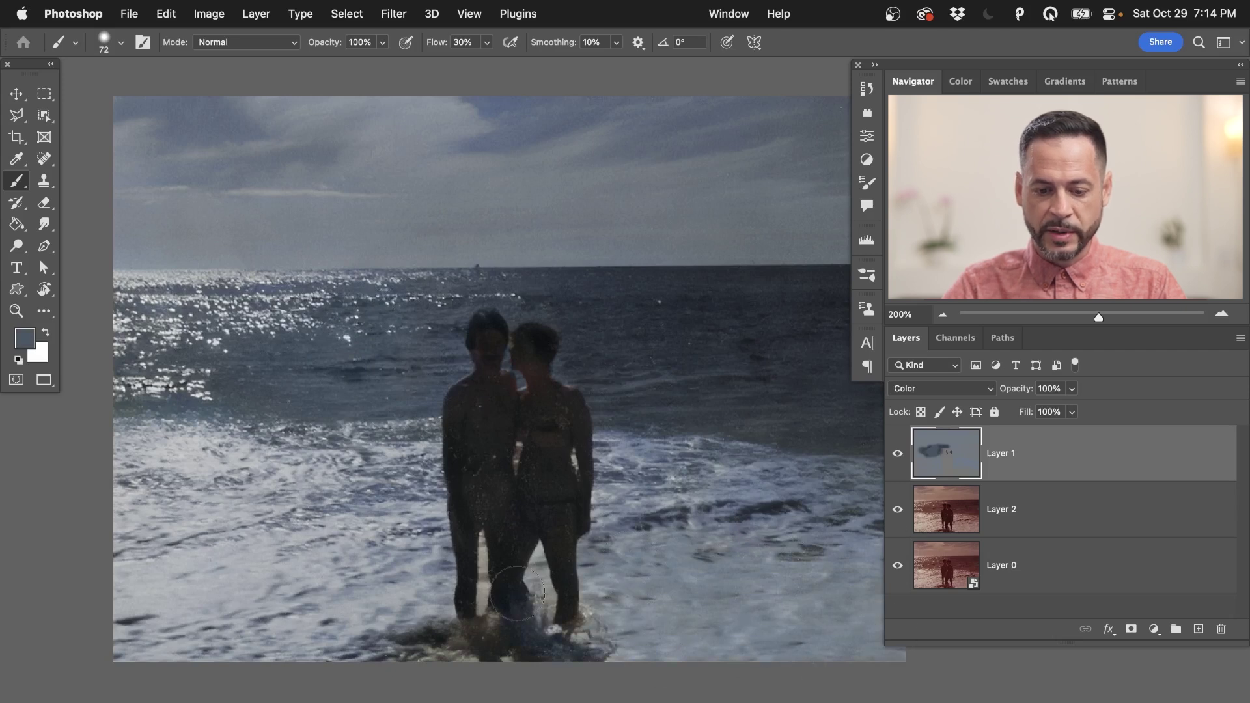
Paint blue-grey between the couple's legs, then toggle Layer 1 to compare
{"action": "mouse_move", "coordinate": [517, 592]}
{"action": "left_mouse_down"}
{"action": "mouse_move", "coordinate": [541, 578]}
{"action": "mouse_move", "coordinate": [485, 582]}
{"action": "mouse_move", "coordinate": [476, 553]}
{"action": "left_mouse_up"}
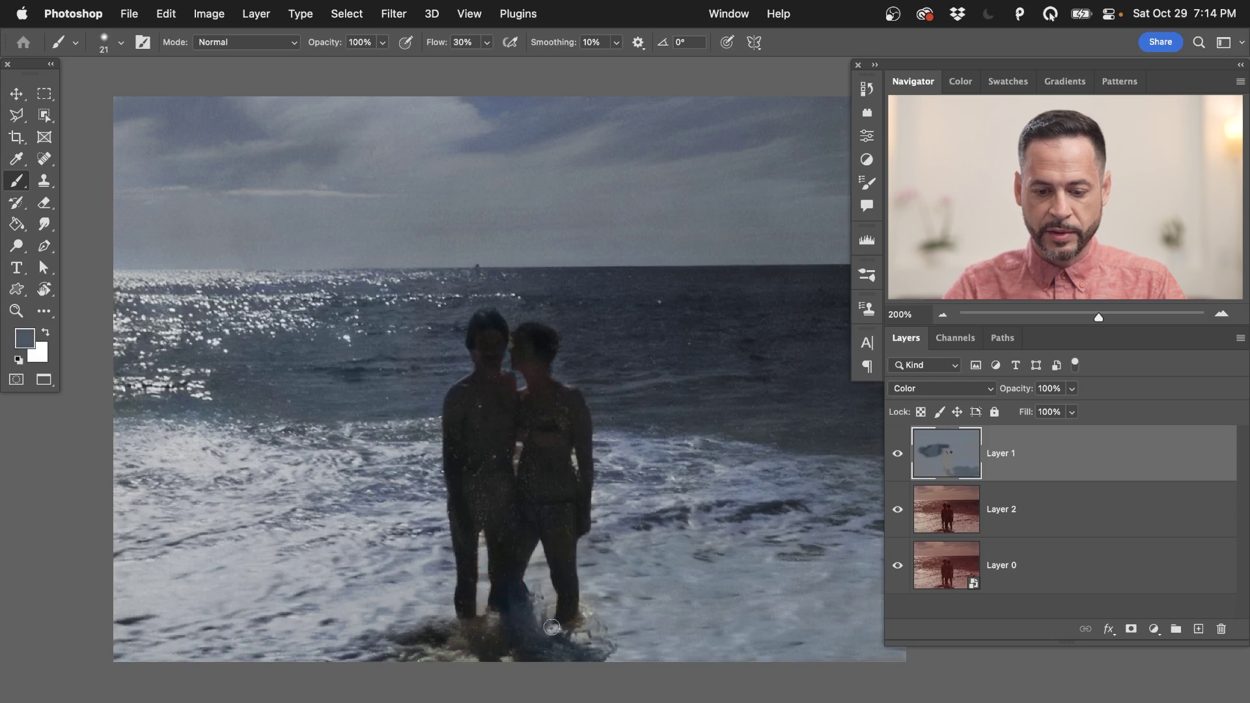
{"action": "left_click", "coordinate": [492, 638], "text": "alt"}
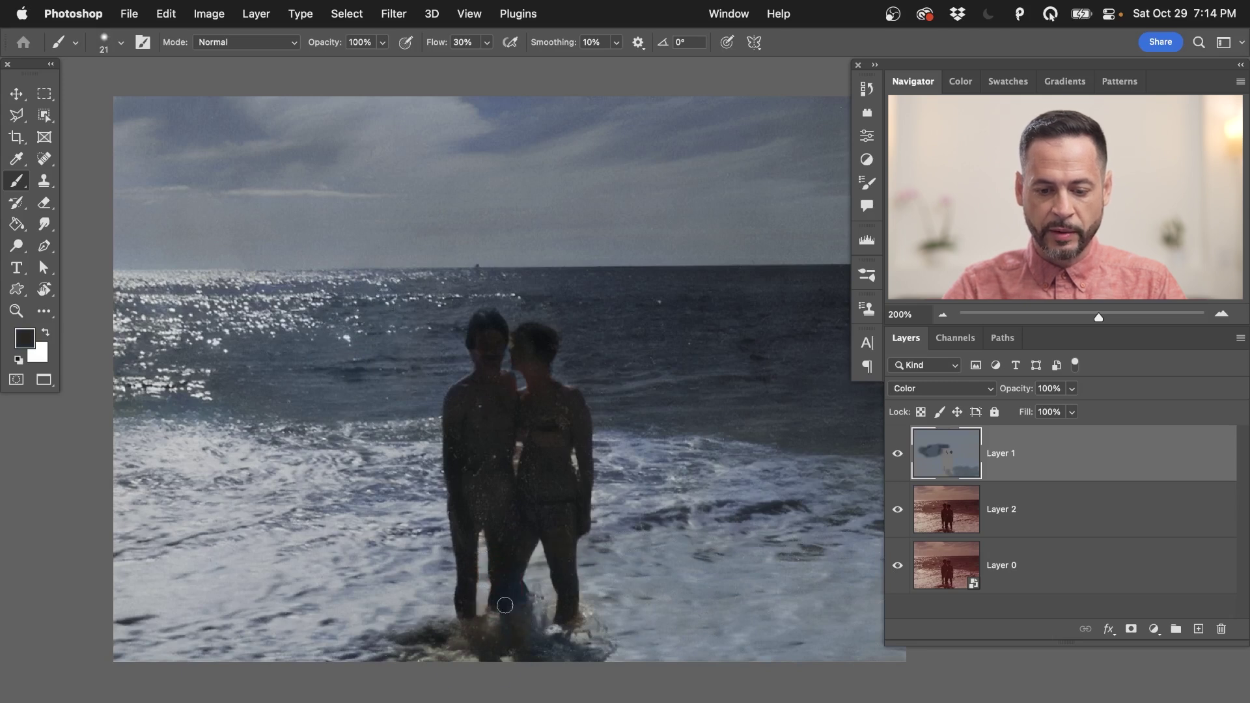
{"action": "left_click", "coordinate": [906, 472]}
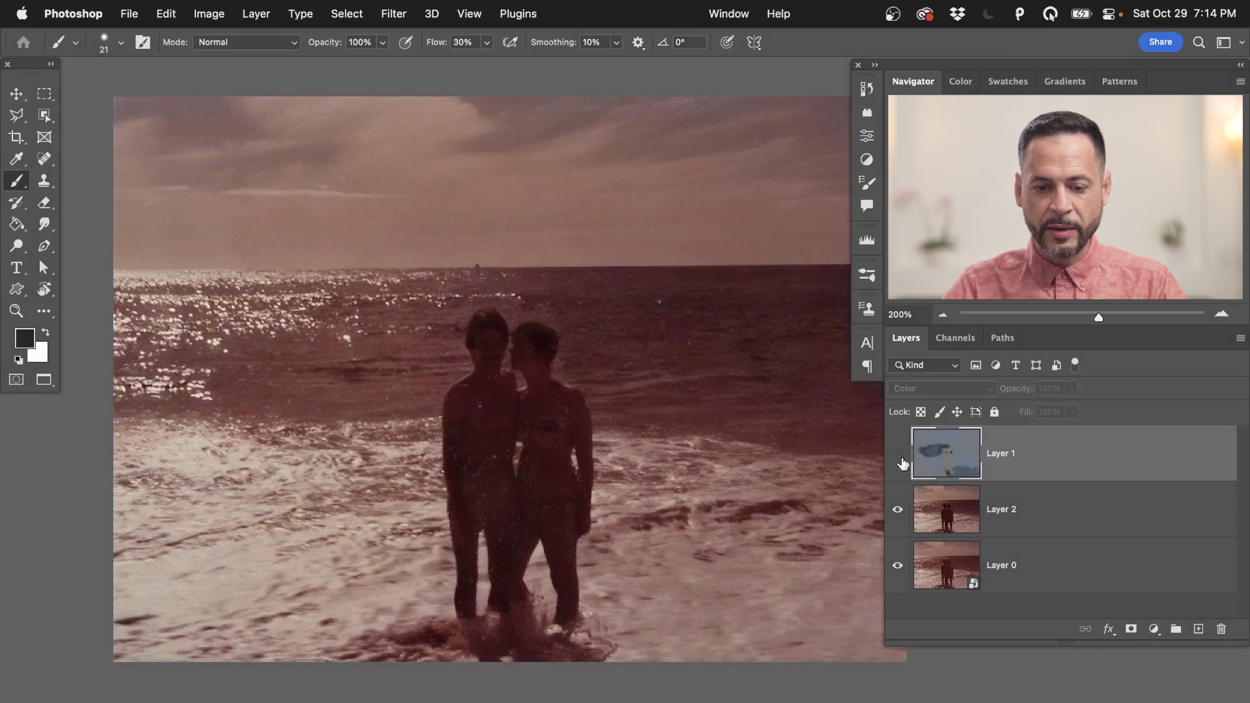
{"action": "left_click", "coordinate": [904, 467]}
Keep Layer 1 in Color blend mode and set its opacity to 81%
{"action": "left_click", "coordinate": [904, 466]}
{"action": "left_click", "coordinate": [902, 464]}
{"action": "left_click", "coordinate": [902, 463]}
{"action": "left_click", "coordinate": [902, 464]}
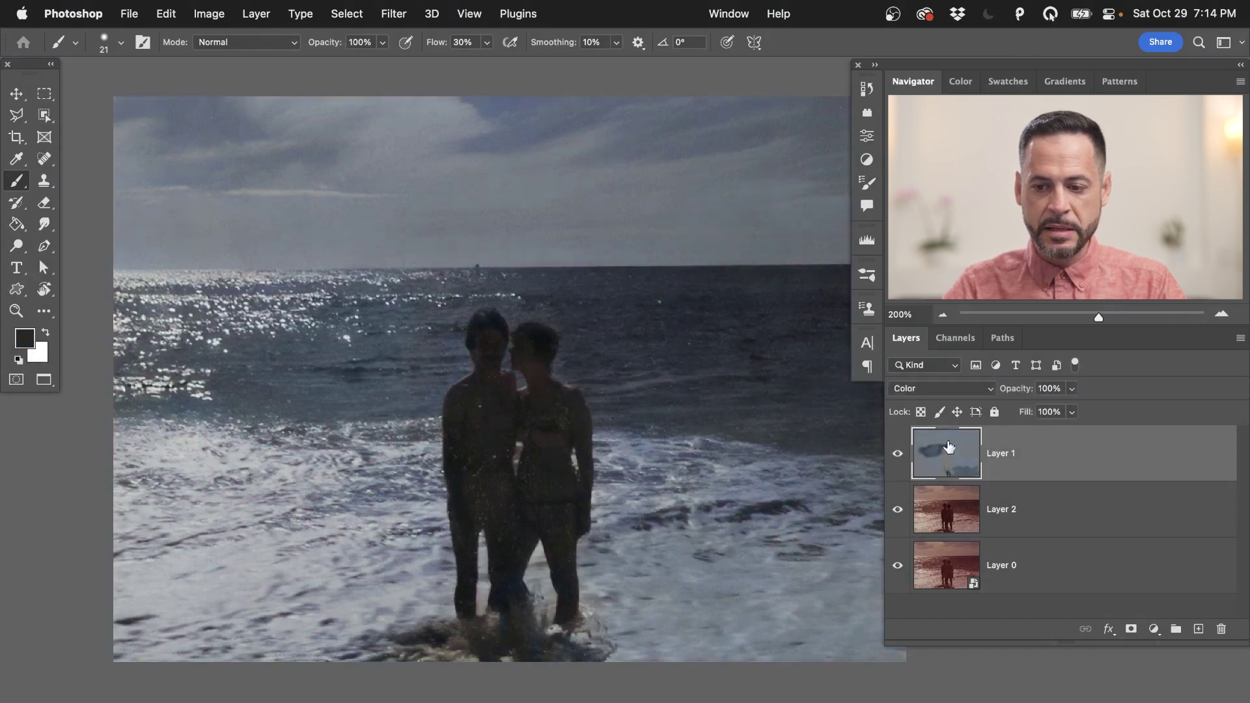
{"action": "left_click_drag", "start_coordinate": [1020, 391], "coordinate": [1007, 390]}
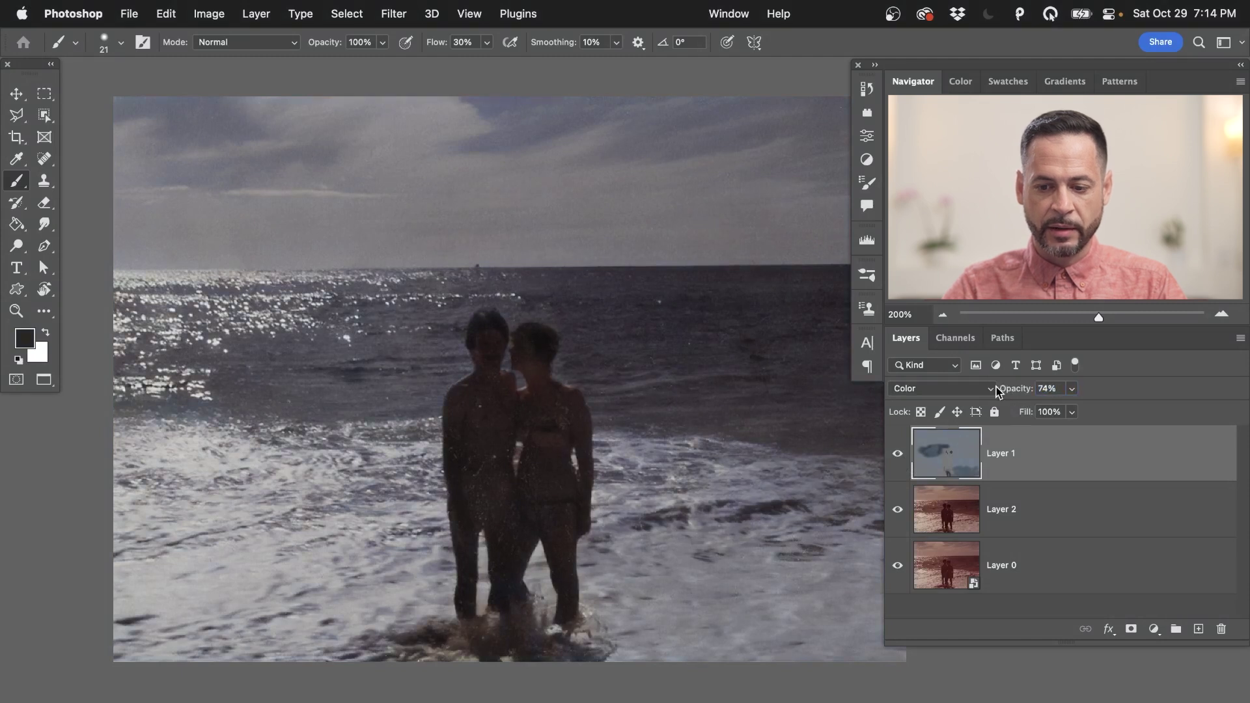
{"action": "left_click", "coordinate": [990, 389]}
{"action": "left_click", "coordinate": [1021, 394]}
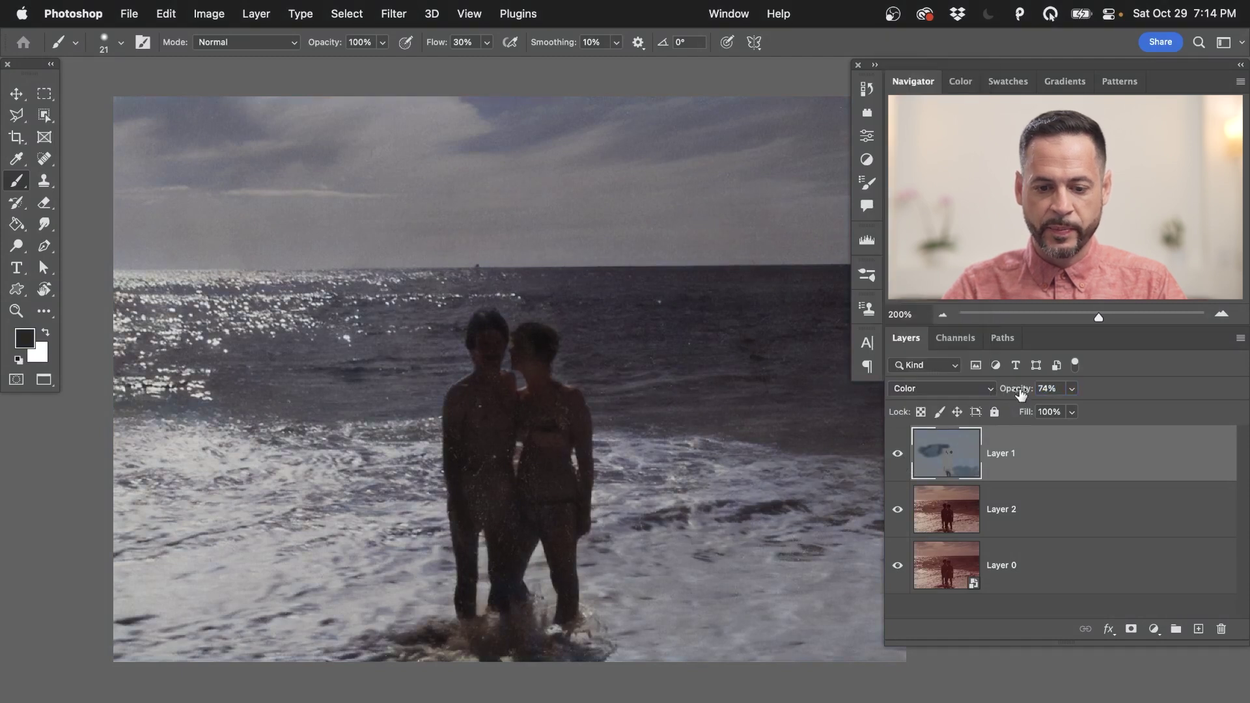
{"action": "scroll", "coordinate": [625, 362], "scroll_direction": "right", "scroll_amount": 1}
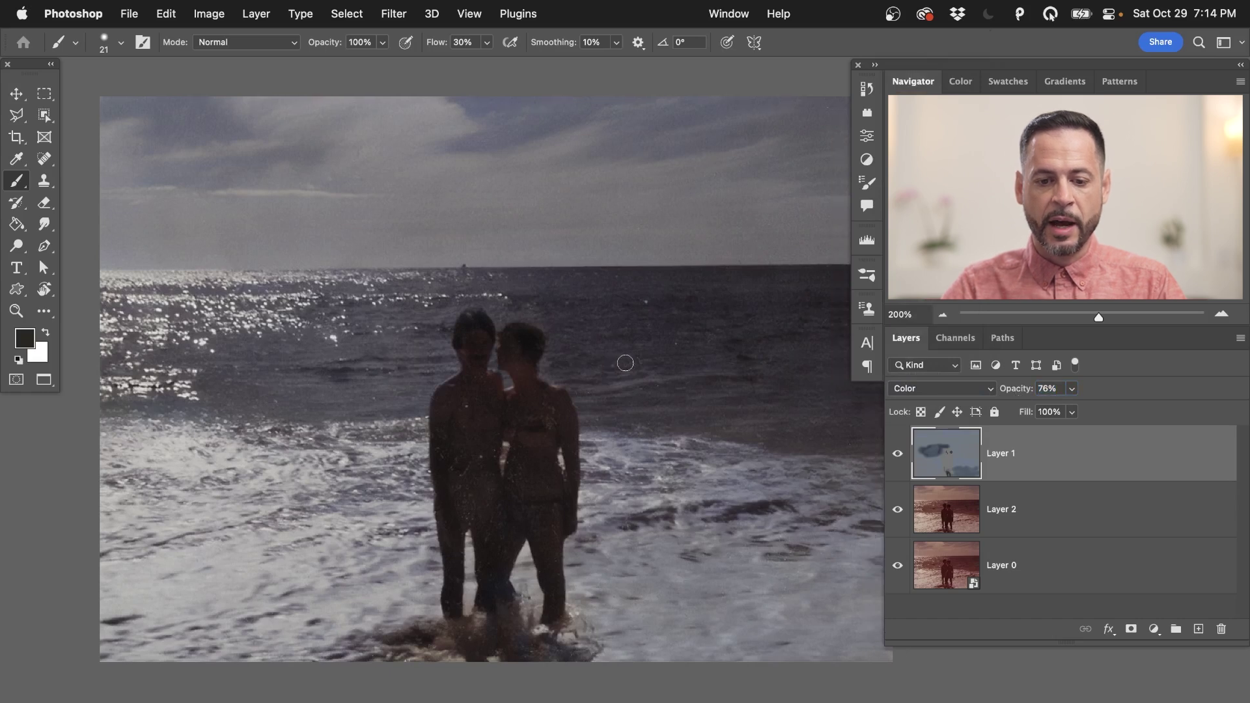
{"action": "left_click_drag", "start_coordinate": [1015, 393], "coordinate": [1031, 392]}
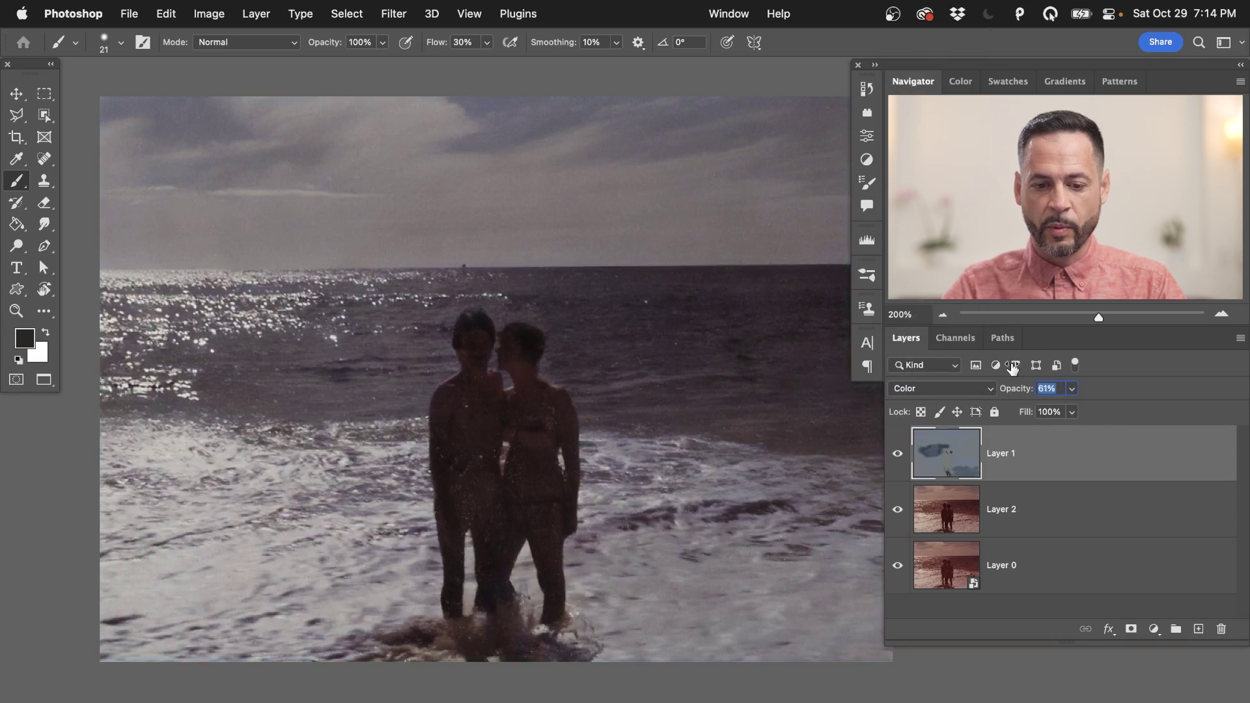
Toggle Layer 1 off and on to compare the tint, leaving it visible
{"action": "left_click", "coordinate": [904, 455]}
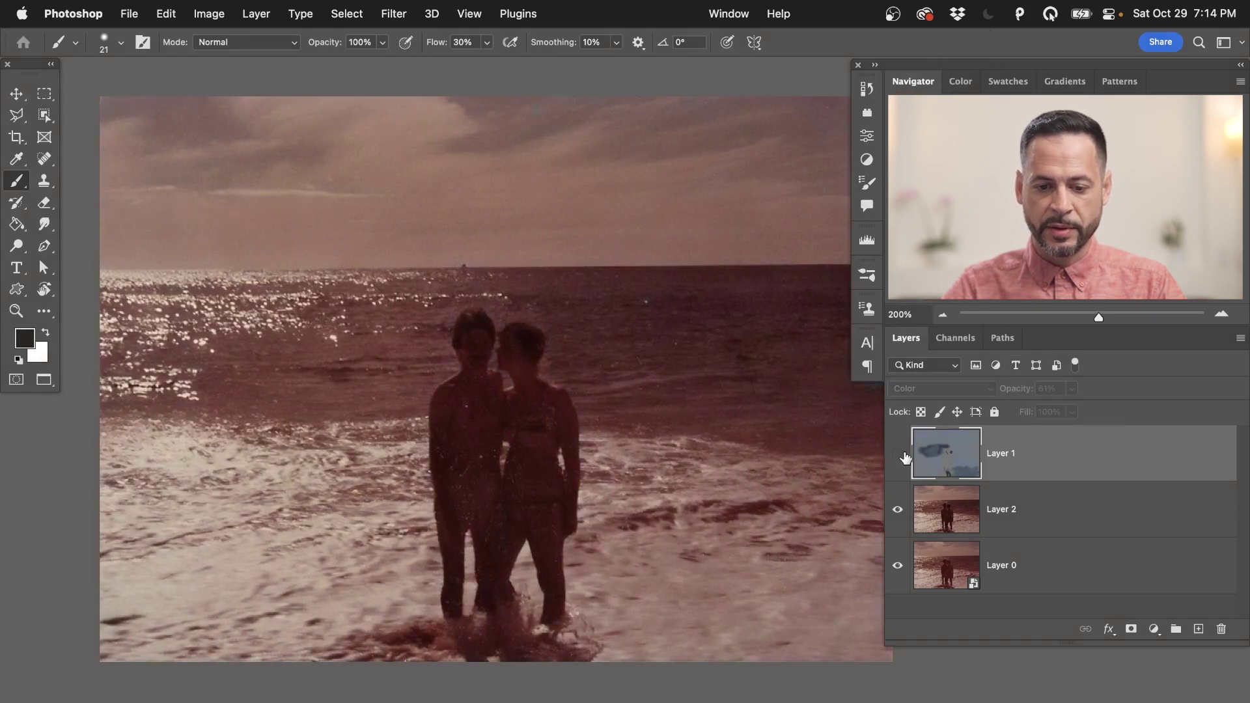
{"action": "left_click", "coordinate": [903, 455]}
{"action": "left_click", "coordinate": [904, 455]}
{"action": "left_click", "coordinate": [904, 455]}
{"action": "left_click", "coordinate": [904, 455]}
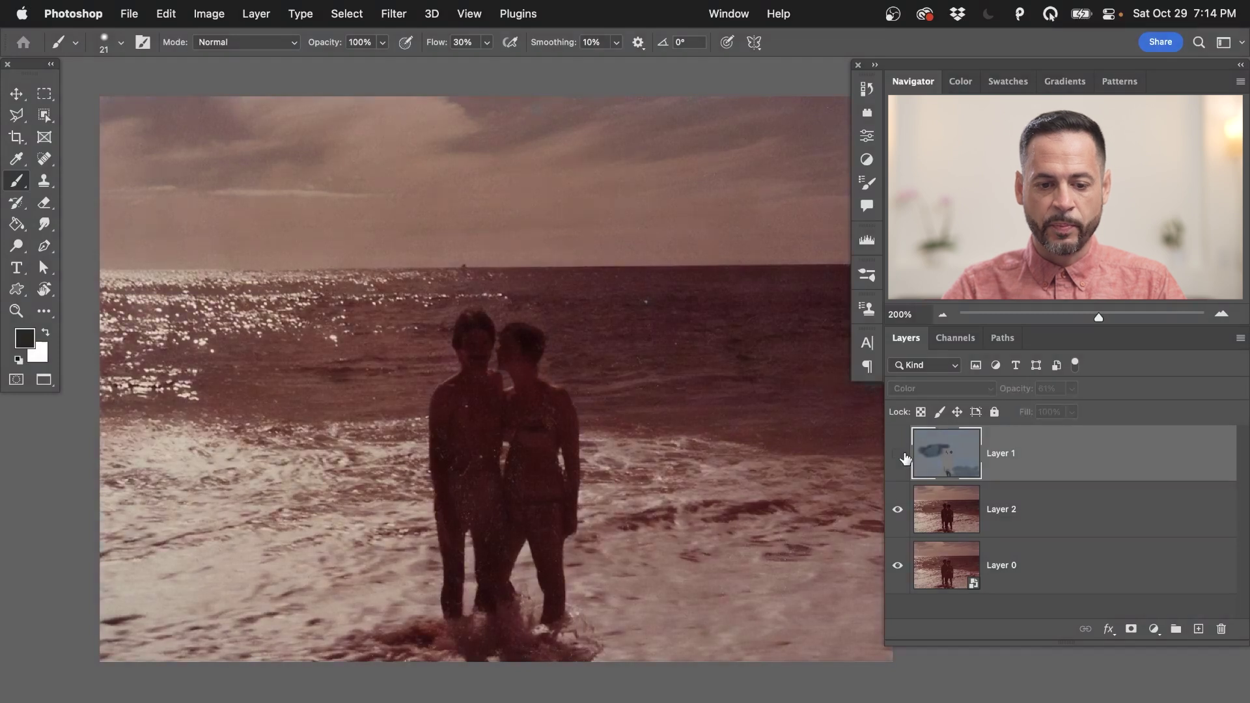
{"action": "left_click", "coordinate": [904, 455]}
{"action": "left_click", "coordinate": [904, 455]}
{"action": "left_click", "coordinate": [904, 455]}
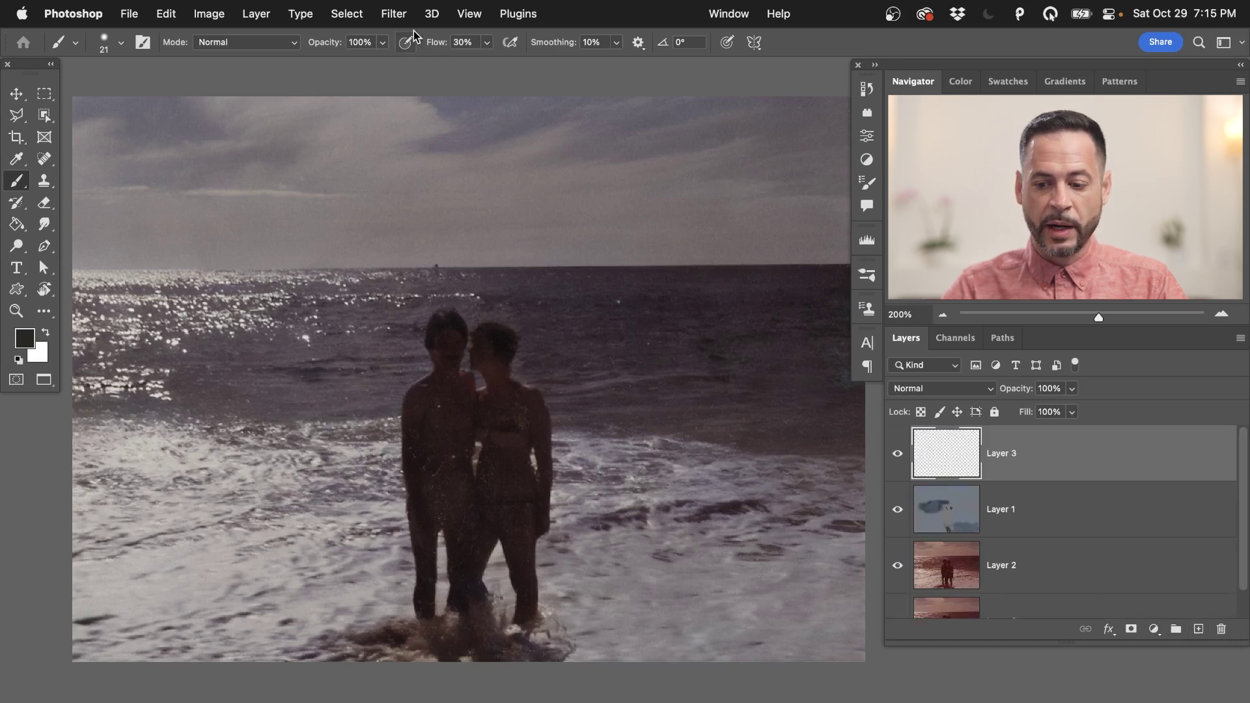
Open the Image menu
{"action": "left_click", "coordinate": [209, 14]}
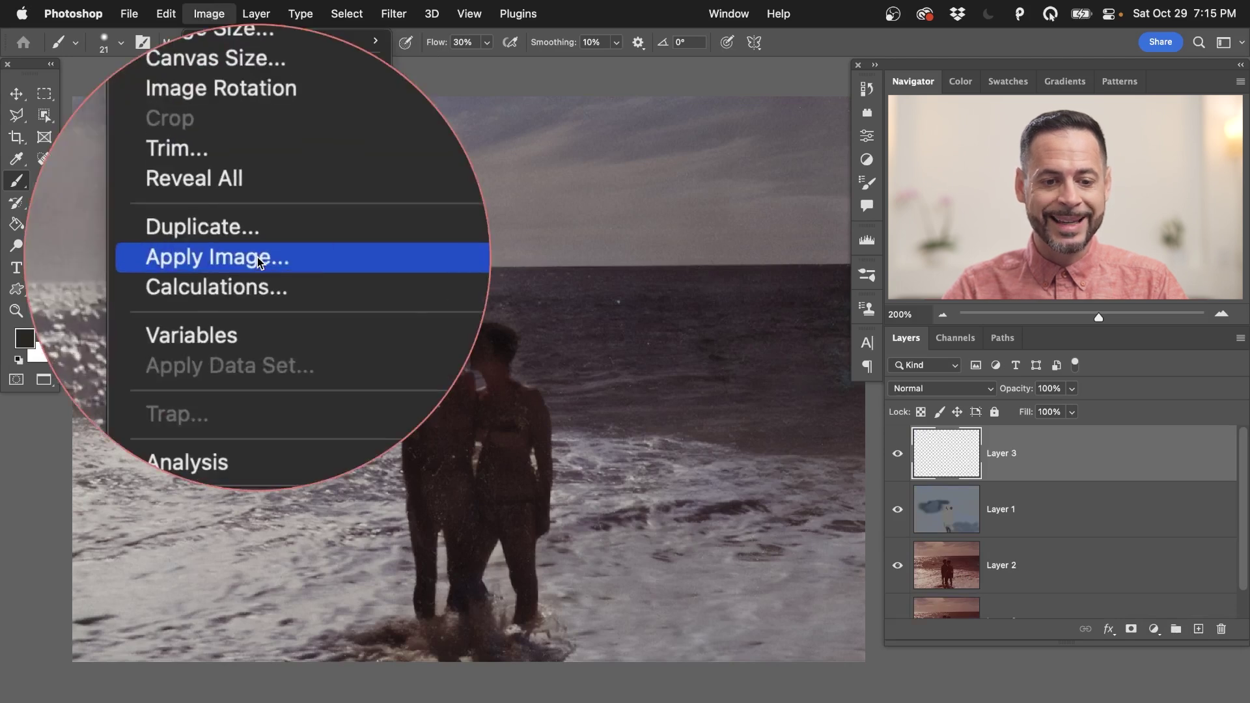
Use Apply Image in Multiply mode to put a merged copy on Layer 3 as a Smart Object
{"action": "left_click", "coordinate": [258, 258]}
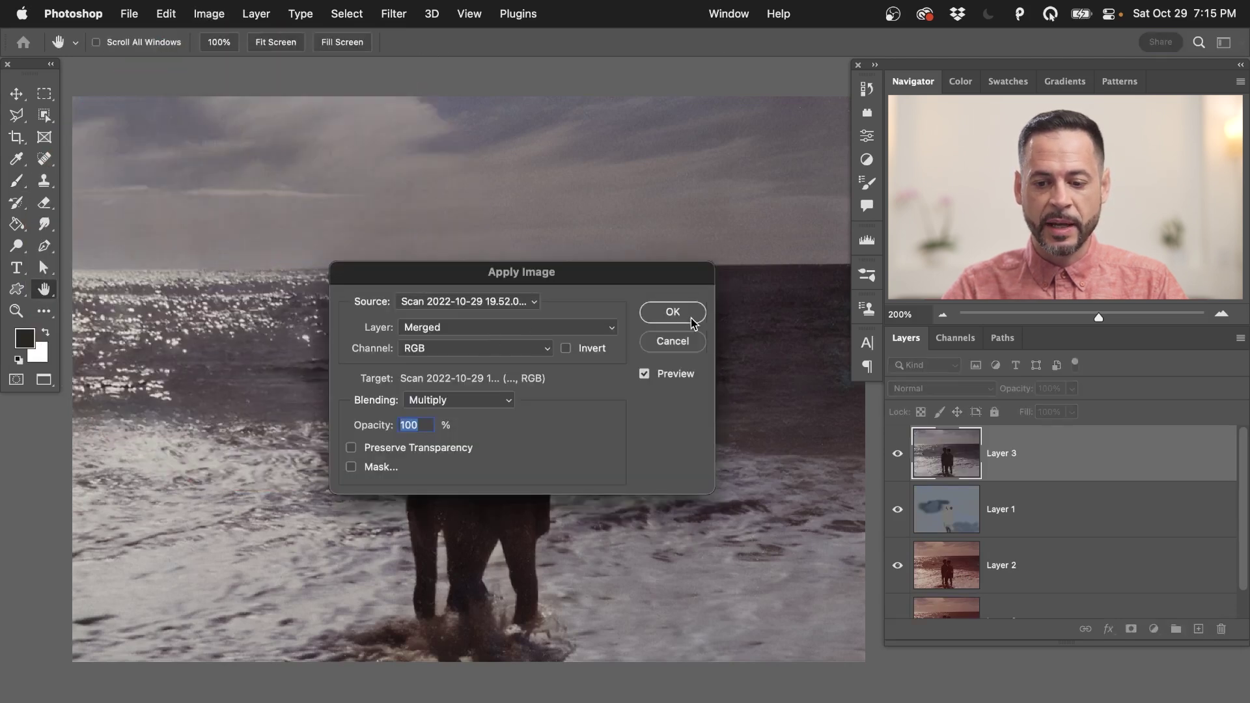
{"action": "left_click", "coordinate": [692, 319]}
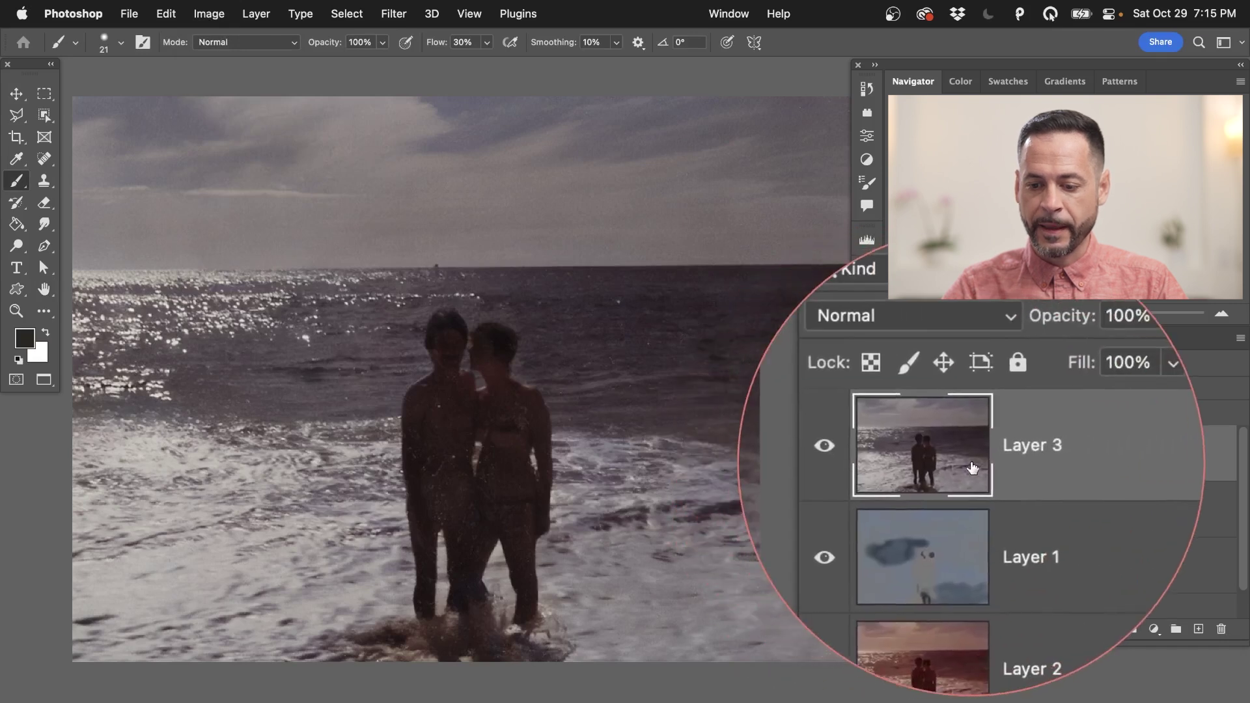
{"action": "right_click", "coordinate": [1038, 458]}
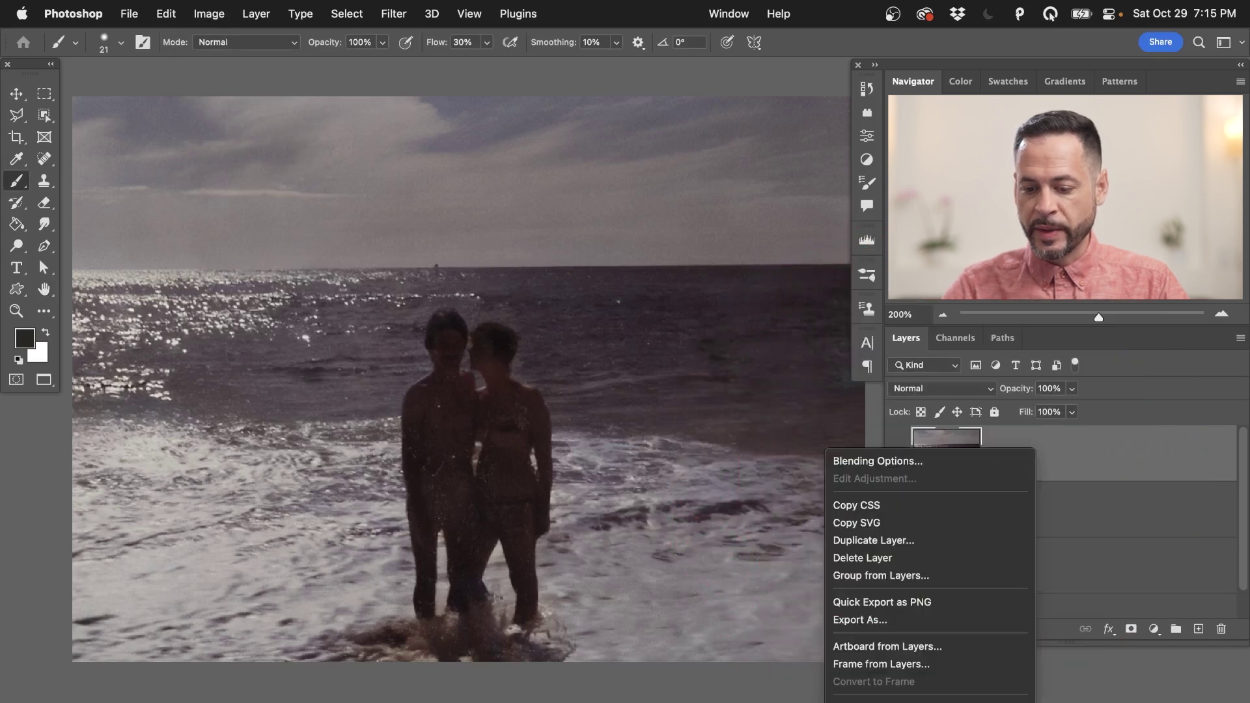
{"action": "key", "text": "Escape"}
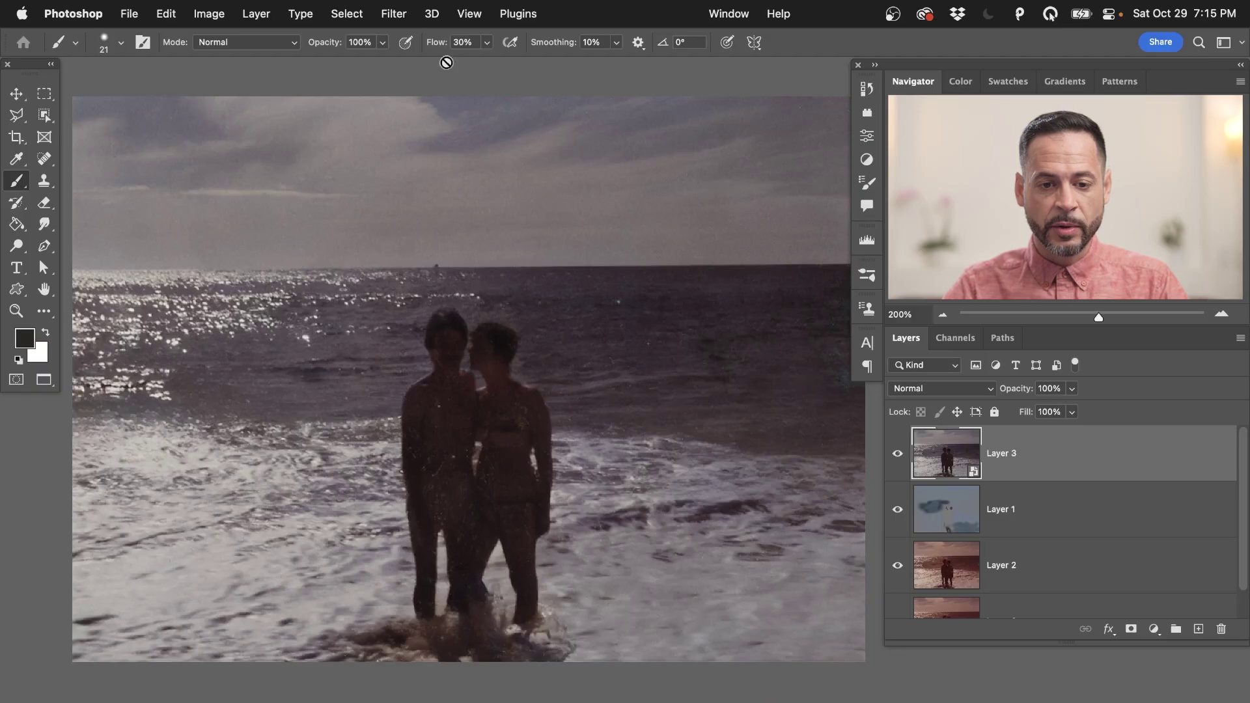
{"action": "left_click", "coordinate": [398, 24]}
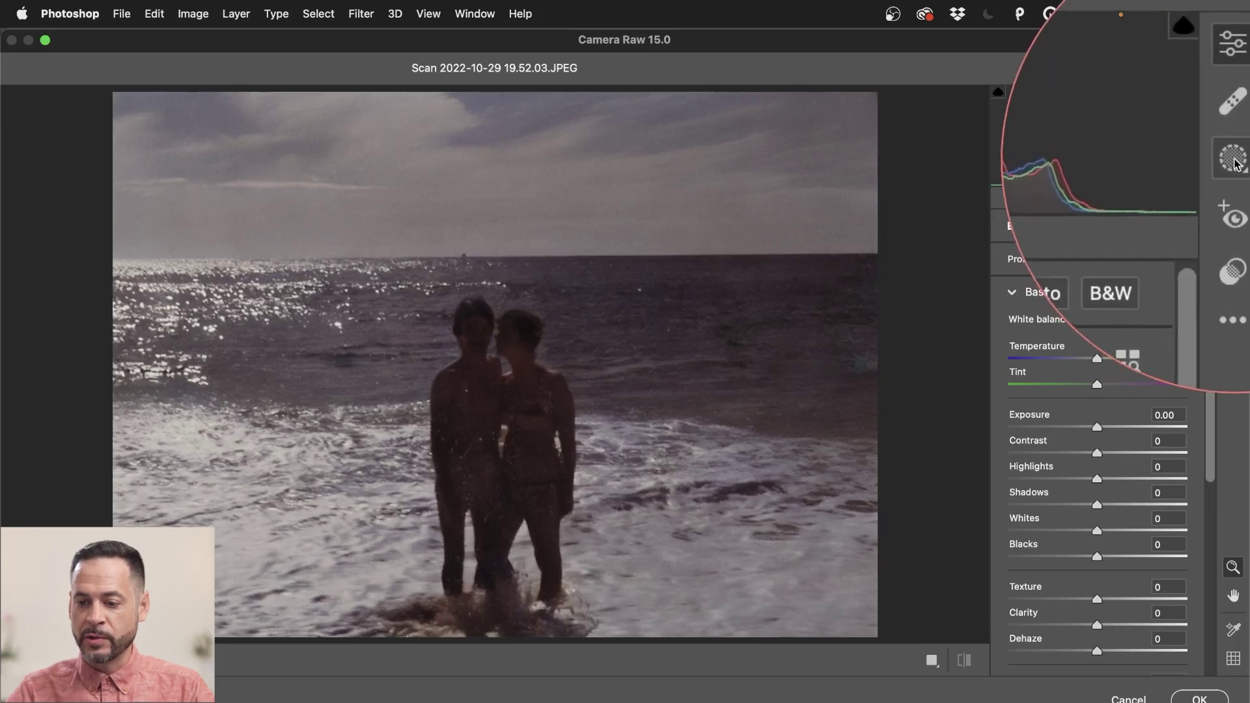
In Camera Raw Masking, create a Background mask with Exposure +0.25 and Highlights -41
{"action": "left_click", "coordinate": [1233, 159]}
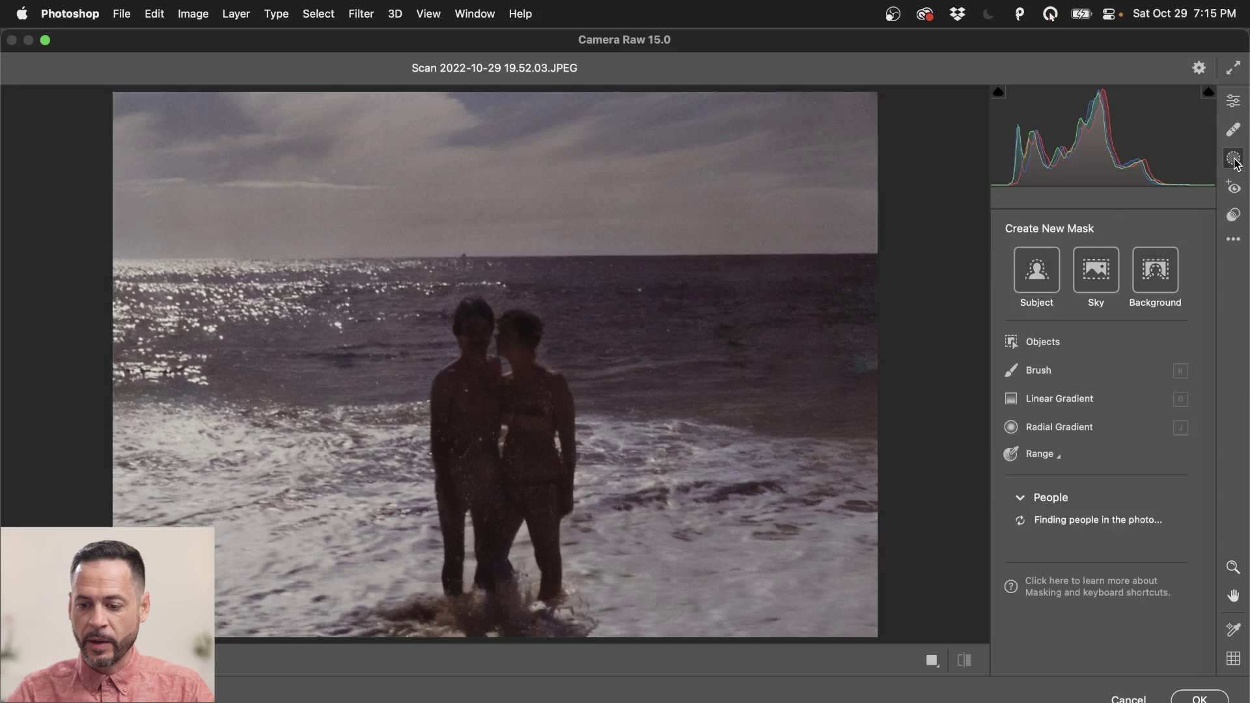
{"action": "left_click", "coordinate": [1146, 279]}
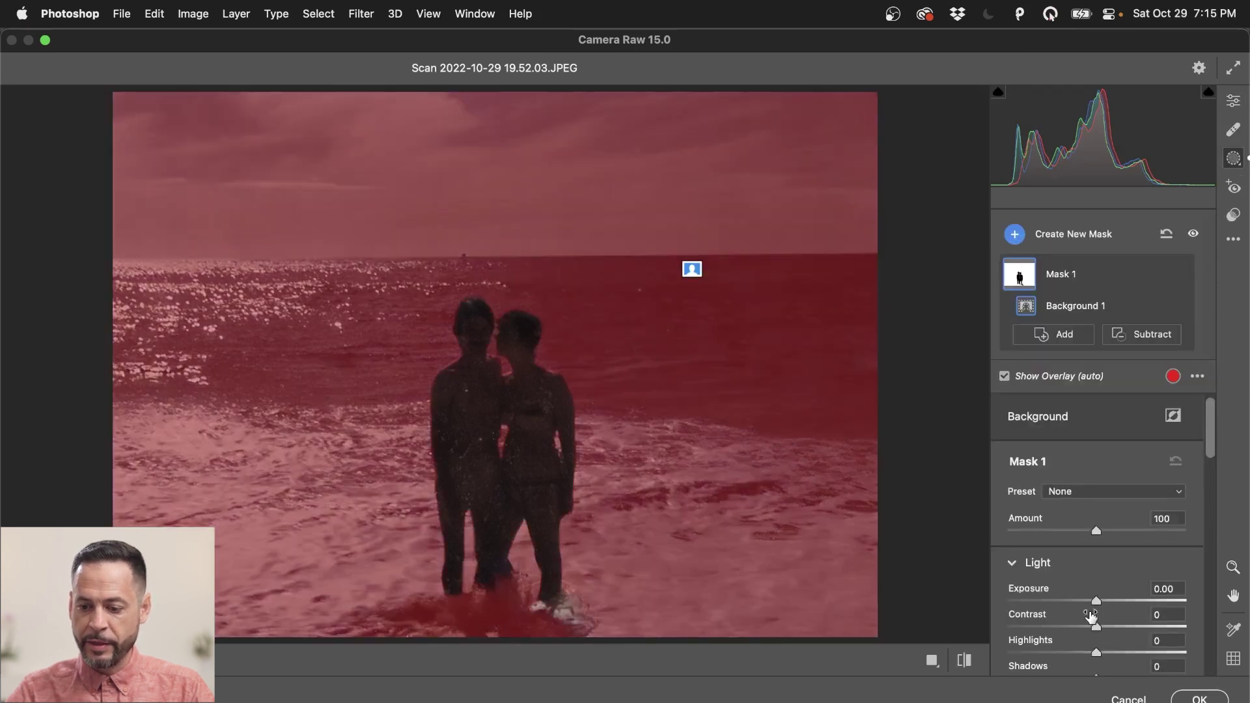
{"action": "mouse_move", "coordinate": [1103, 605]}
{"action": "left_mouse_down"}
{"action": "mouse_move", "coordinate": [1088, 603]}
{"action": "mouse_move", "coordinate": [1104, 603]}
{"action": "left_mouse_up"}
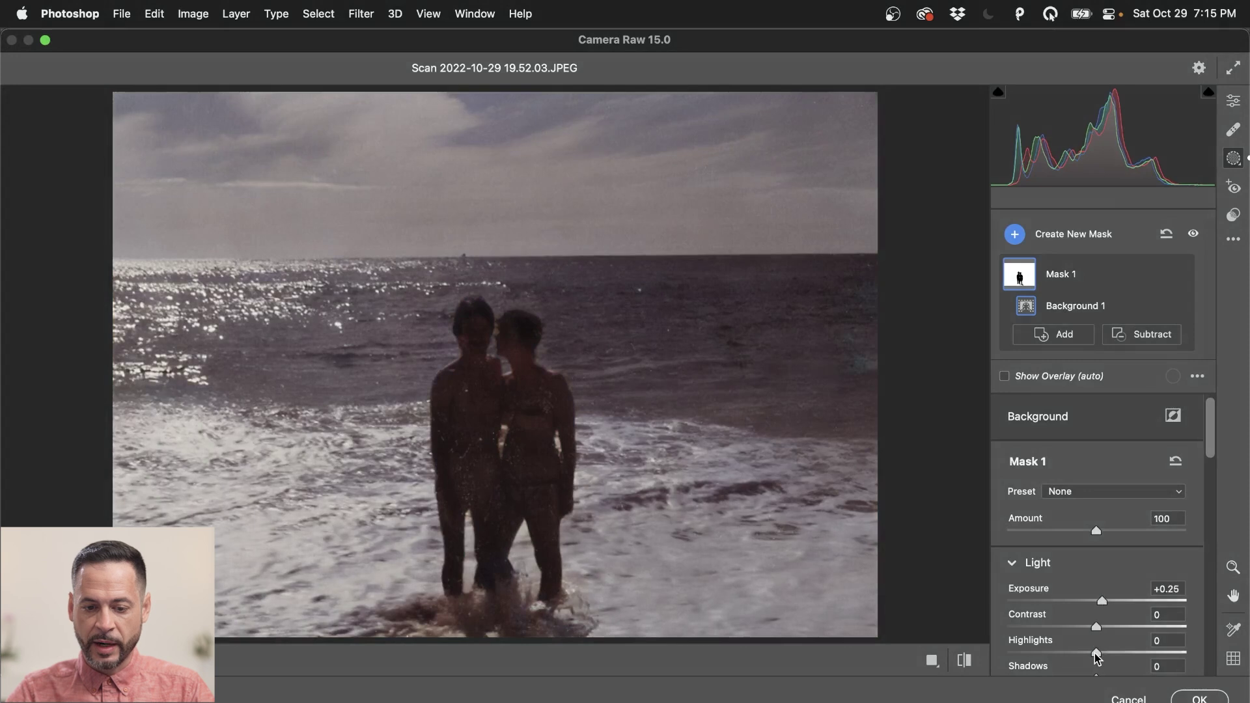
{"action": "left_click_drag", "start_coordinate": [1098, 658], "coordinate": [1060, 647]}
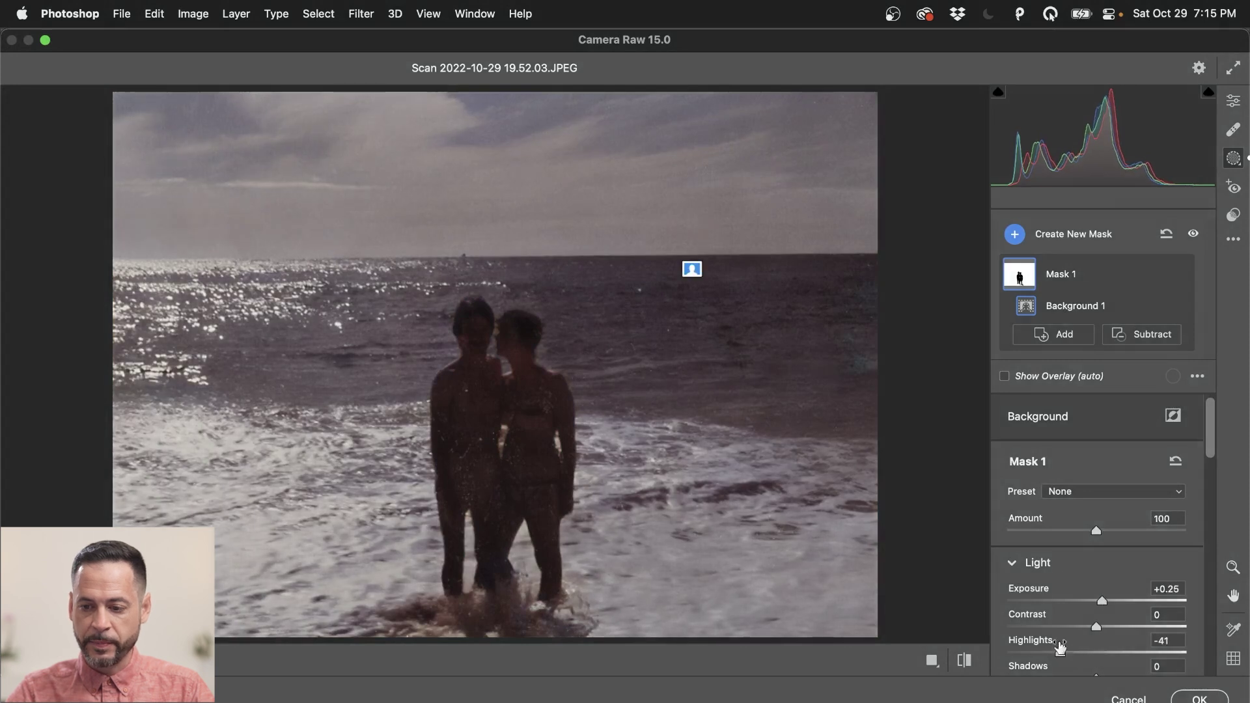
{"action": "left_click", "coordinate": [1048, 241]}
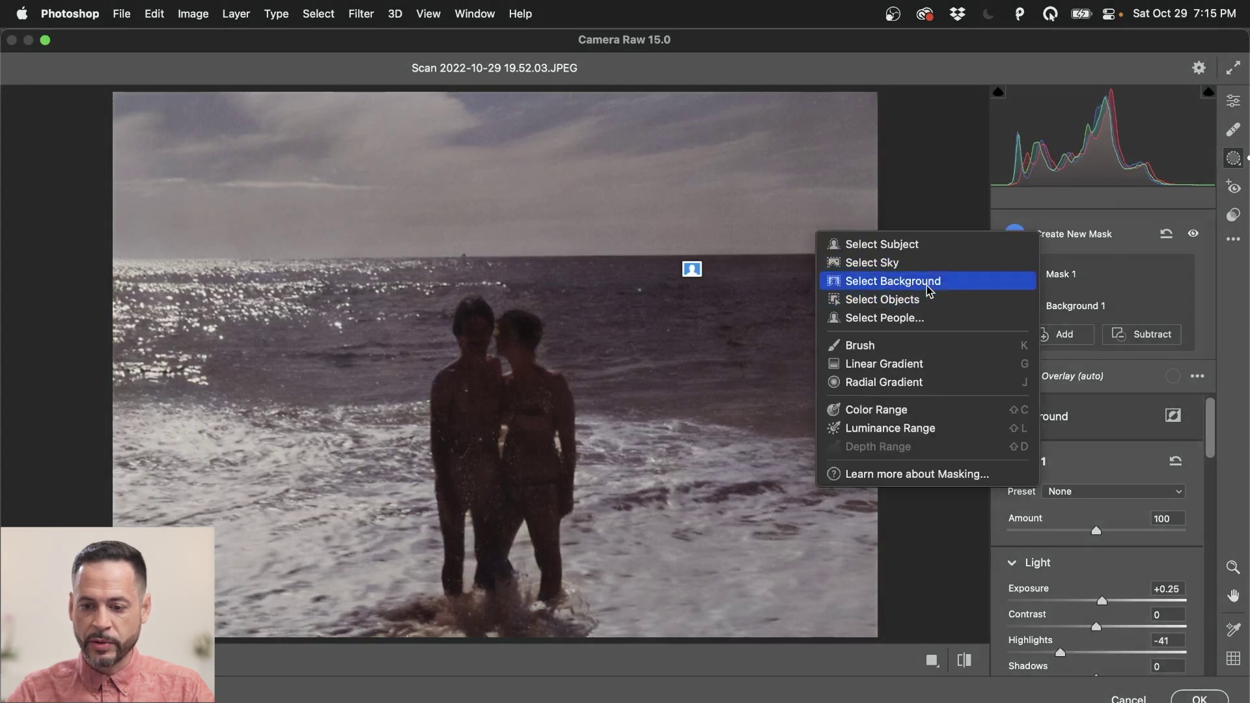
{"action": "left_click", "coordinate": [883, 299]}
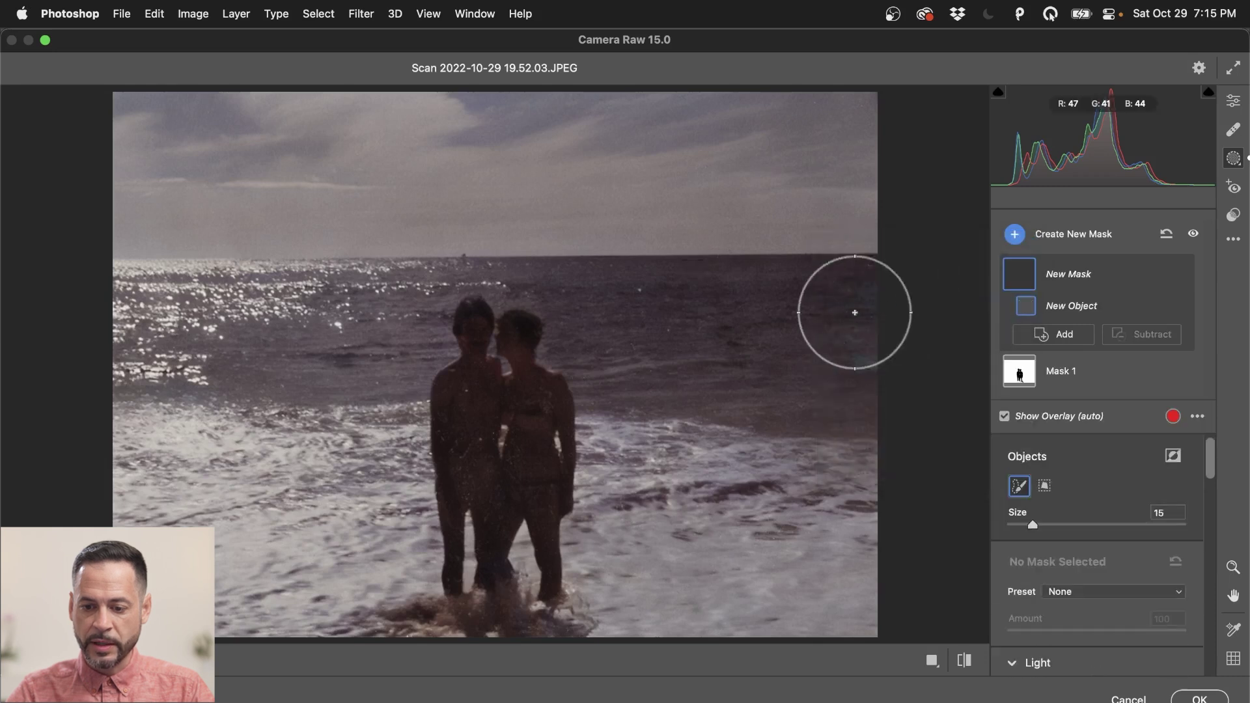
{"action": "left_click", "coordinate": [520, 426]}
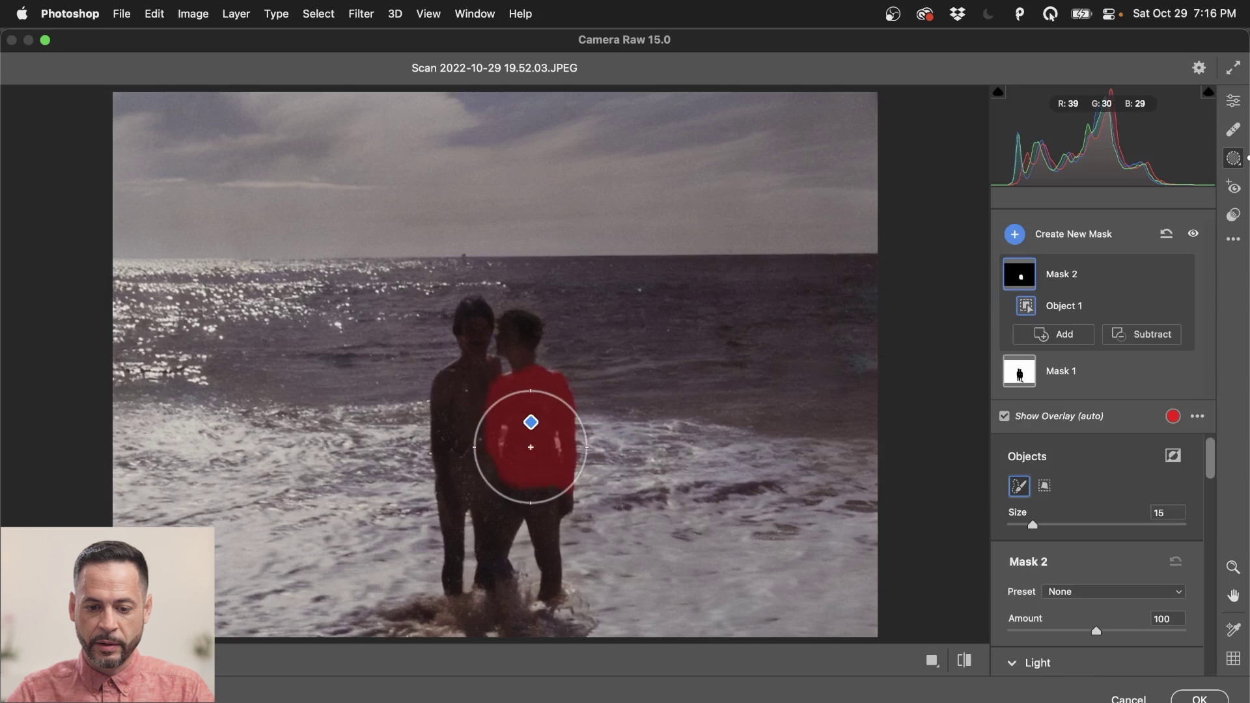
{"action": "left_click", "coordinate": [480, 404]}
{"action": "left_click", "coordinate": [494, 327]}
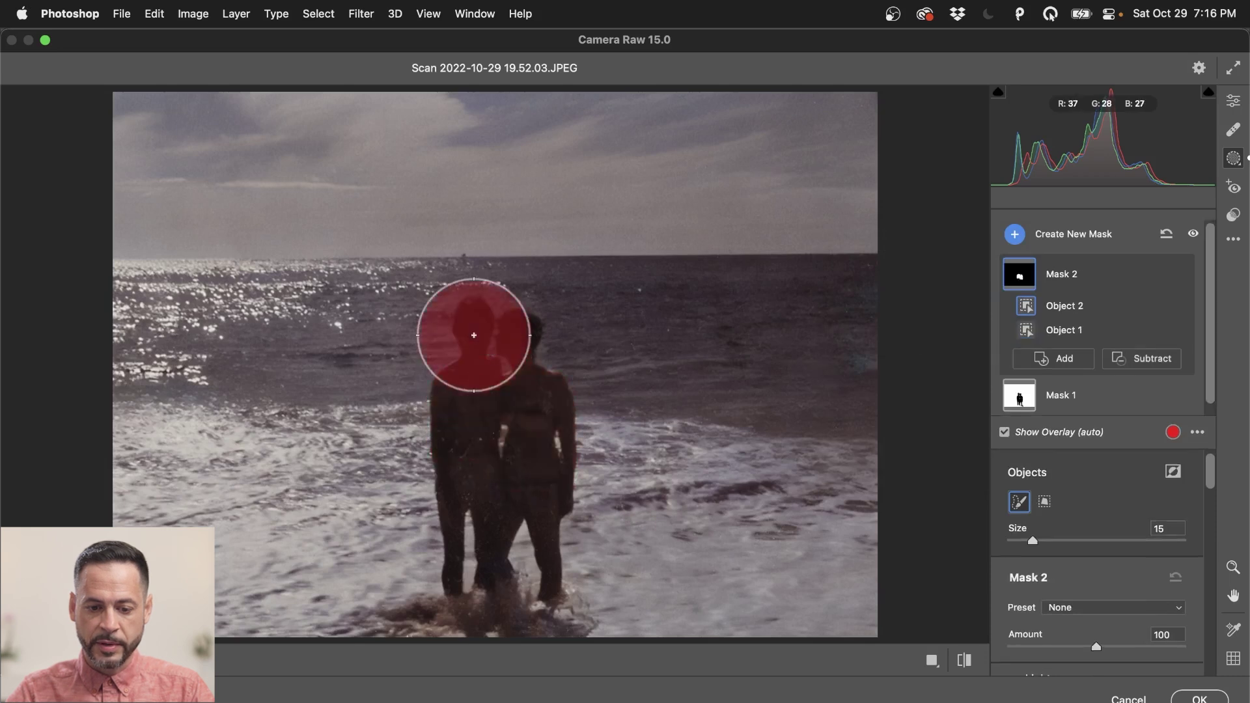
{"action": "left_click", "coordinate": [483, 488]}
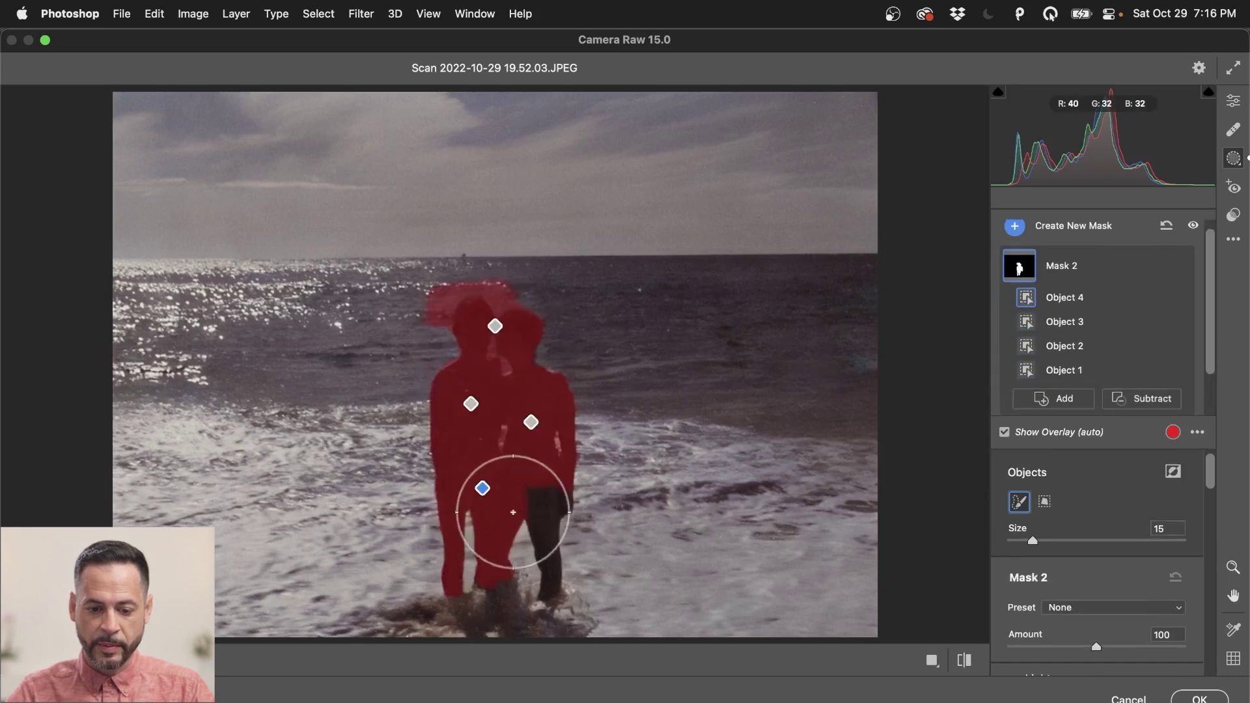
{"action": "left_click", "coordinate": [536, 481]}
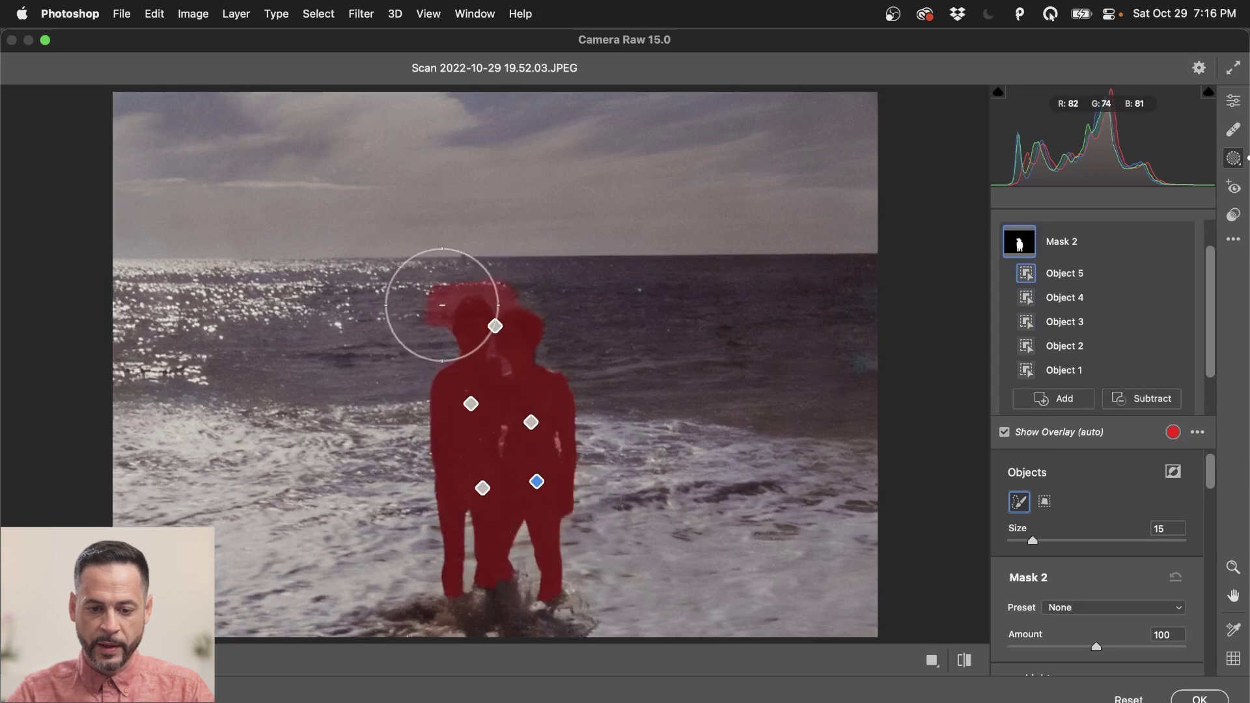
{"action": "left_click", "coordinate": [429, 297], "text": "alt"}
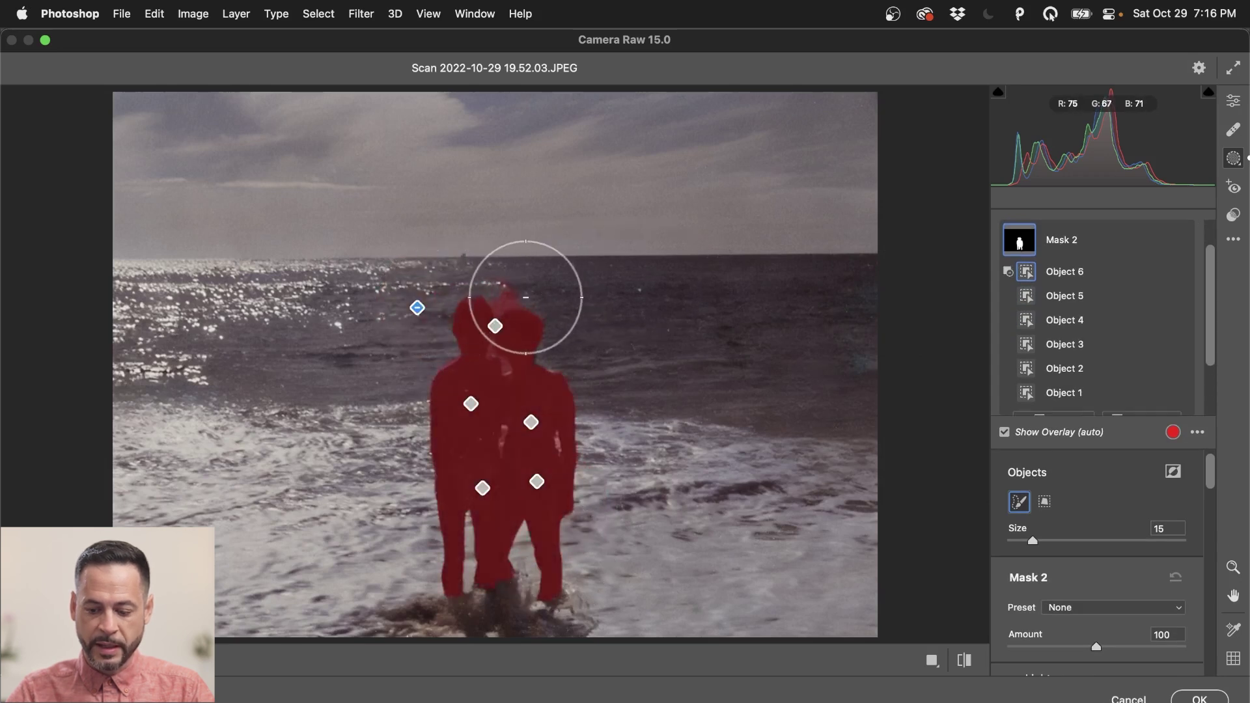
{"action": "key", "text": "bracketleft"}
{"action": "key", "text": "bracketleft"}
{"action": "key", "text": "bracketleft"}
{"action": "key", "text": "bracketleft"}
{"action": "key", "text": "bracketleft"}
{"action": "key", "text": "bracketleft"}
{"action": "key", "text": "bracketleft"}
{"action": "key", "text": "bracketleft"}
{"action": "left_click", "coordinate": [519, 297]}
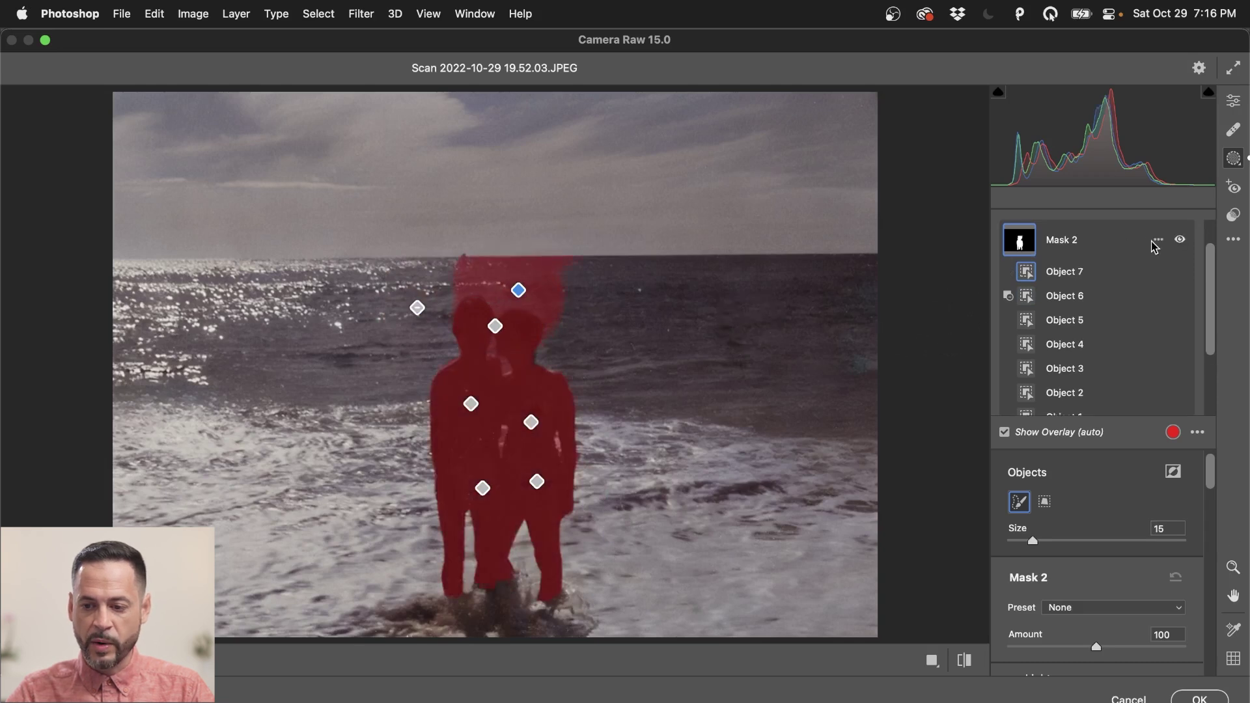
{"action": "left_click", "coordinate": [1155, 240]}
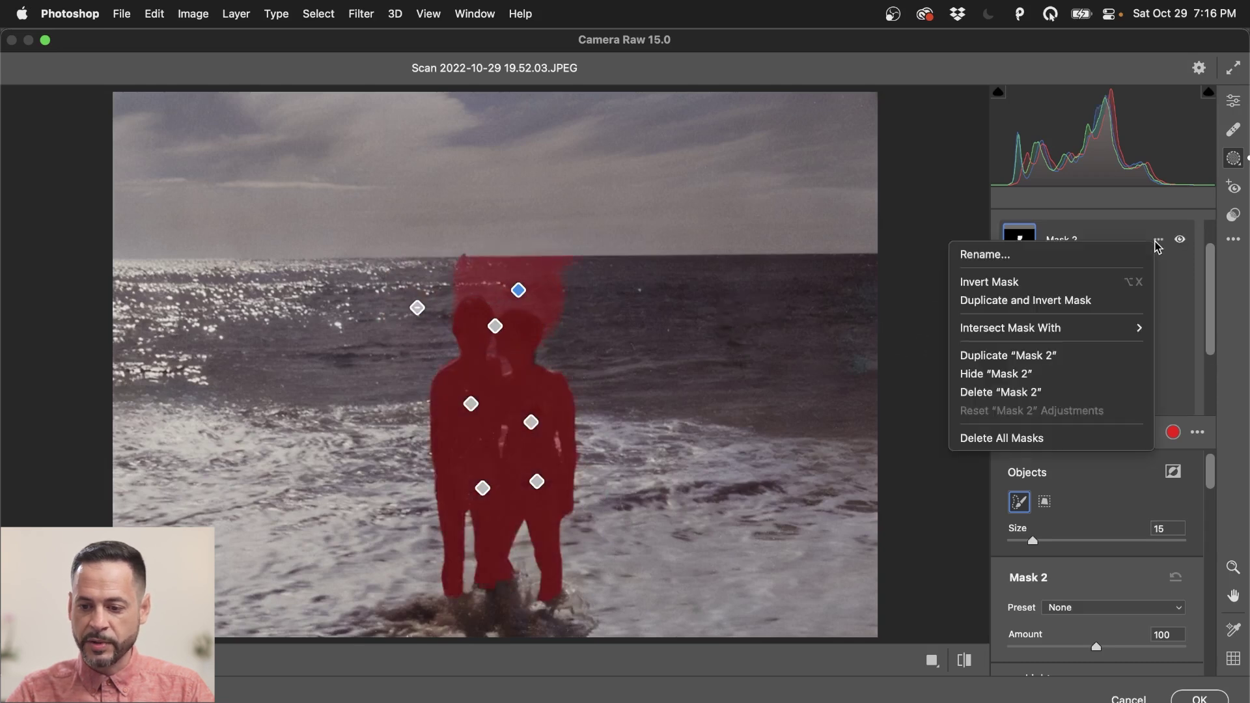
{"action": "left_click", "coordinate": [1038, 392]}
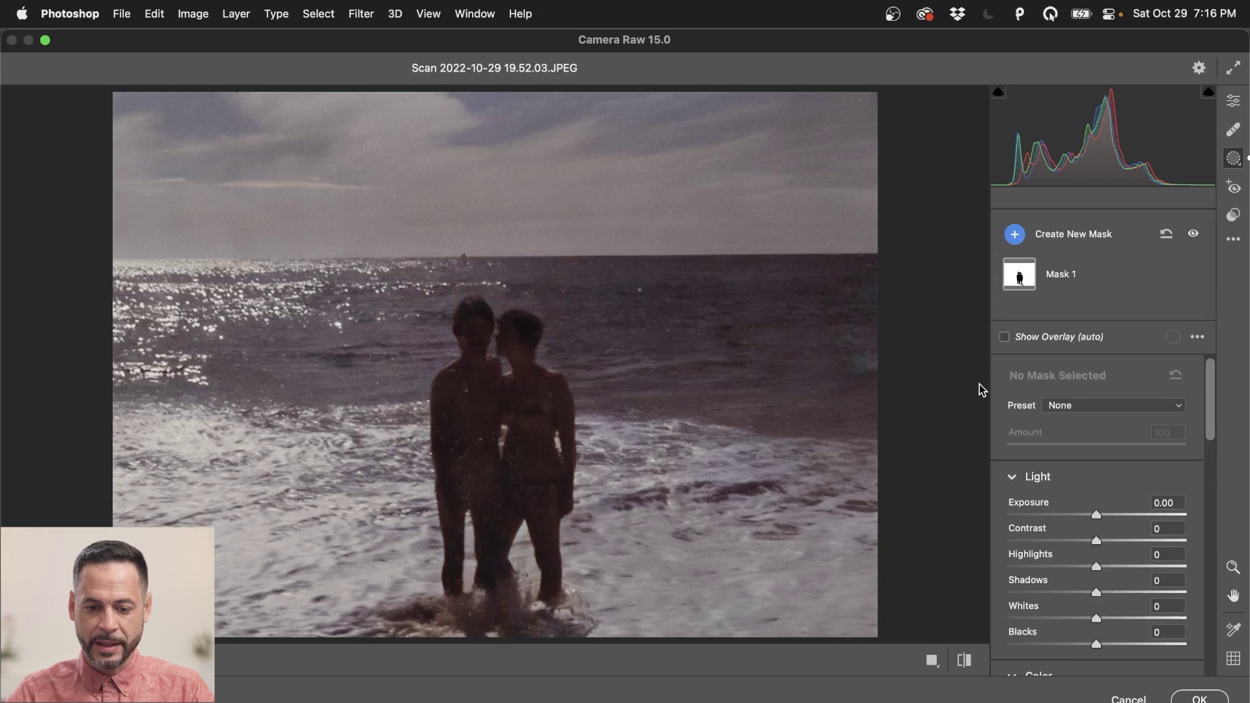
Mask the couple with Select Subject: Exposure +0.70, Contrast +48, Highlights +59, Shadows +20, Whites -11, then OK
{"action": "left_click", "coordinate": [1044, 236]}
{"action": "left_click", "coordinate": [940, 246]}
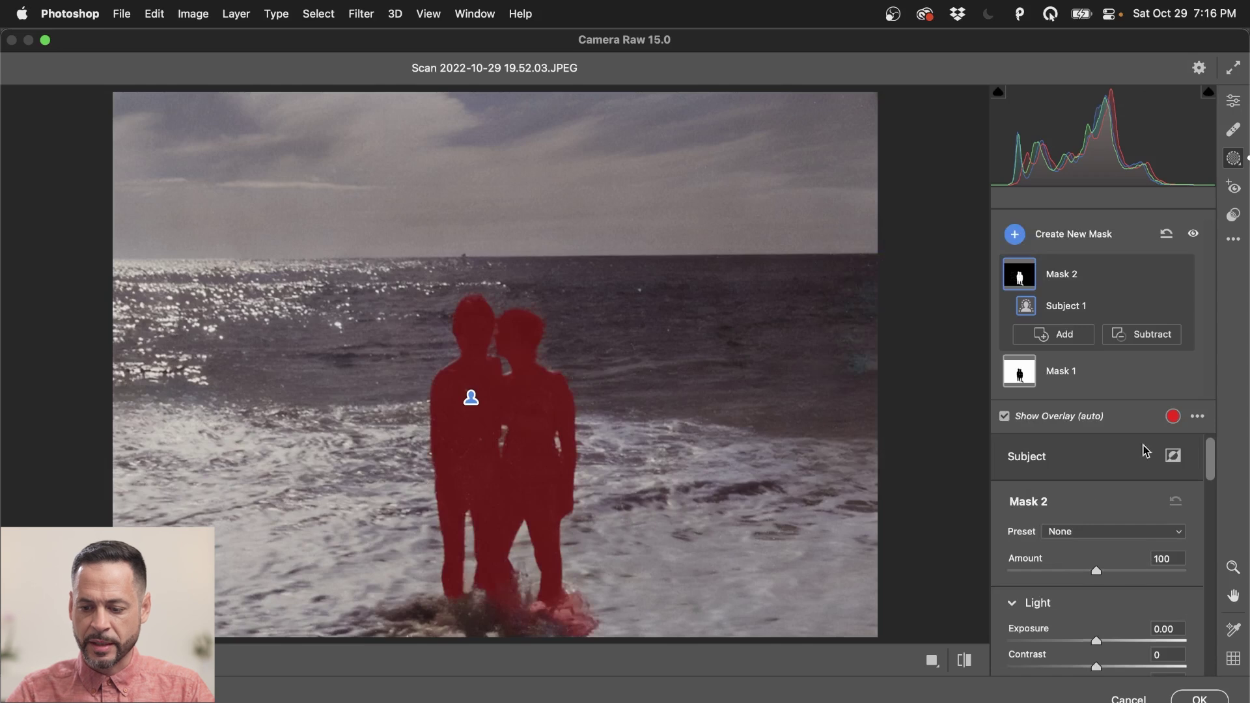
{"action": "scroll", "coordinate": [1083, 509], "scroll_direction": "down", "scroll_amount": 2}
{"action": "left_click_drag", "start_coordinate": [1101, 597], "coordinate": [1141, 596]}
{"action": "scroll", "coordinate": [1115, 595], "scroll_direction": "down", "scroll_amount": 1}
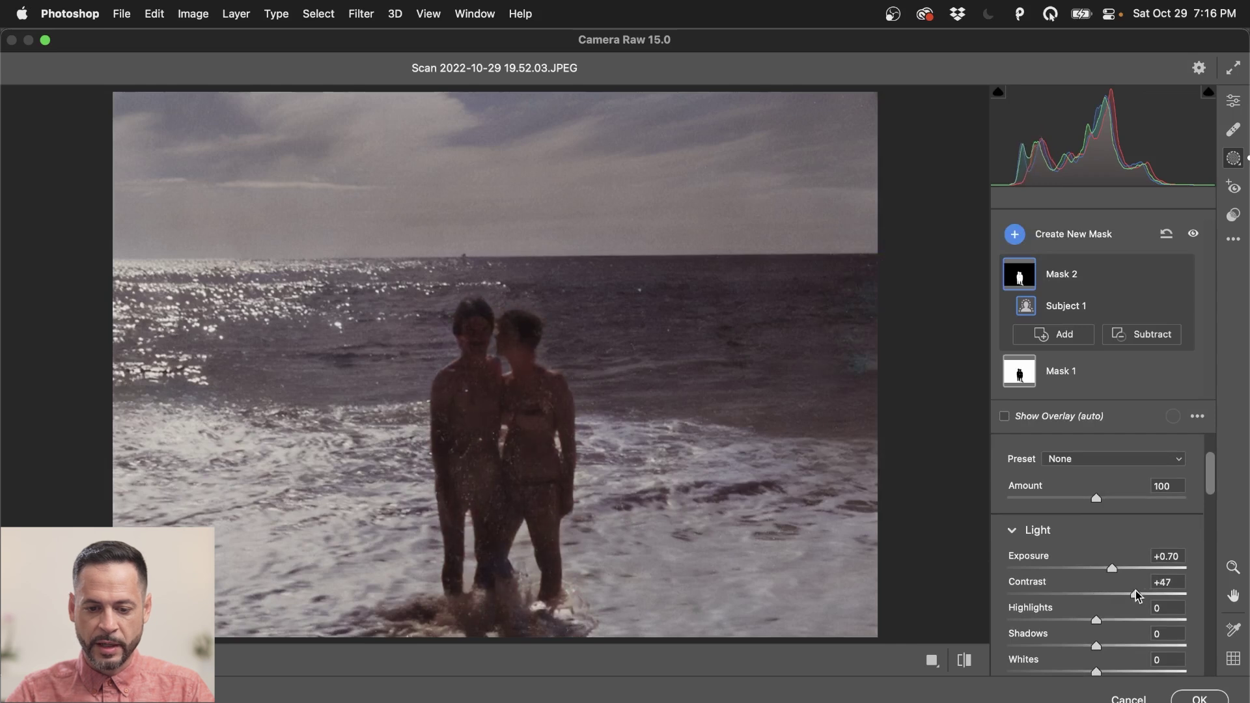
{"action": "scroll", "coordinate": [1142, 593], "scroll_direction": "down", "scroll_amount": 2}
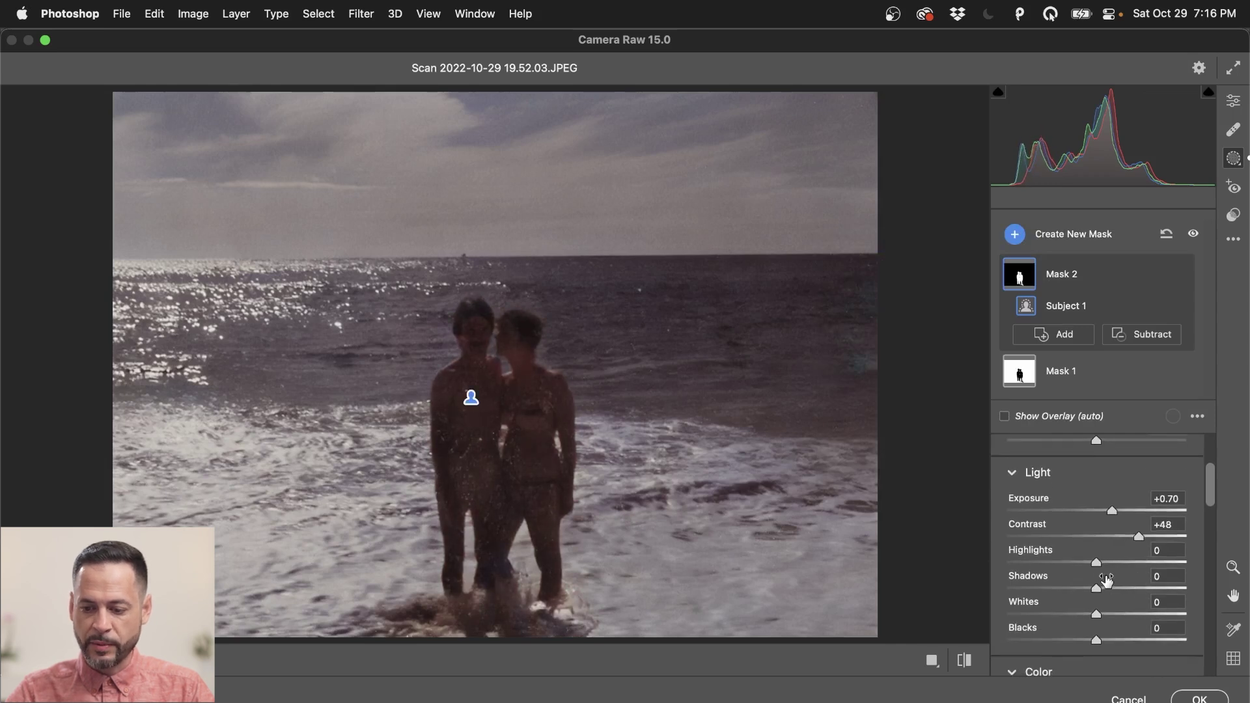
{"action": "mouse_move", "coordinate": [1098, 563]}
{"action": "left_mouse_down"}
{"action": "mouse_move", "coordinate": [1063, 560]}
{"action": "mouse_move", "coordinate": [1095, 563]}
{"action": "left_mouse_up"}
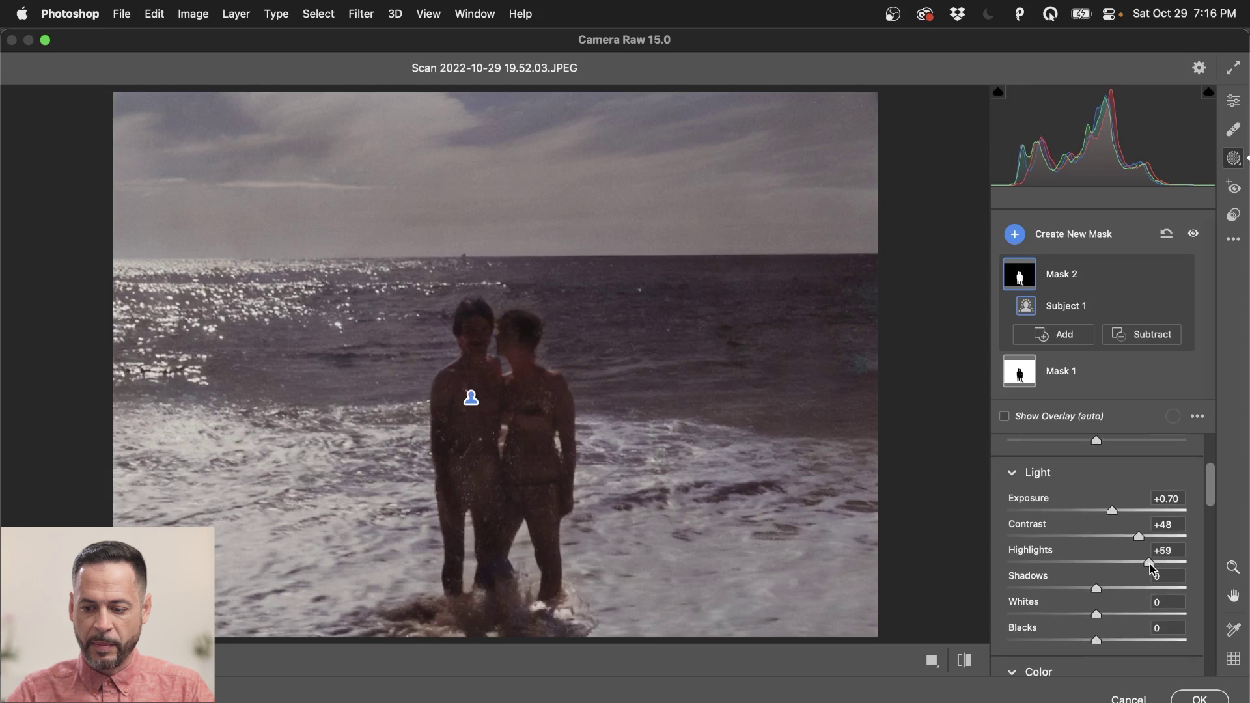
{"action": "left_click_drag", "start_coordinate": [1098, 589], "coordinate": [1121, 586]}
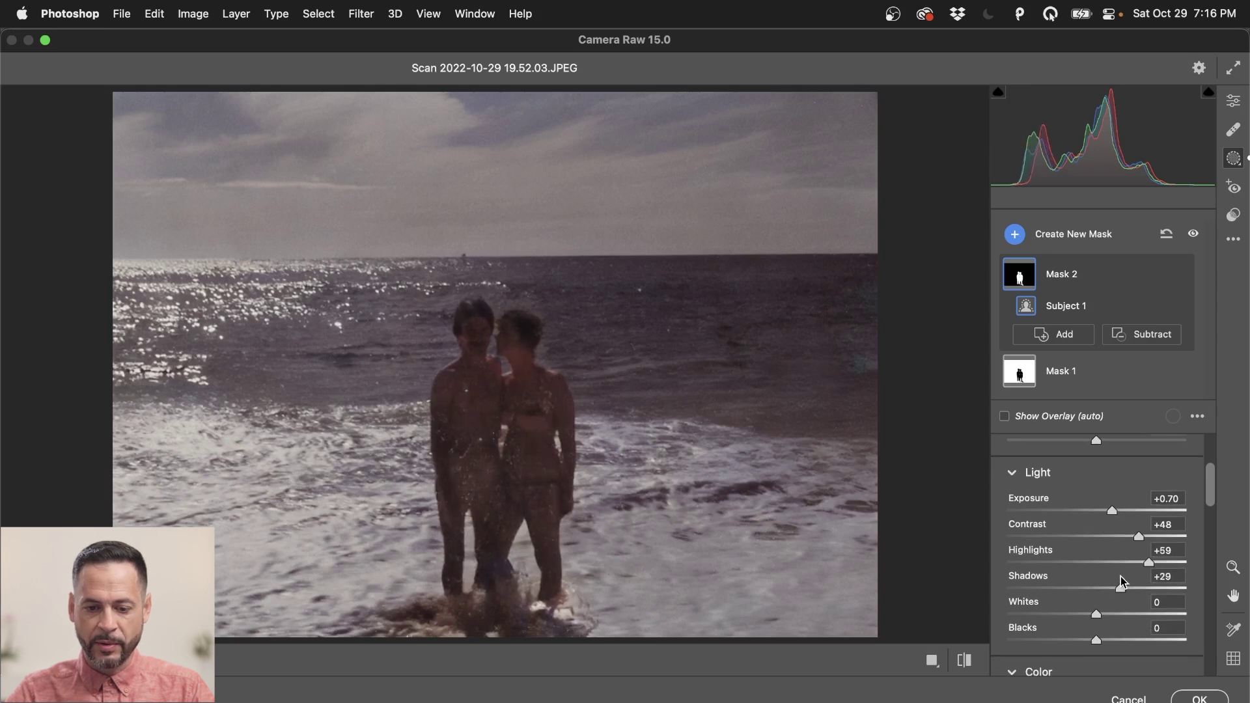
{"action": "scroll", "coordinate": [1115, 579], "scroll_direction": "down", "scroll_amount": 2}
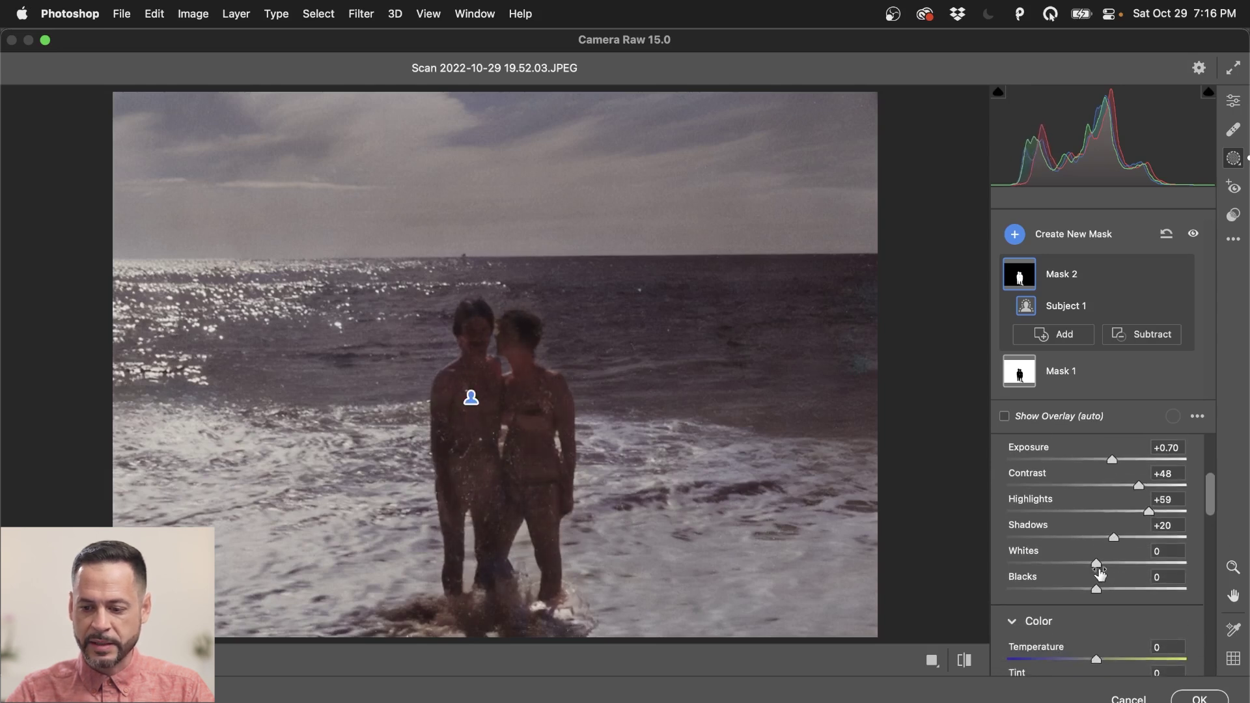
{"action": "mouse_move", "coordinate": [1098, 564]}
{"action": "left_mouse_down"}
{"action": "mouse_move", "coordinate": [1112, 563]}
{"action": "mouse_move", "coordinate": [1086, 558]}
{"action": "left_mouse_up"}
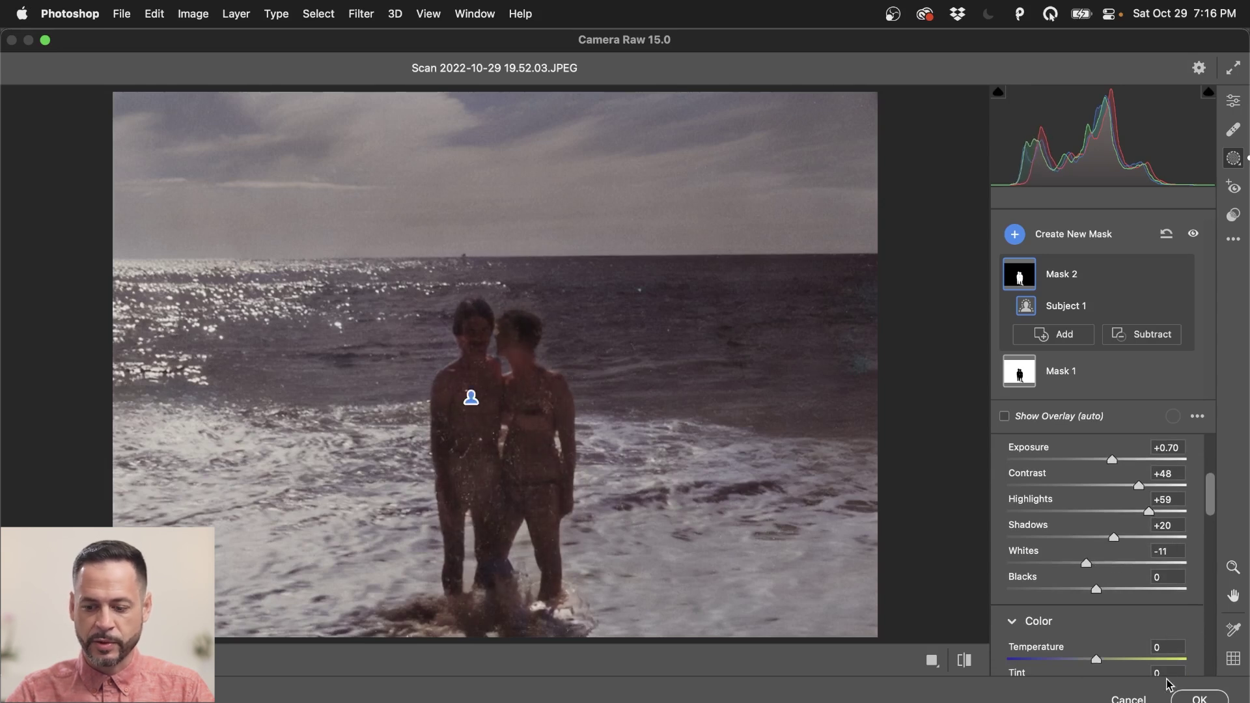
{"action": "left_click", "coordinate": [1198, 698]}
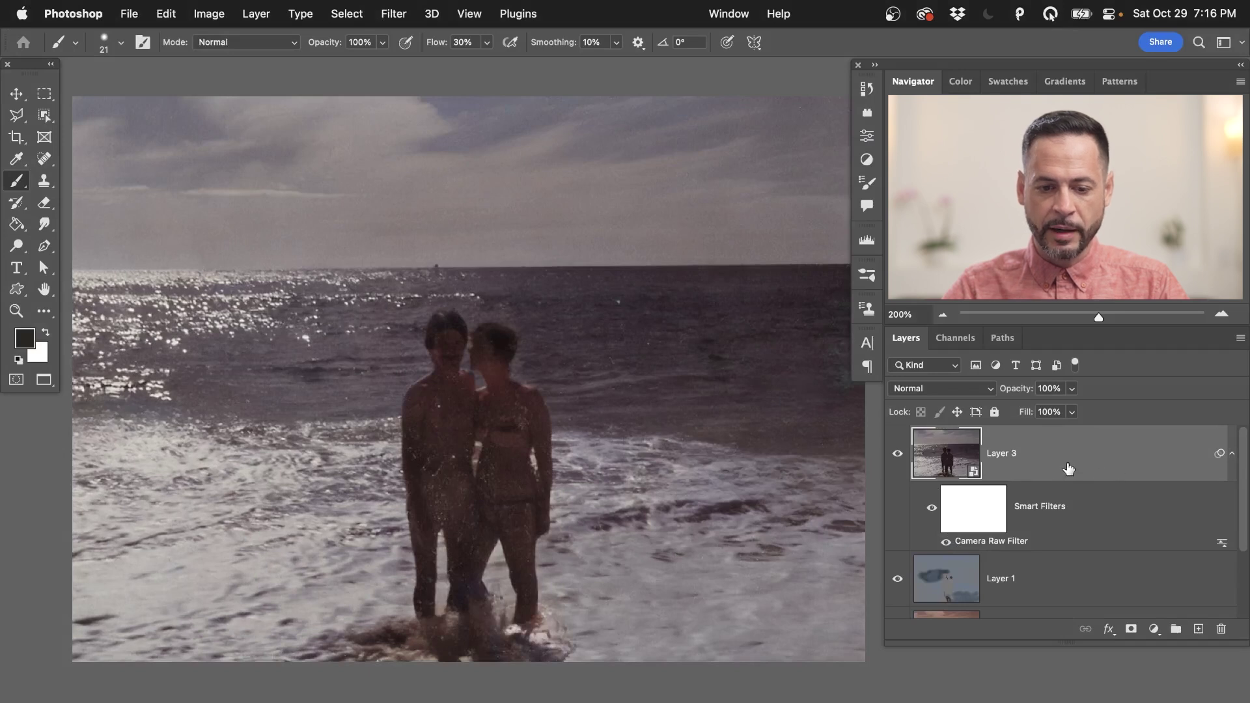
Add a Black & White adjustment layer above Layer 3 and collapse its Properties panel
{"action": "scroll", "coordinate": [1069, 469], "scroll_direction": "down", "scroll_amount": 1}
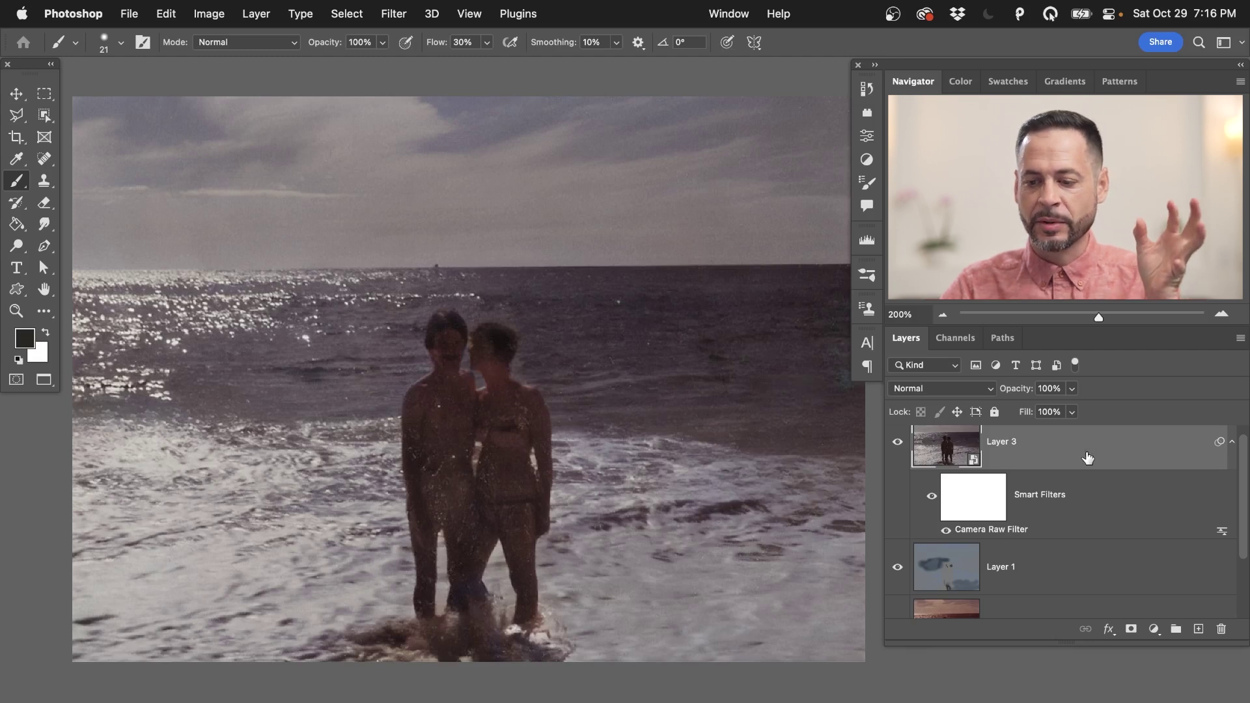
{"action": "scroll", "coordinate": [1087, 457], "scroll_direction": "up", "scroll_amount": 1}
{"action": "left_click", "coordinate": [1155, 628]}
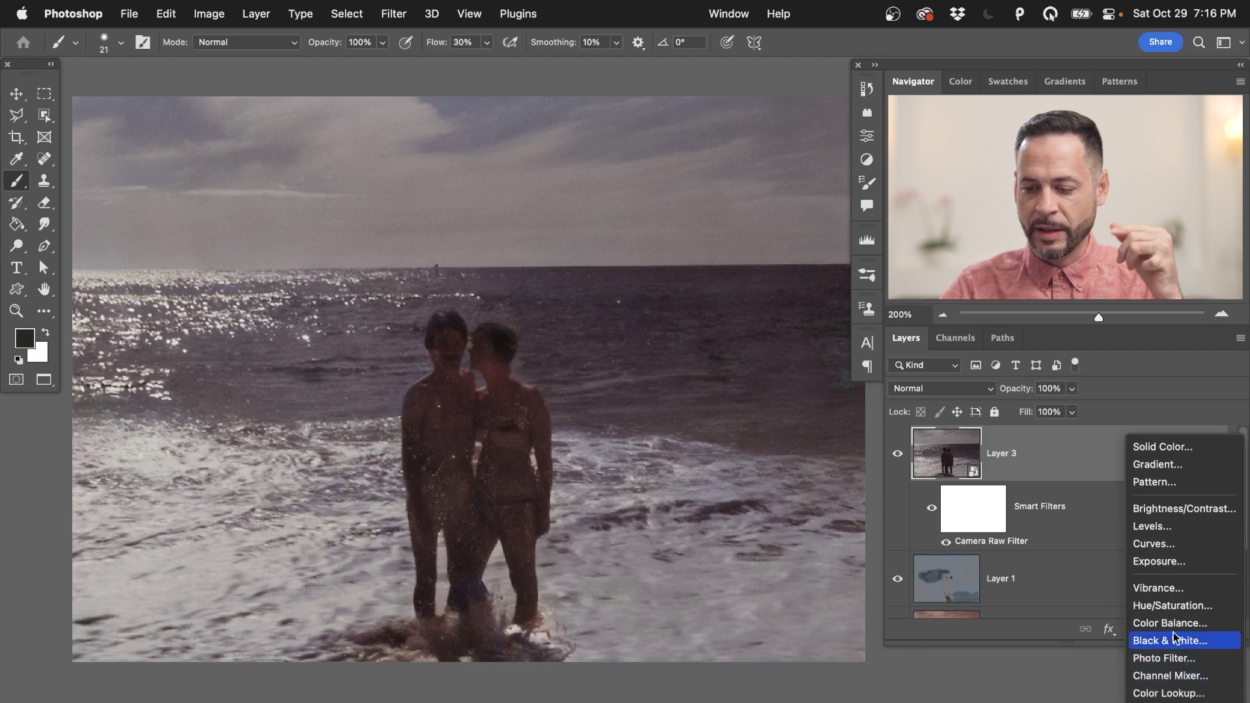
{"action": "left_click", "coordinate": [1184, 643]}
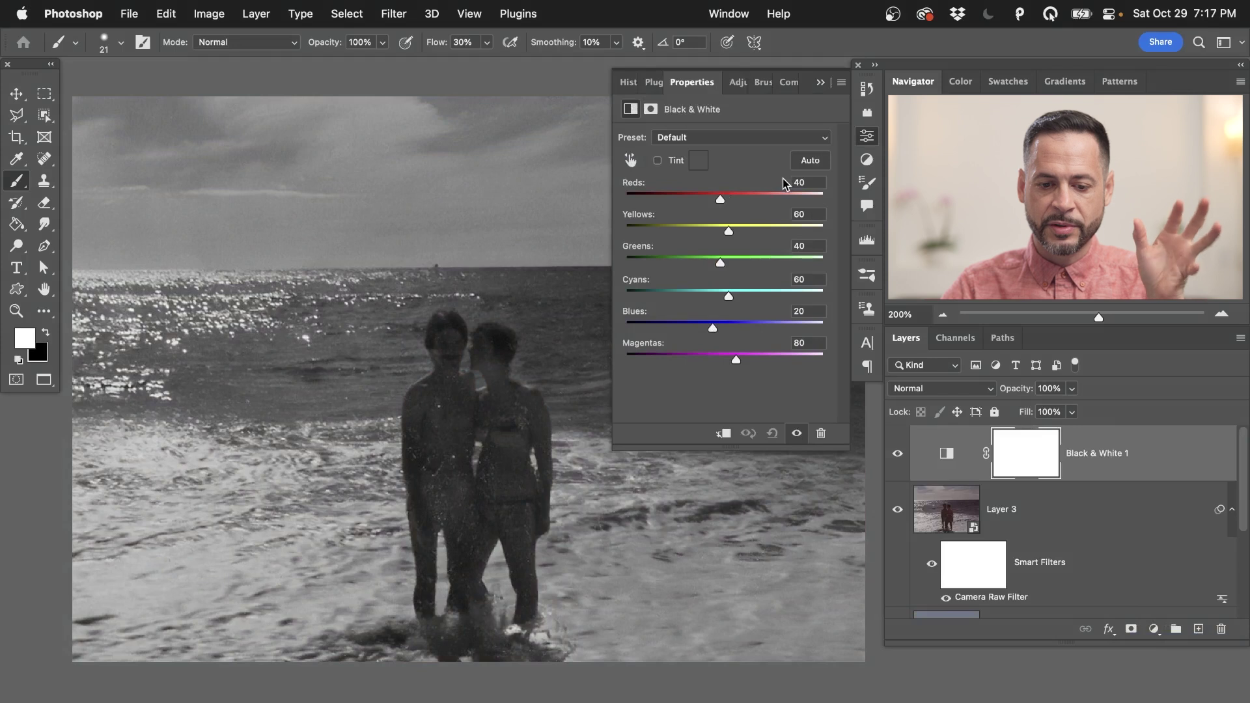
{"action": "left_click", "coordinate": [858, 140]}
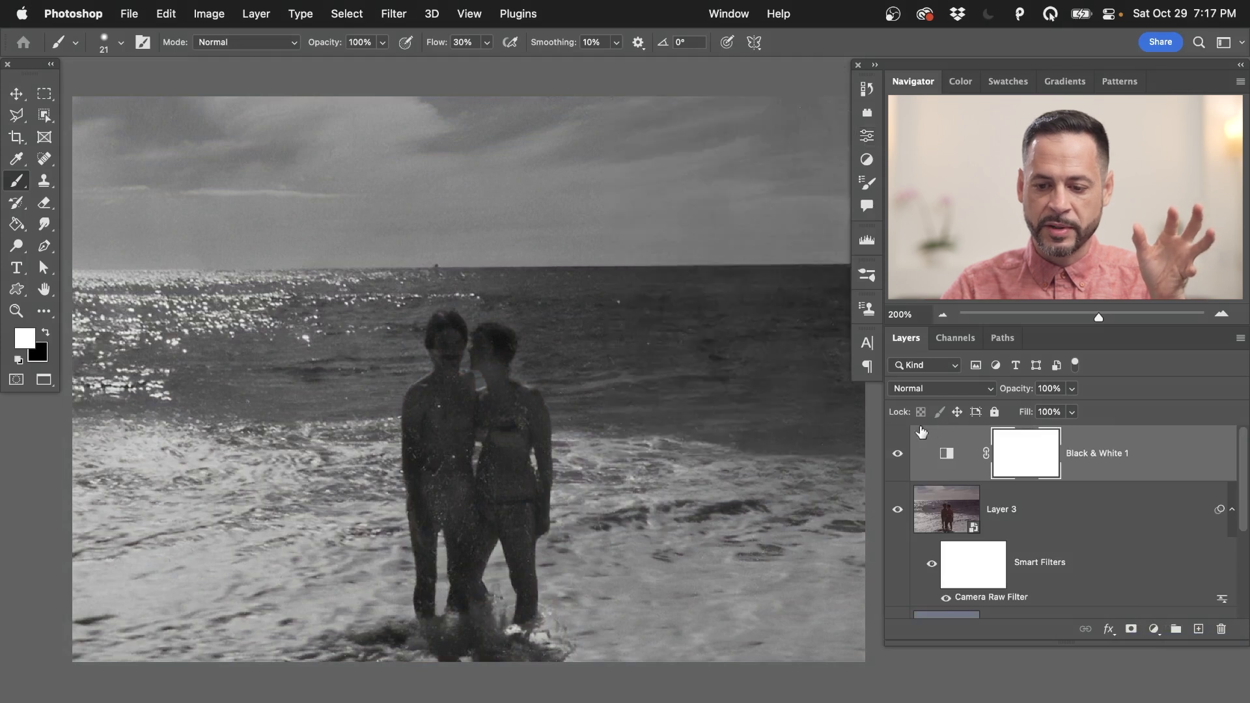
Toggle Black & White 1 to compare colour with greyscale, leaving it on
{"action": "left_click", "coordinate": [898, 454]}
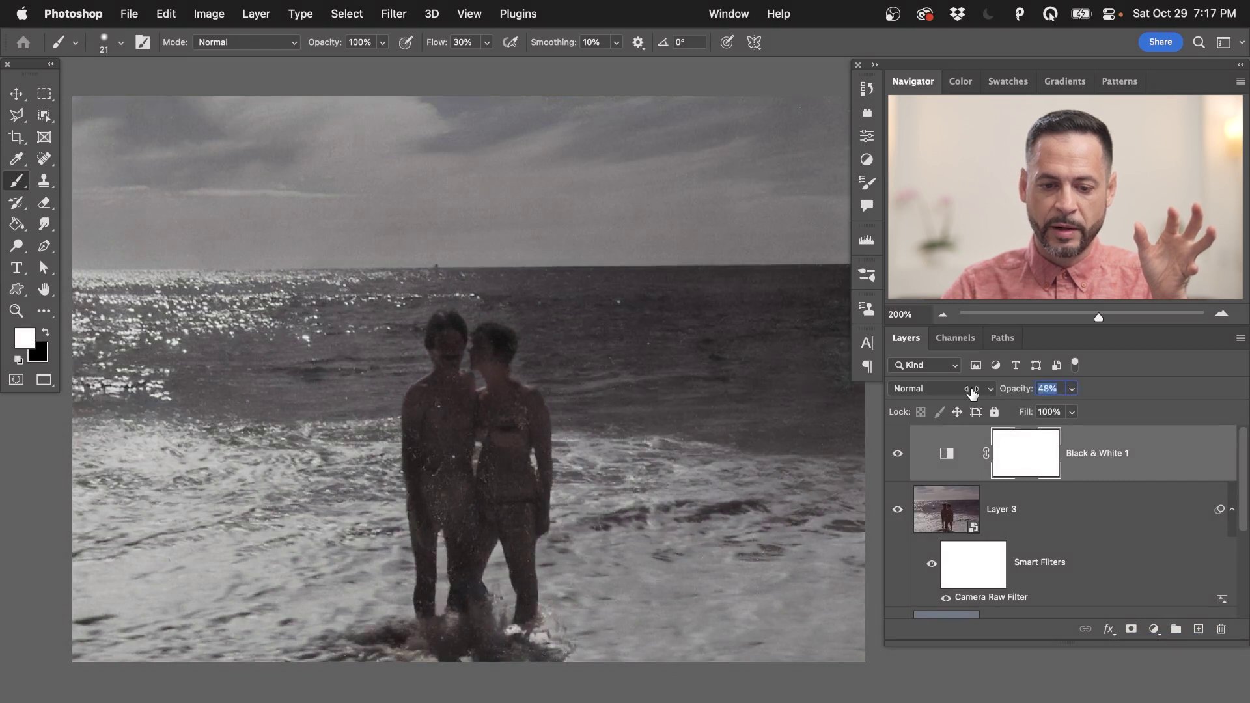
{"action": "left_click", "coordinate": [964, 449]}
{"action": "left_click", "coordinate": [896, 454]}
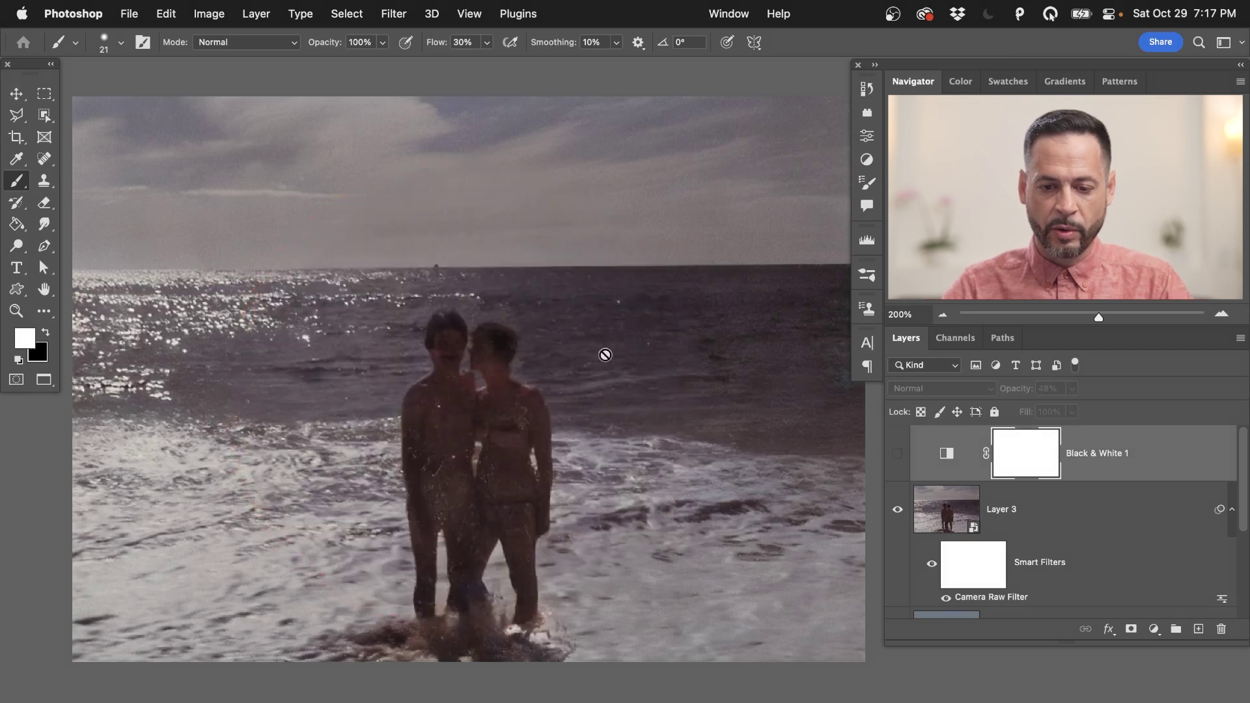
{"action": "left_click", "coordinate": [894, 458]}
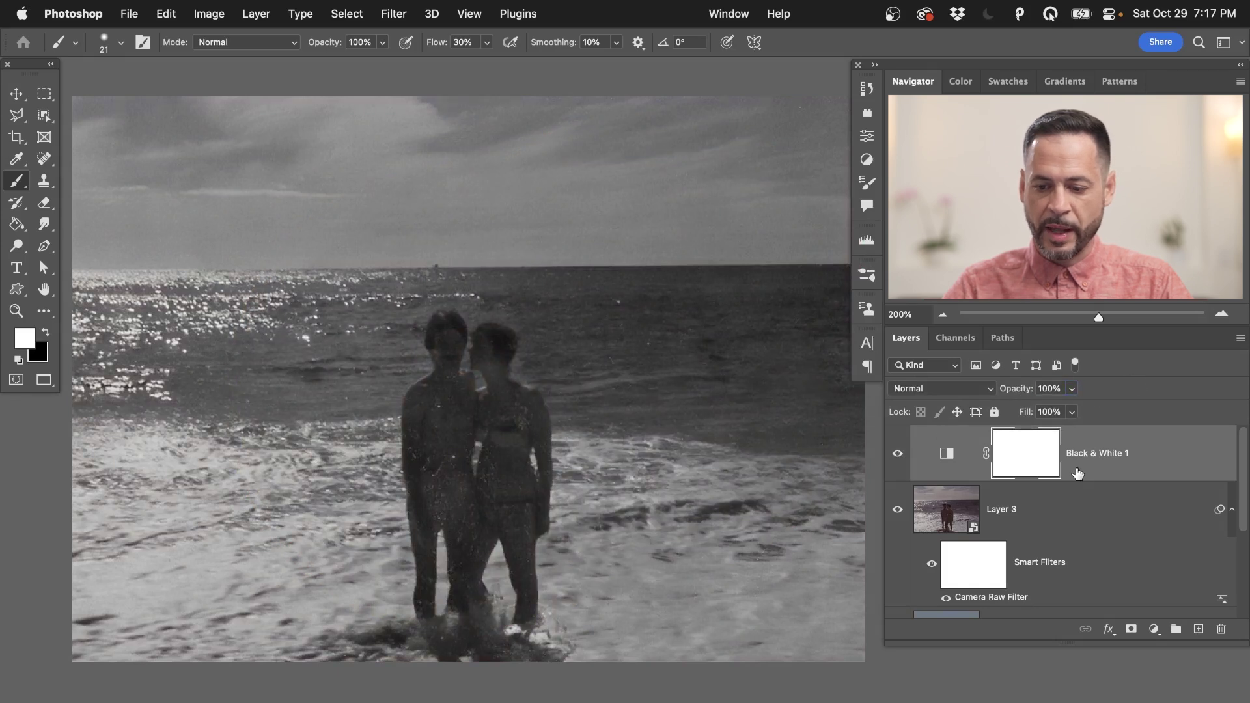
{"action": "scroll", "coordinate": [1078, 474], "scroll_direction": "down", "scroll_amount": 5}
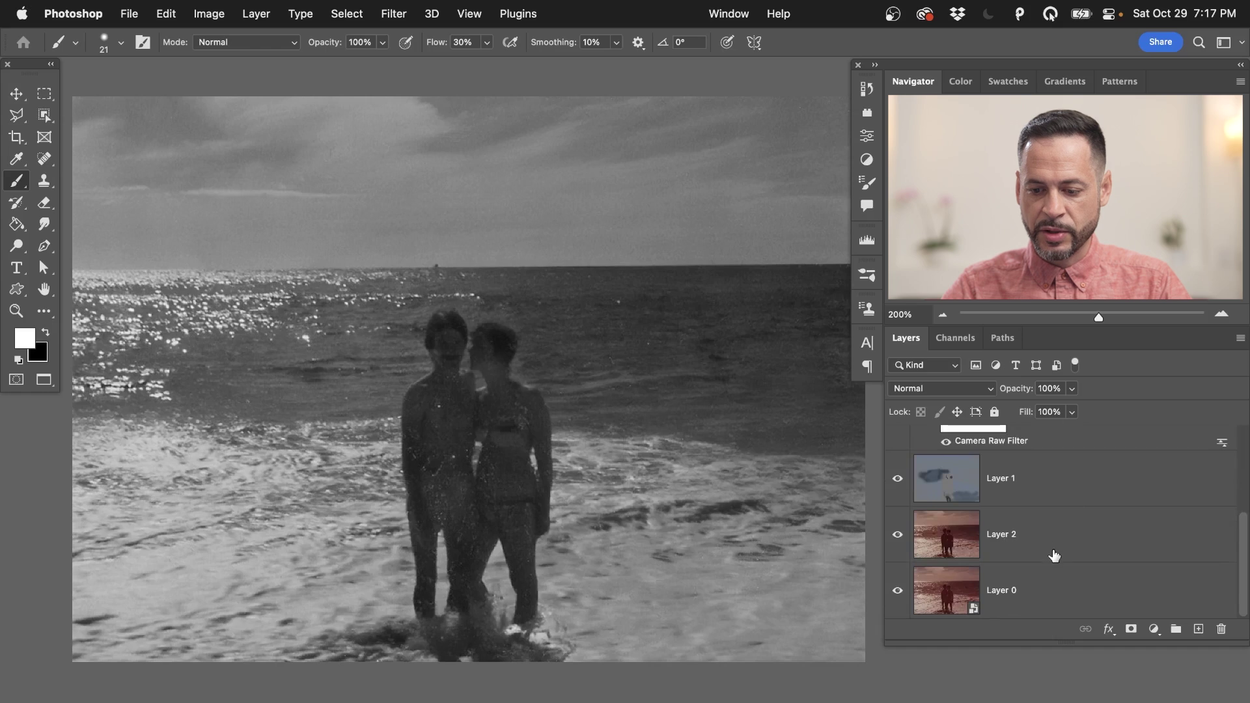
Group Black & White 1, Layer 3, Layer 1 and Layer 2 into Group 1 with Cmd+G
{"action": "left_click", "coordinate": [1055, 555], "text": "shift"}
{"action": "key", "text": "x"}
{"action": "key", "text": "super+g"}
Toggle Group 1 repeatedly to compare the restored greyscale version with the original scan
{"action": "left_click", "coordinate": [895, 437]}
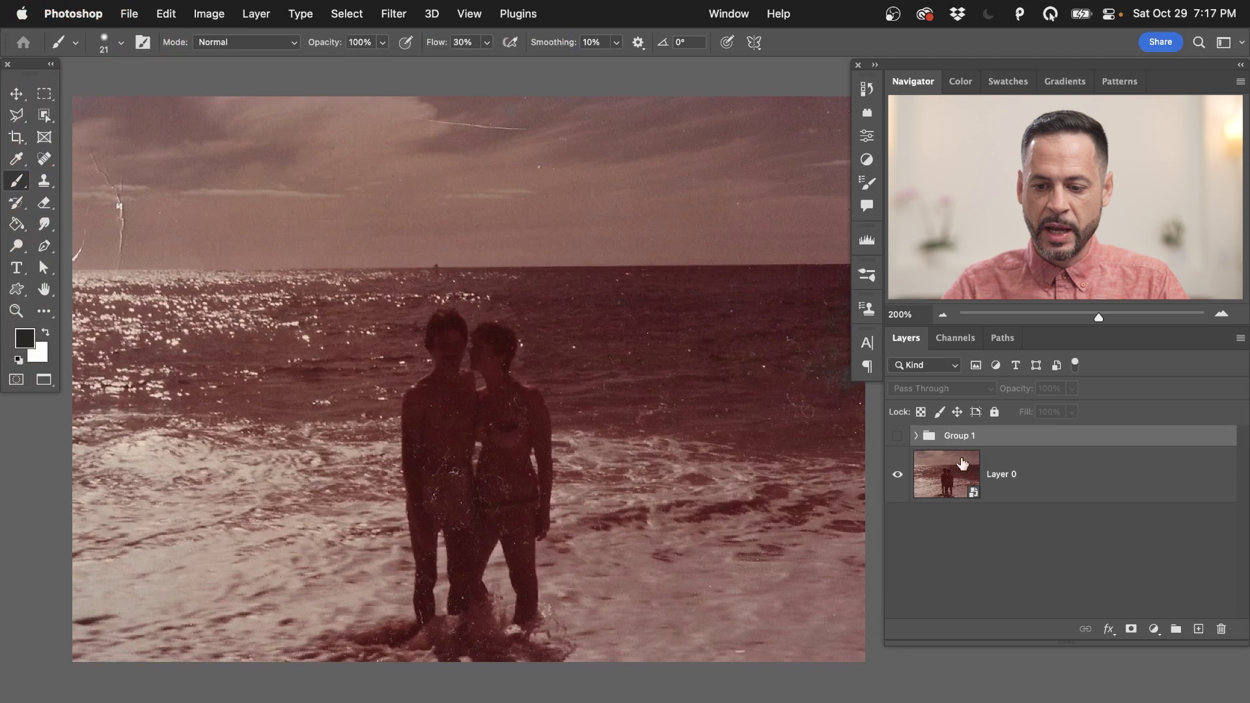
{"action": "left_click", "coordinate": [896, 436]}
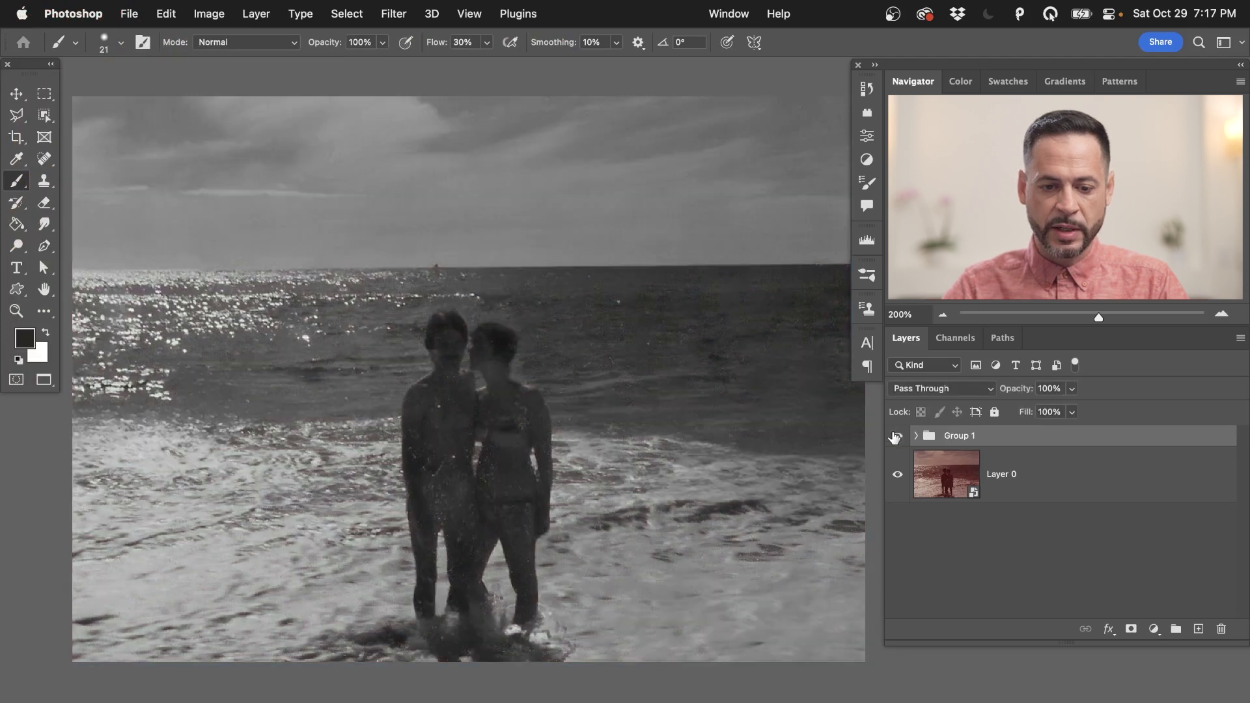
{"action": "left_click", "coordinate": [896, 436]}
{"action": "left_click", "coordinate": [896, 437]}
{"action": "left_click", "coordinate": [896, 436]}
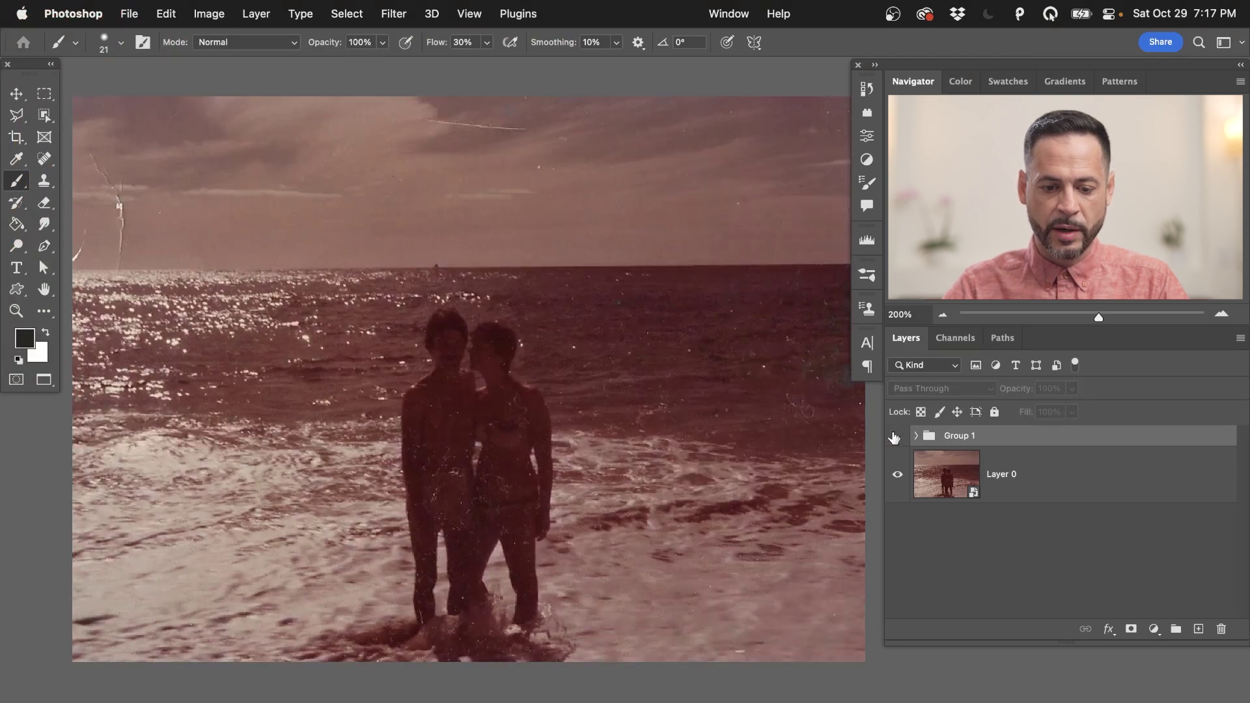
{"action": "left_click", "coordinate": [896, 436]}
{"action": "left_click", "coordinate": [896, 437]}
{"action": "left_click", "coordinate": [896, 436]}
{"action": "left_click", "coordinate": [896, 436]}
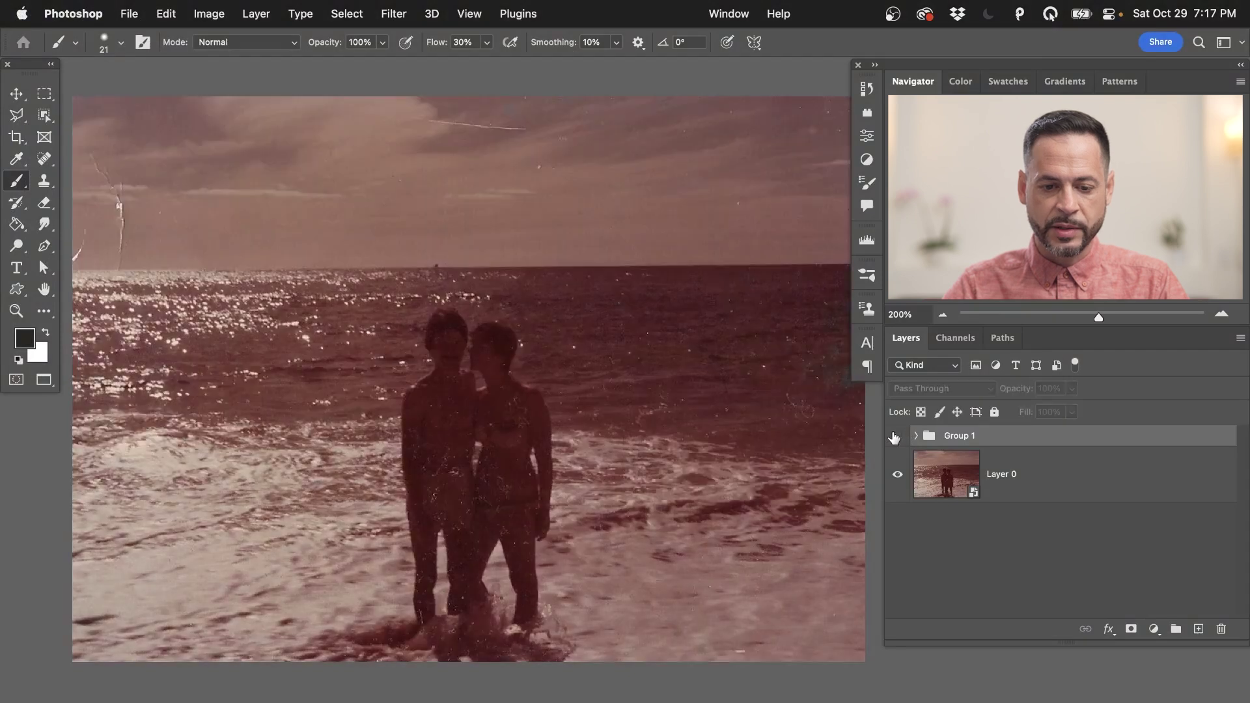
{"action": "left_click", "coordinate": [896, 436]}
{"action": "left_click", "coordinate": [896, 436]}
{"action": "left_click", "coordinate": [896, 437]}
{"action": "left_click", "coordinate": [896, 436]}
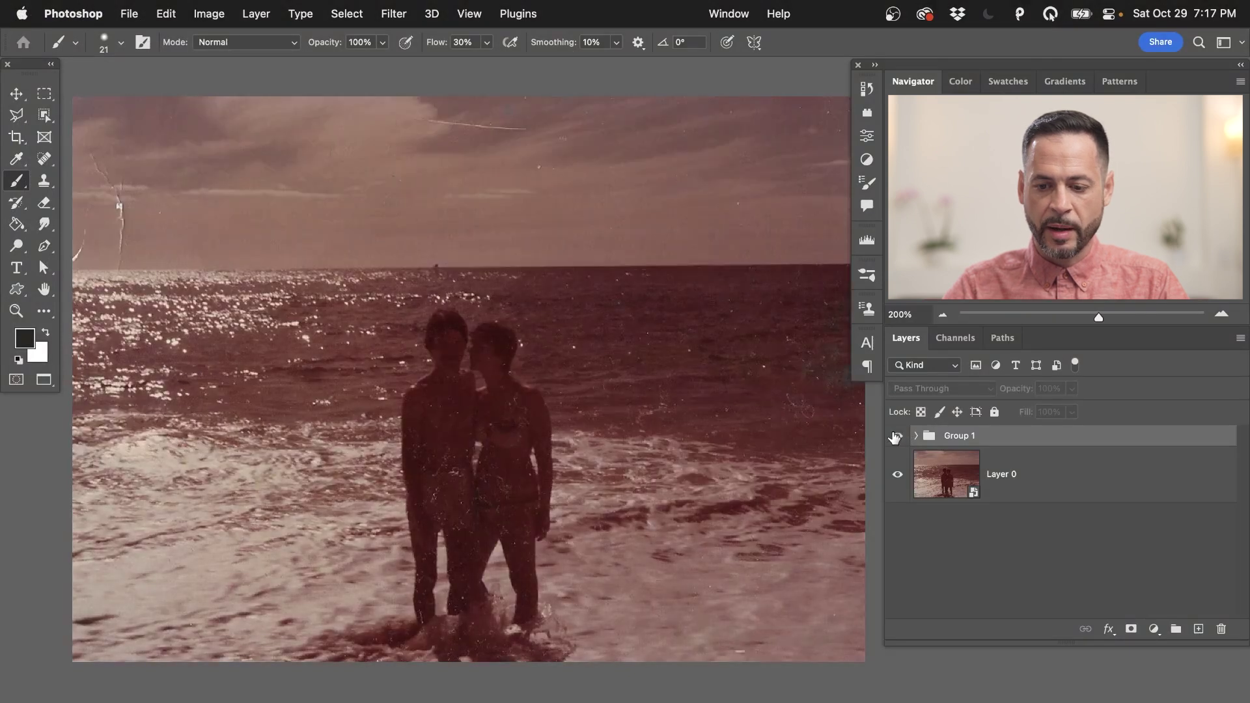
{"action": "left_click", "coordinate": [896, 436]}
Expand Group 1 and switch Layer 3 off and on to check its effect
{"action": "left_click", "coordinate": [916, 436]}
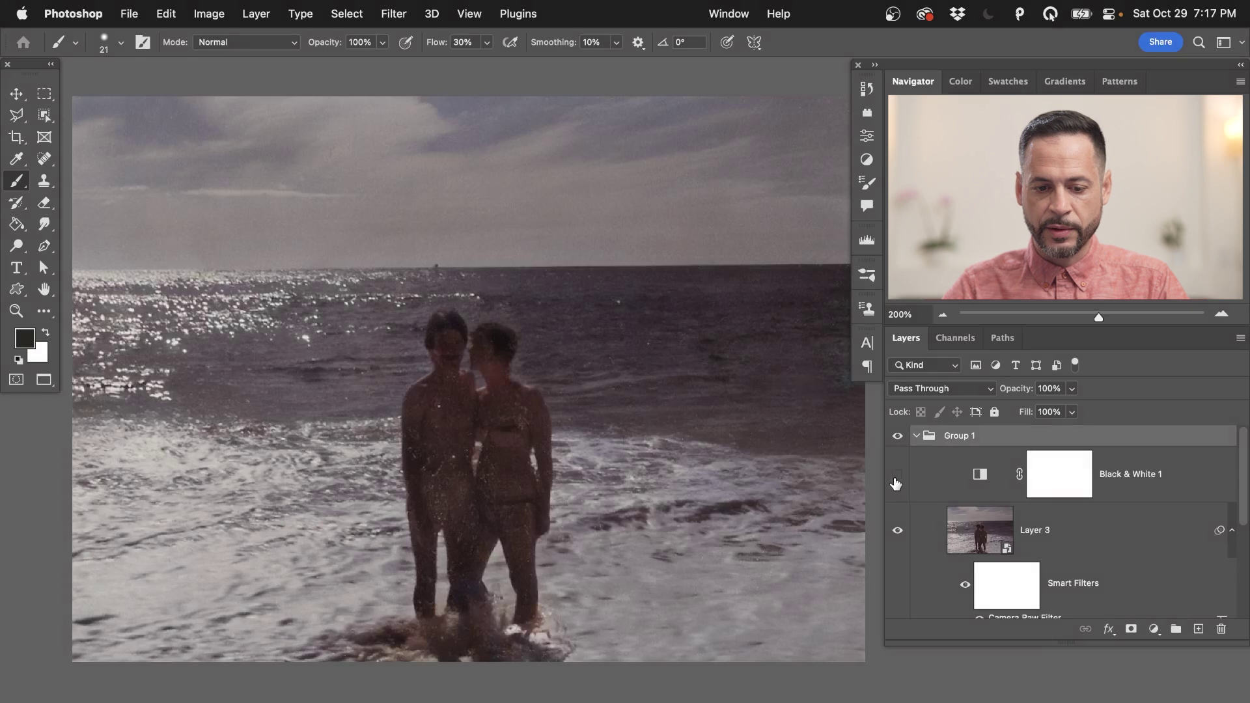
{"action": "scroll", "coordinate": [899, 532], "scroll_direction": "down", "scroll_amount": 2}
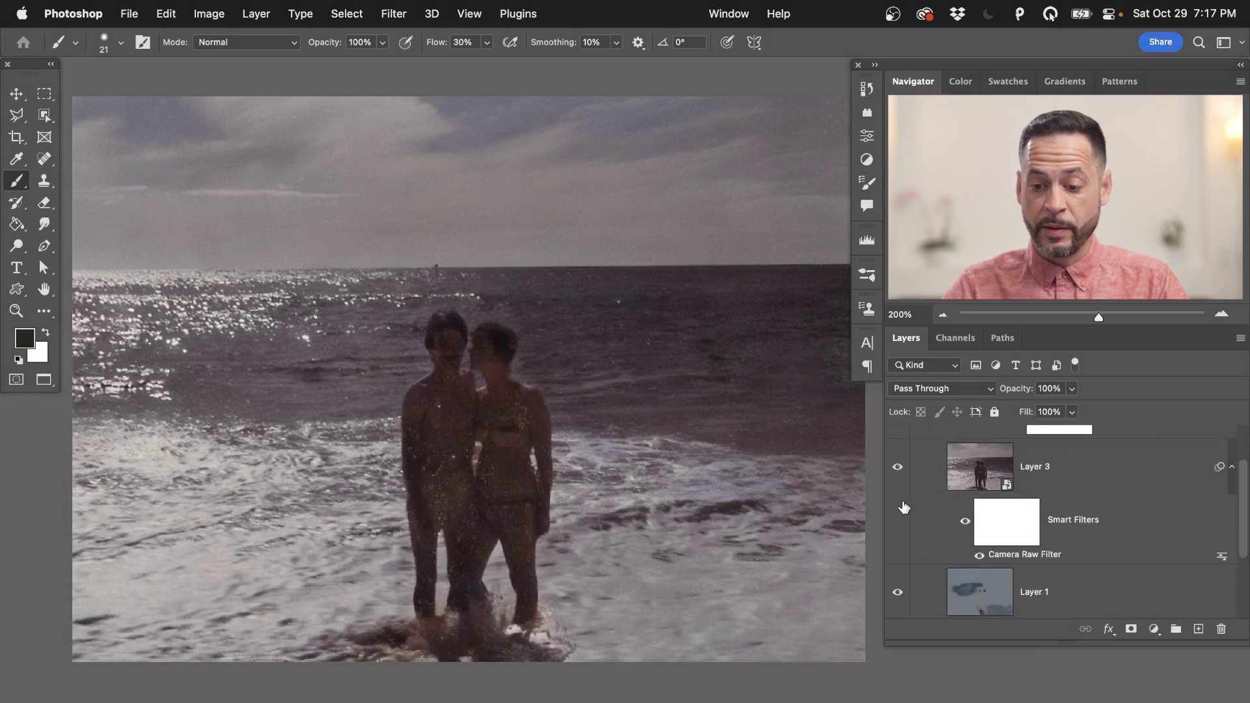
{"action": "left_click", "coordinate": [898, 468]}
{"action": "left_click", "coordinate": [897, 468]}
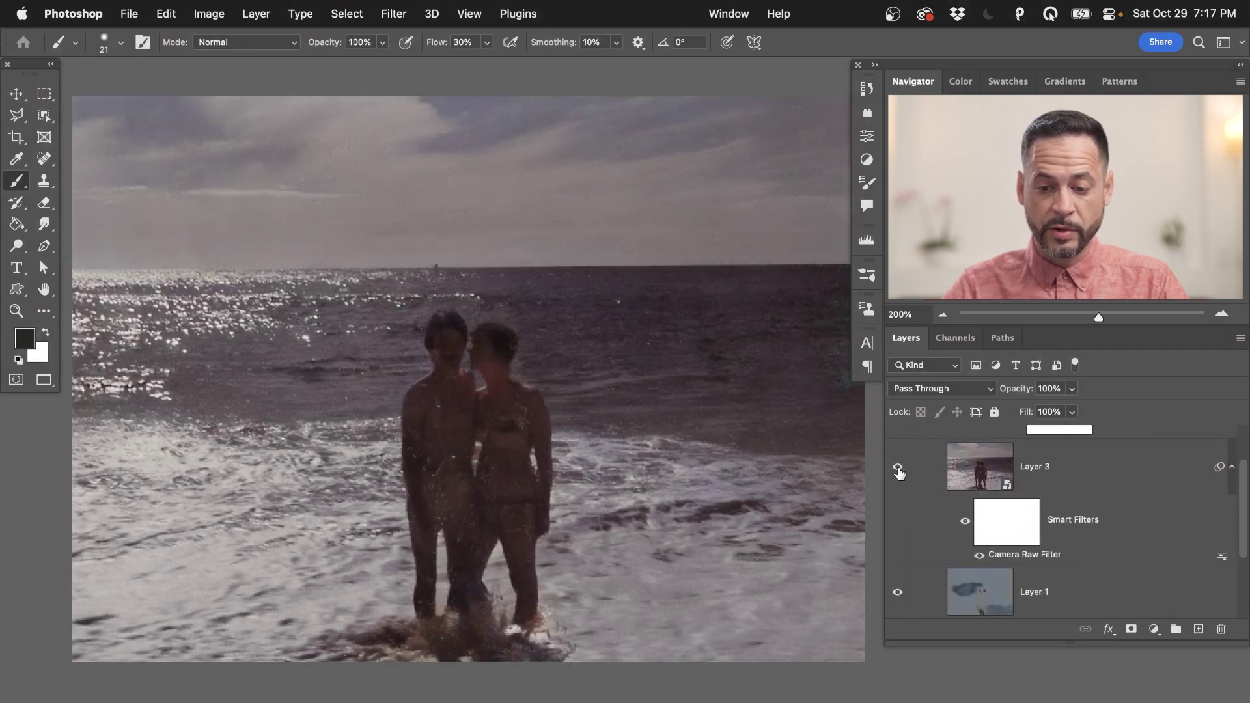
{"action": "scroll", "coordinate": [888, 525], "scroll_direction": "down", "scroll_amount": 2}
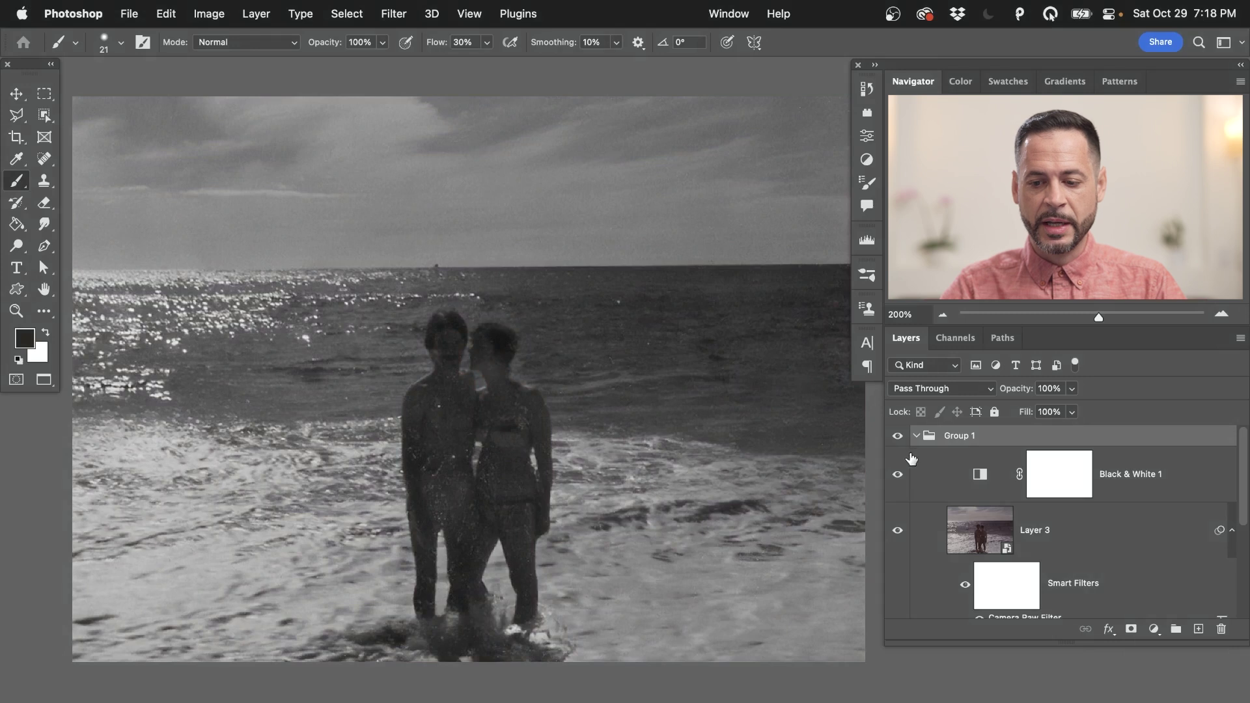
Collapse Group 1 in the Layers panel
{"action": "left_click", "coordinate": [916, 436]}
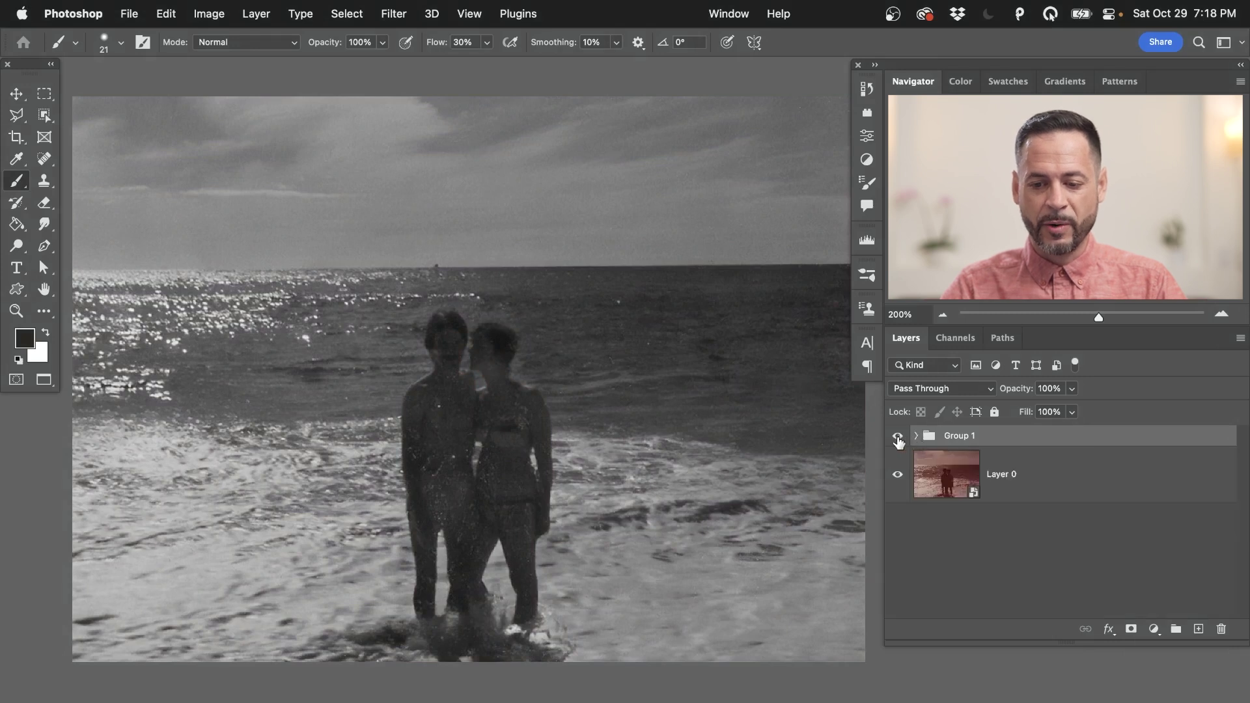